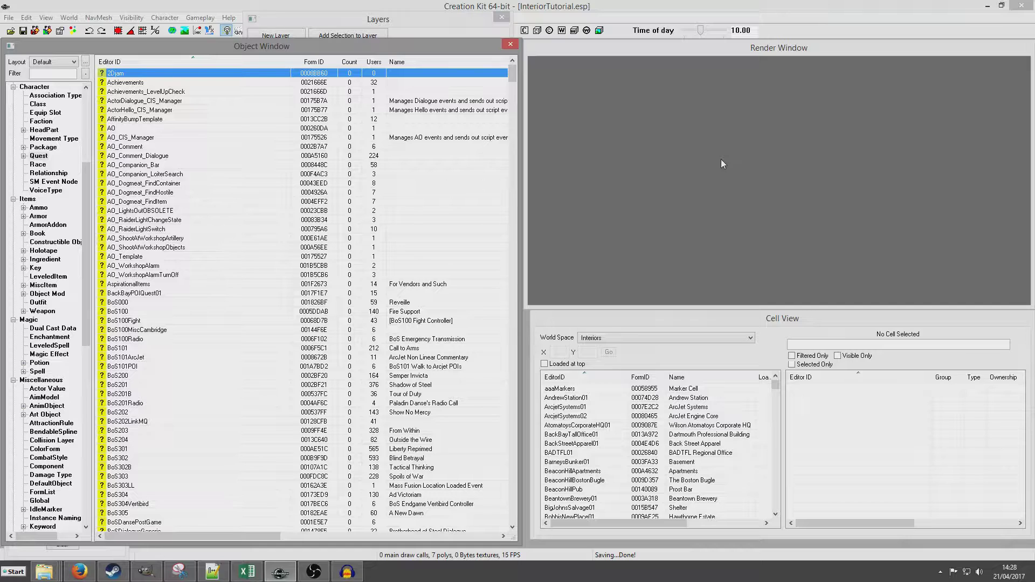
Open the ArcjetSystems02 interior cell for editing.
left_click(794, 332)
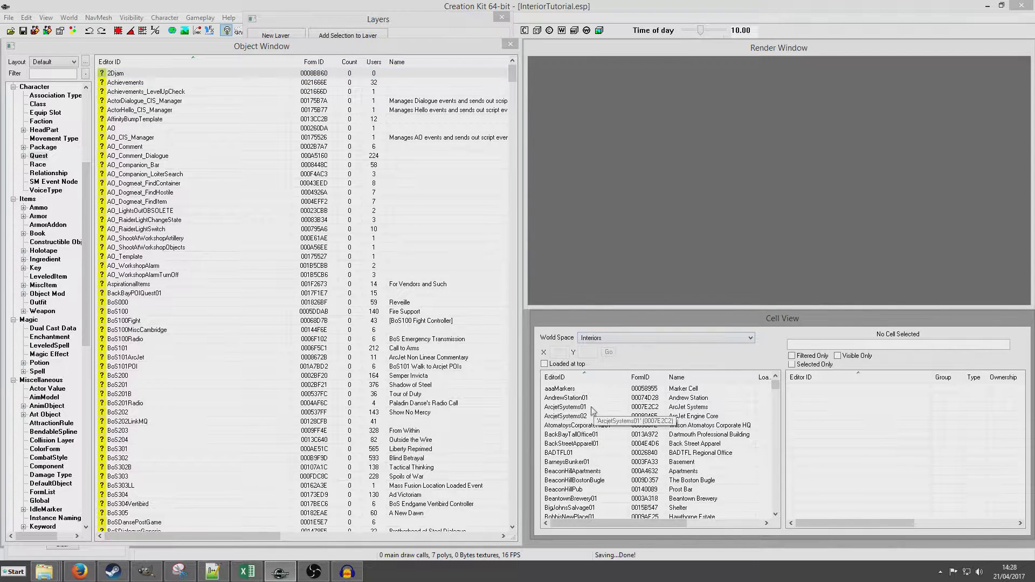
left_click(564, 416)
right_click(589, 425)
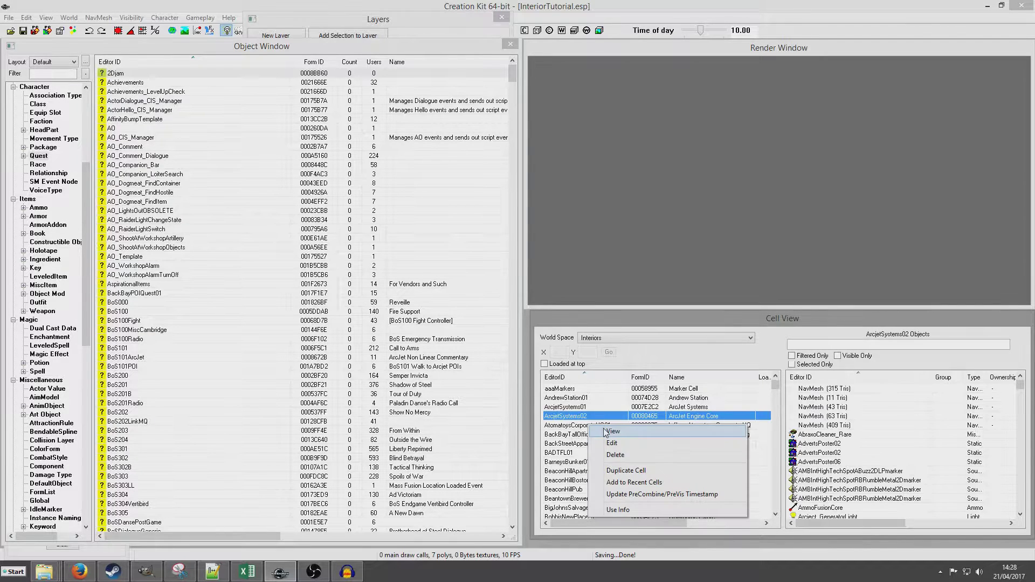
left_click(632, 445)
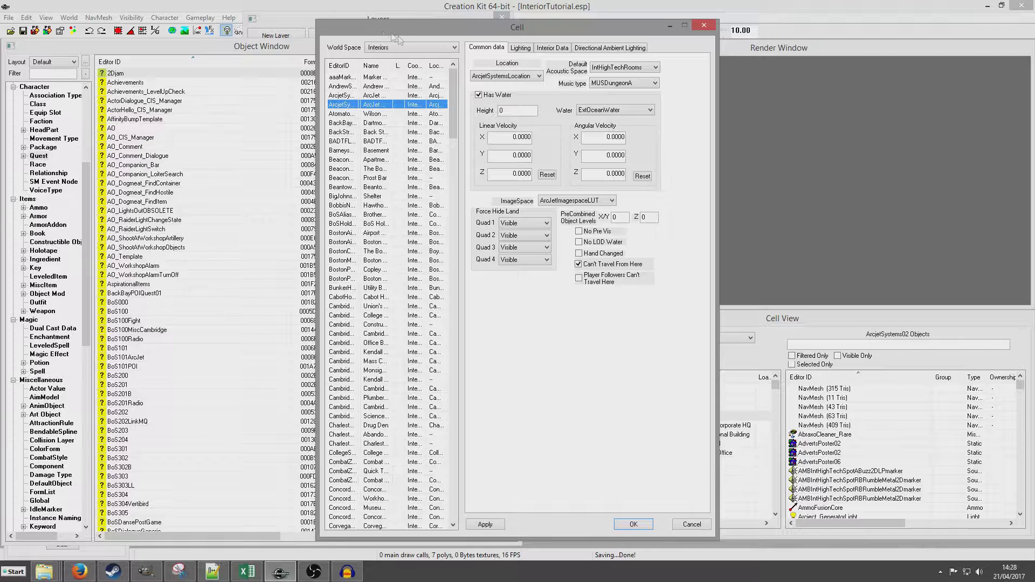
Create a new interior cell with the editor ID TutorialInterior.
left_click(345, 187)
right_click(390, 286)
left_click(413, 291)
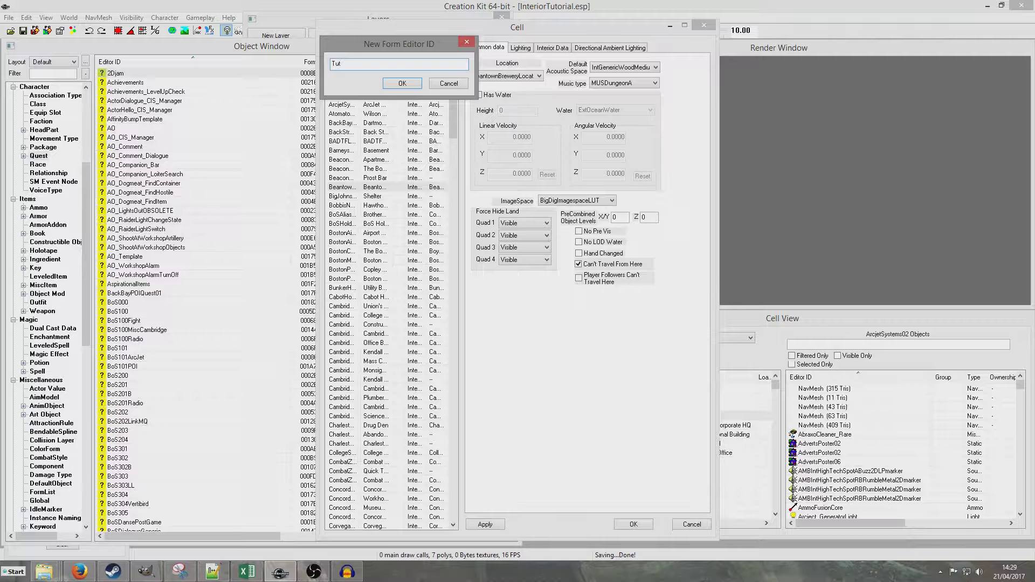
type("TutorialInterior")
key("Return")
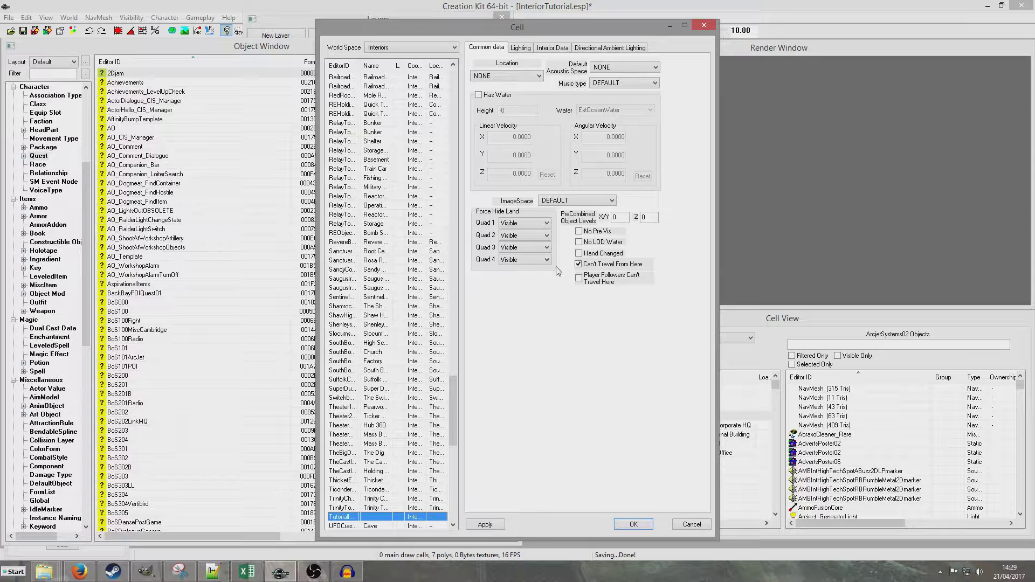
Set the music type of the TutorialInterior cell to MUSDungeonB.
left_click(624, 84)
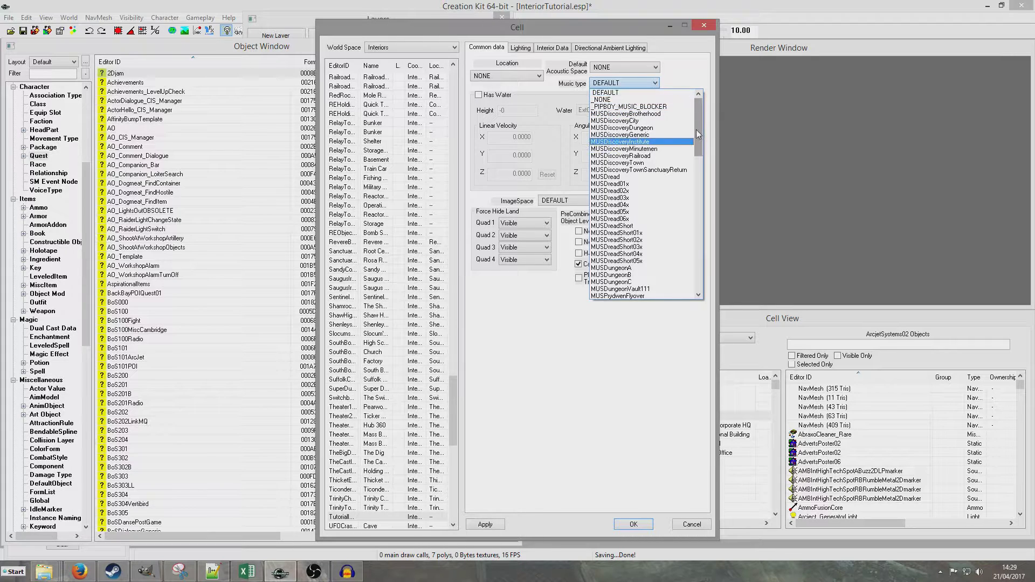
mouse_move(697, 129)
left_mouse_down()
mouse_move(693, 189)
mouse_move(689, 134)
left_mouse_up()
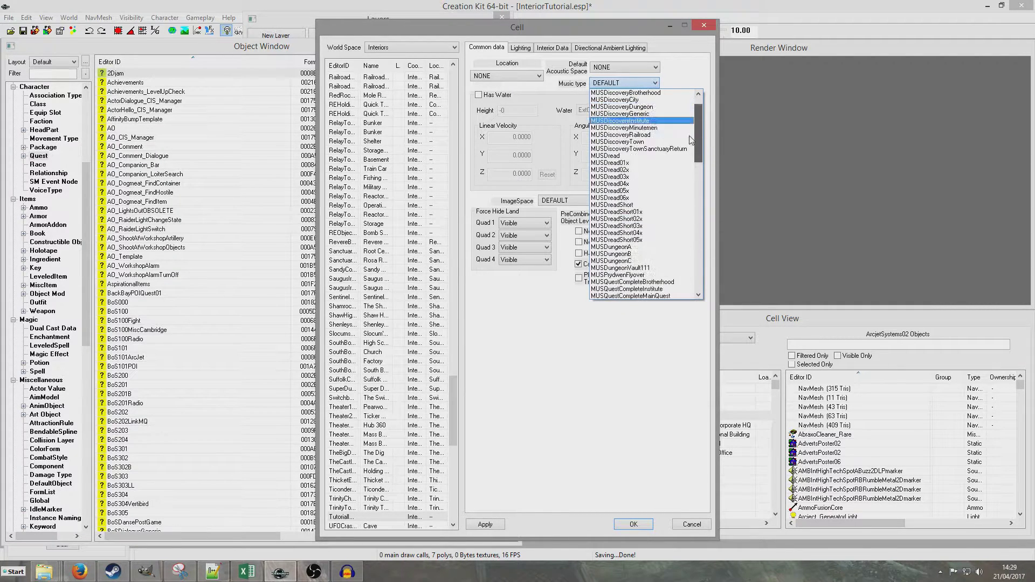
type("musdu")
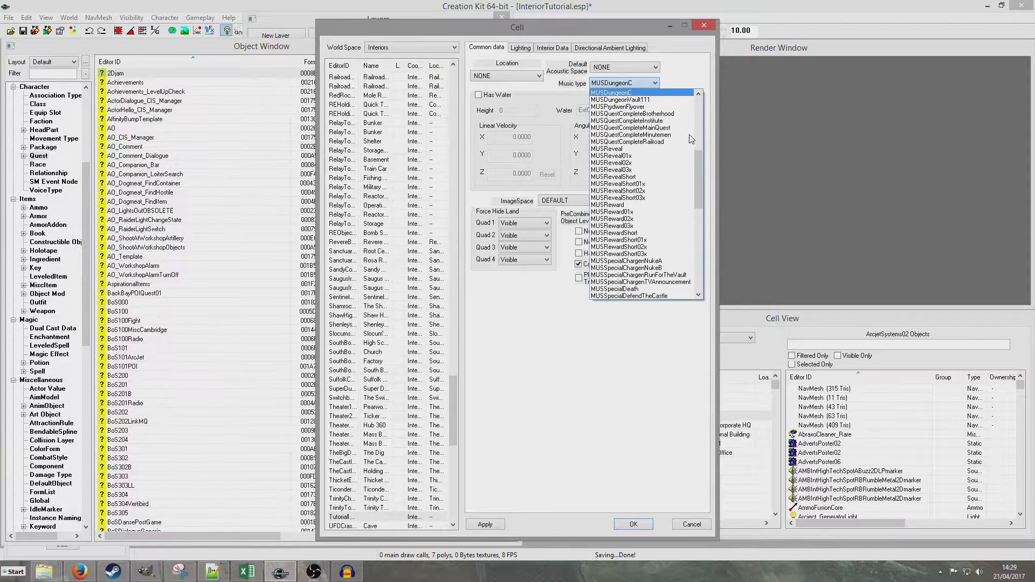
key("Up")
key("Down")
key("Down")
key("Return")
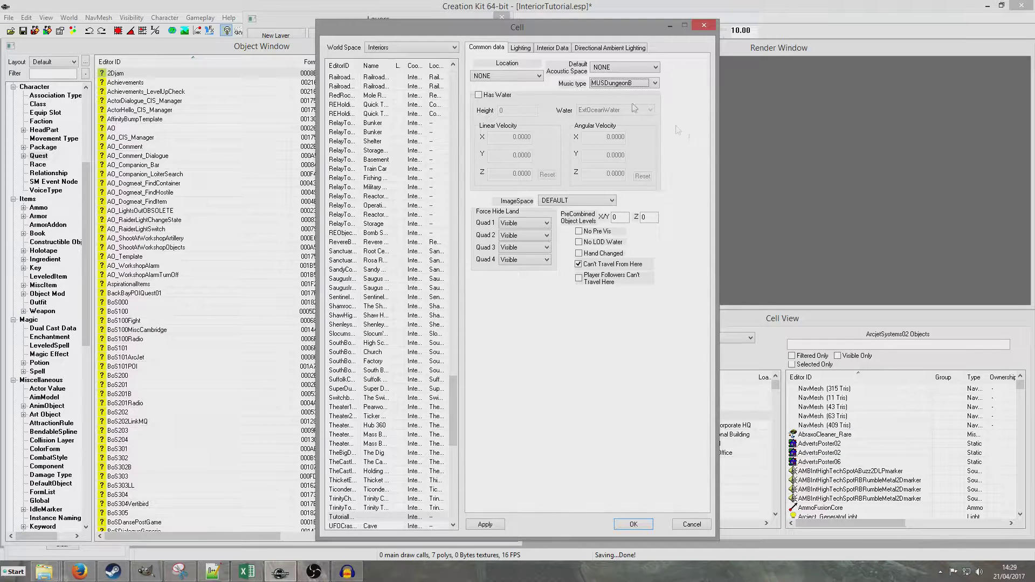
Assign DefaultLightingTemplate as the lighting template of the TutorialInterior cell.
left_click(521, 48)
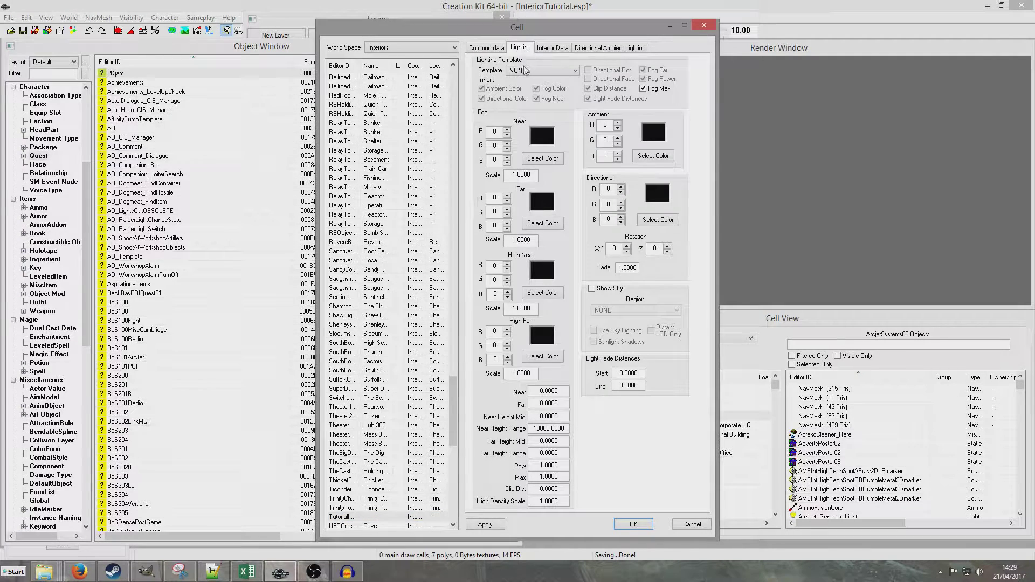
left_click(523, 69)
key("d")
key("d")
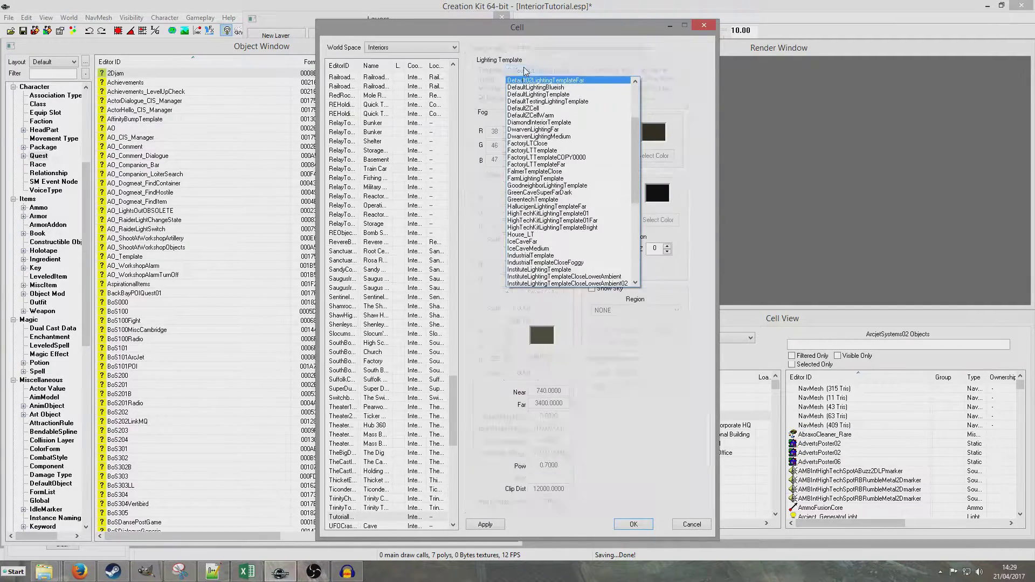
scroll(524, 69, "down", 1)
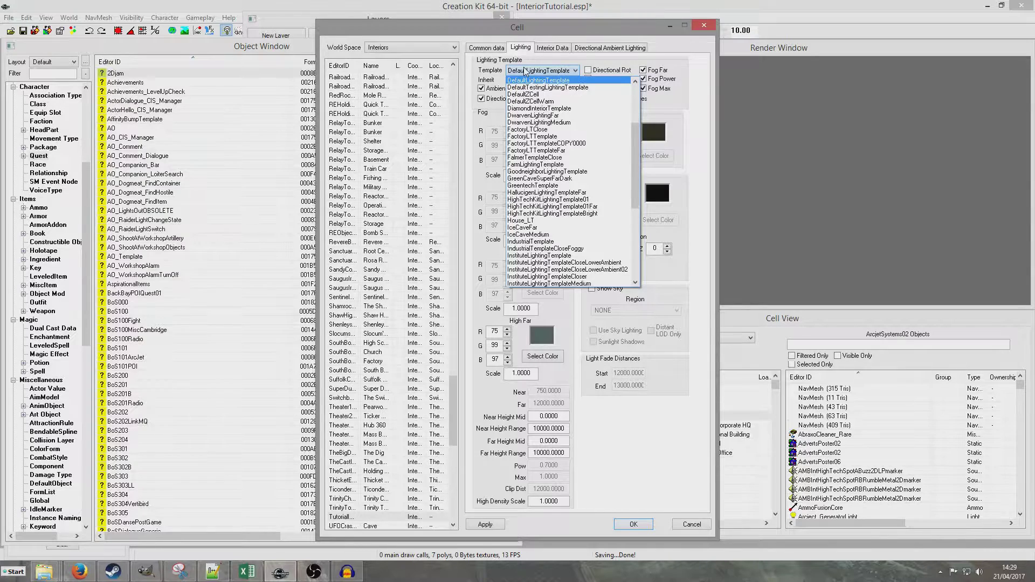
left_click(525, 70)
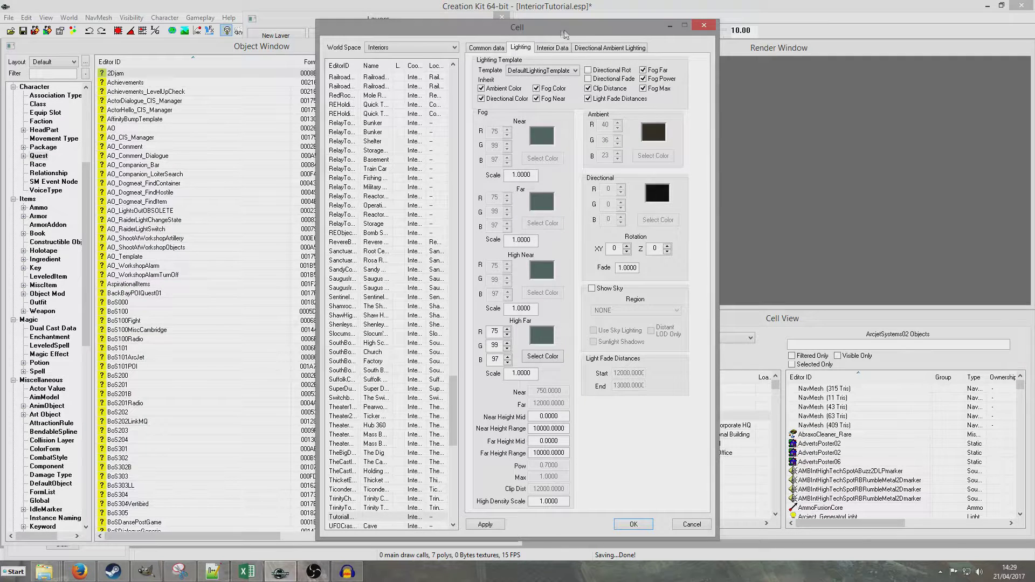
left_click_drag(564, 31, 581, 25)
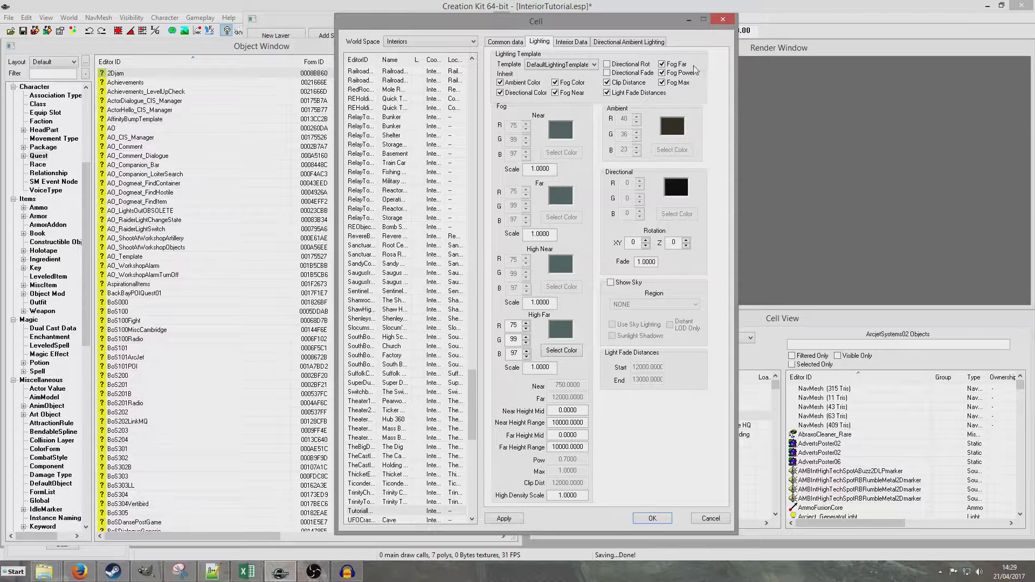
Turn off inheritance of Fog Far and Fog Near, and clear the cell's near and far fog distances.
left_click(665, 64)
left_click(555, 92)
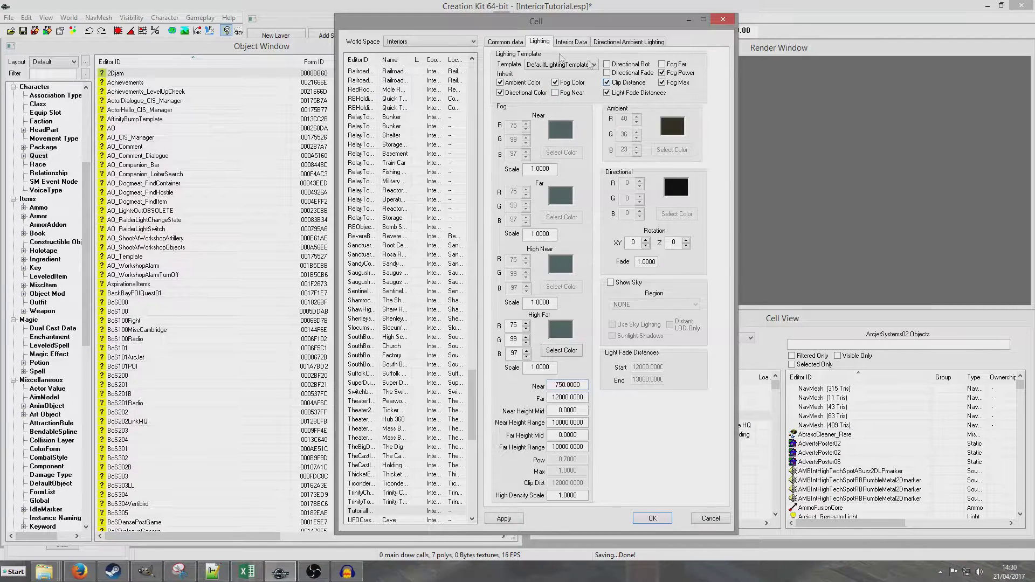
left_click(563, 386)
key("BackSpace")
key("BackSpace")
left_click_drag(564, 398, 548, 398)
key("BackSpace")
left_click(574, 411)
Name the interior cell "Tutorial Room" in its interior data.
left_click(585, 43)
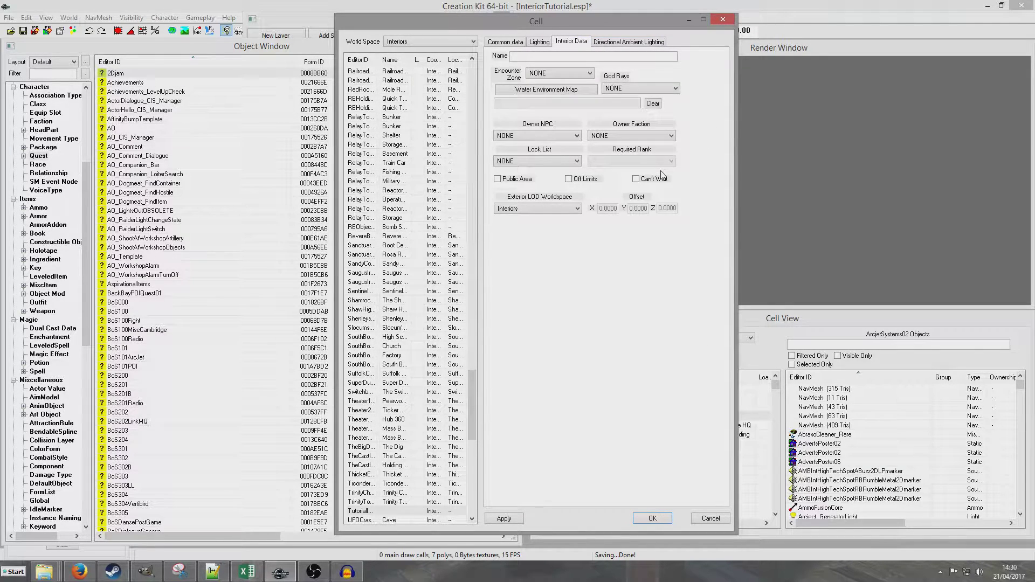
left_click(565, 56)
type("Tutorial Room")
Look through the available Owner NPC and Owner Faction choices for the cell.
left_click(539, 136)
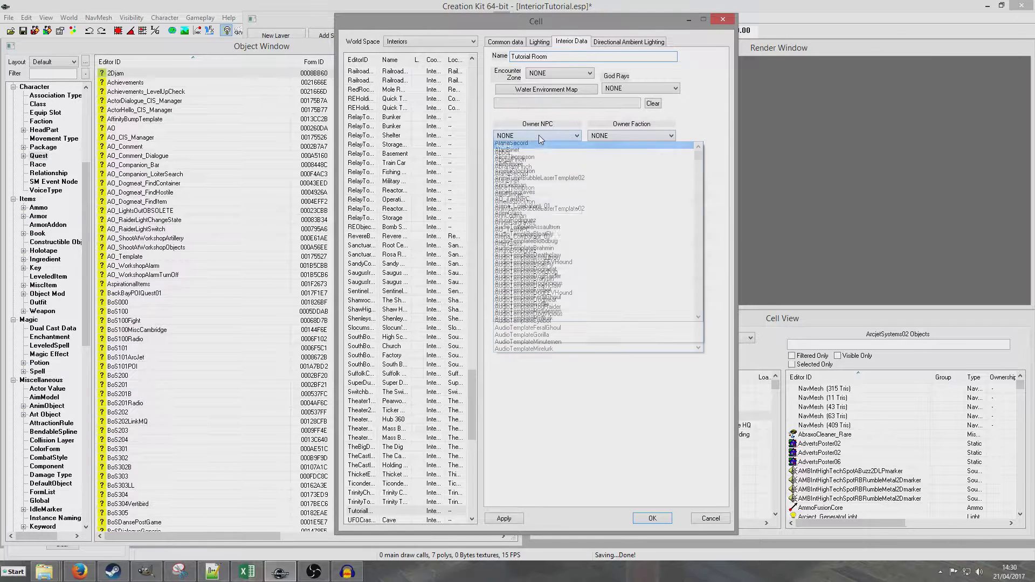
scroll(562, 175, "down", 8)
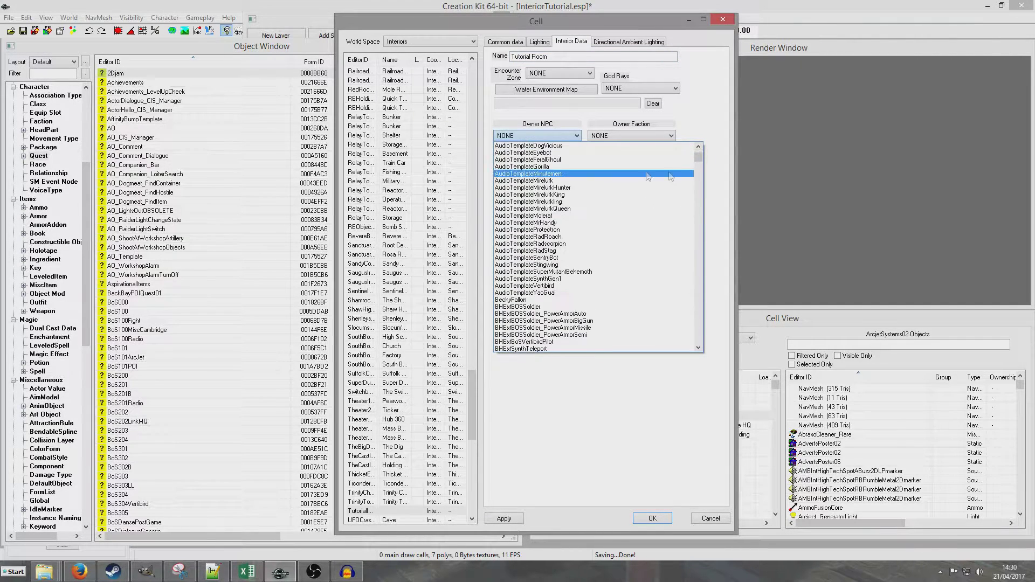
left_click_drag(699, 156, 703, 233)
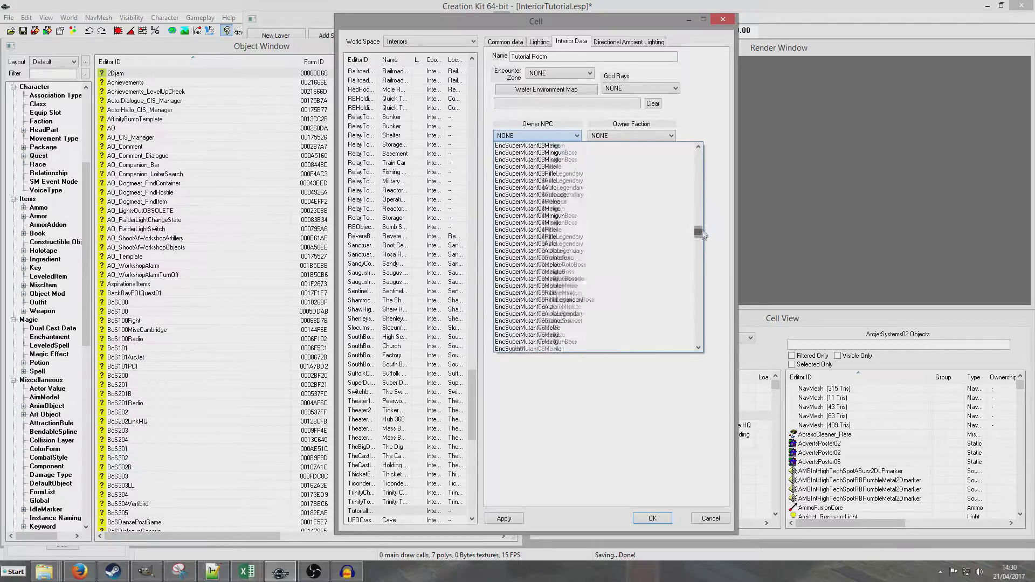
left_click(573, 136)
left_click(647, 136)
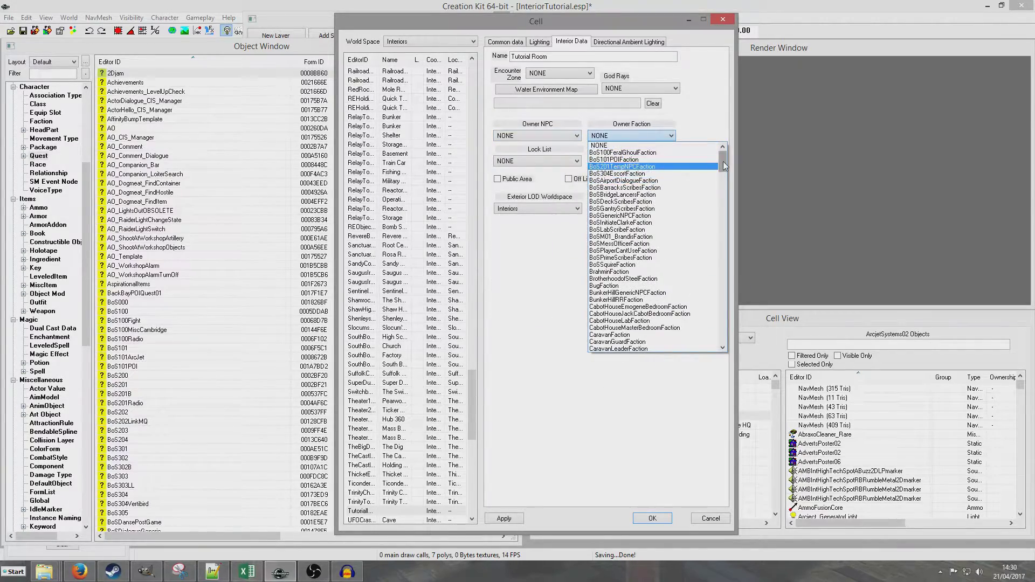
mouse_move(723, 161)
left_mouse_down()
mouse_move(723, 338)
mouse_move(724, 170)
left_mouse_up()
left_click(707, 108)
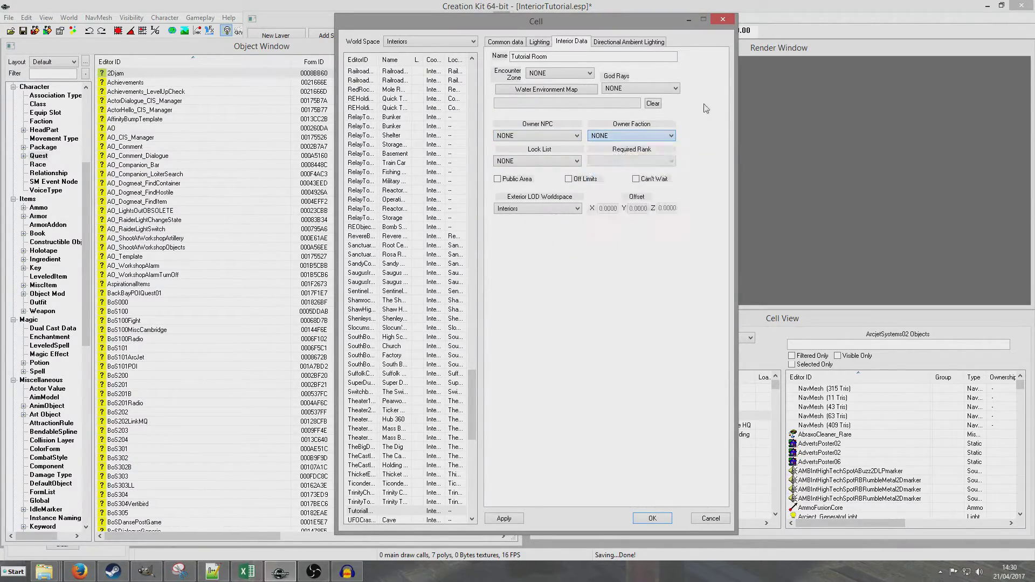
Try the Public Area and Off Limits options for the cell, switching each one back off.
left_click(499, 179)
left_click(526, 136)
left_click(523, 137)
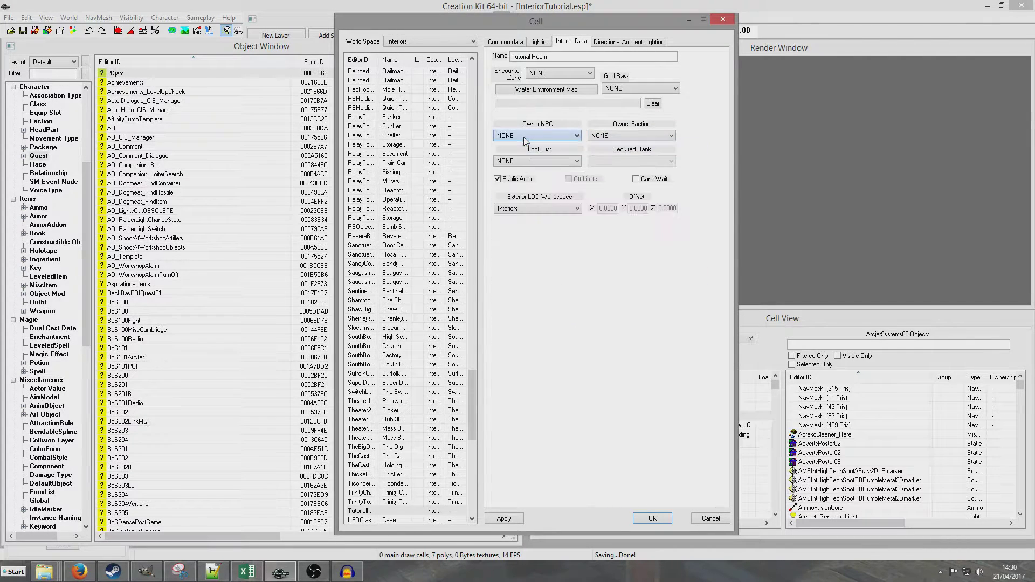
left_click(497, 179)
left_click(570, 179)
left_click(569, 180)
left_click(614, 135)
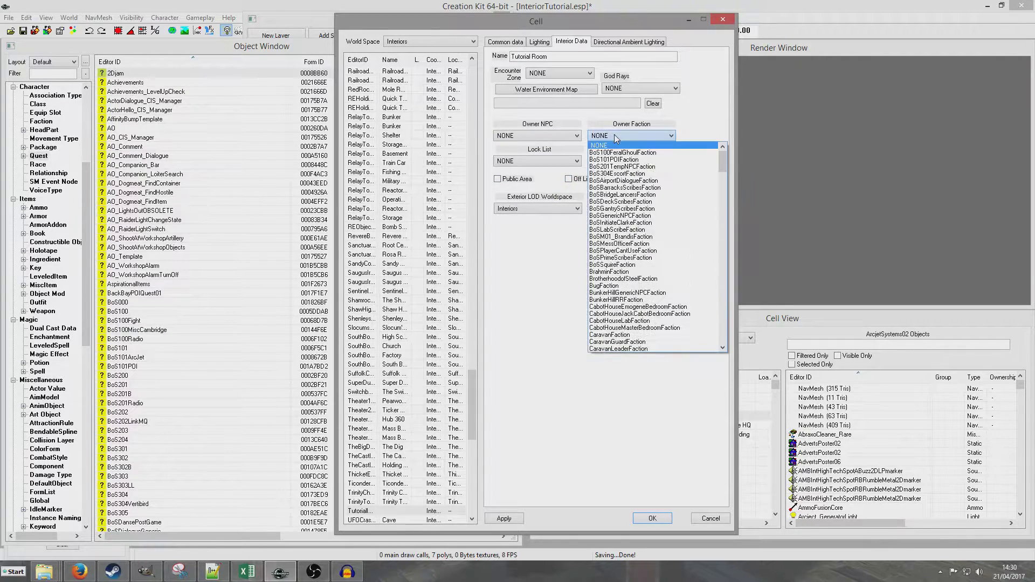
left_click(615, 136)
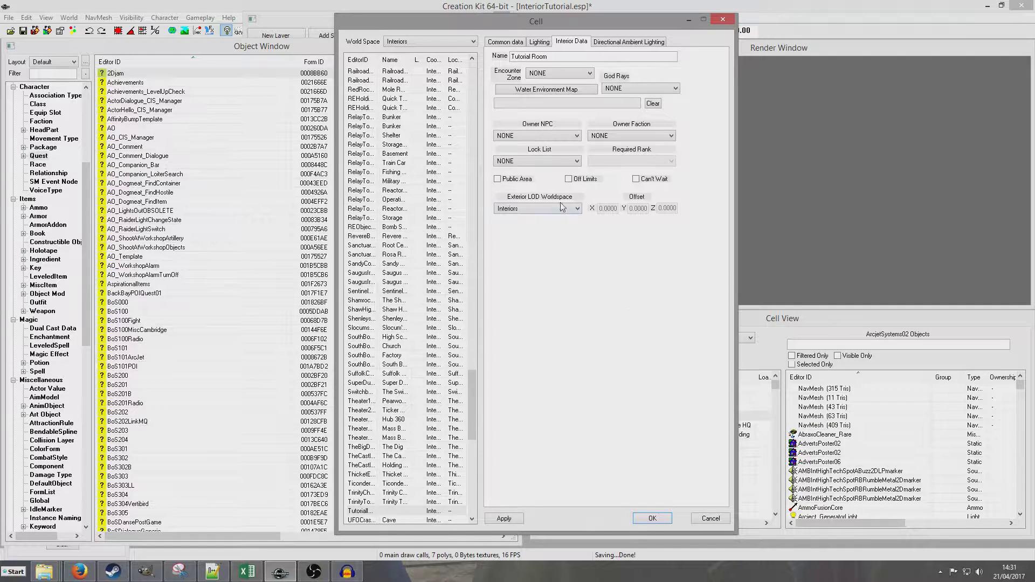
Accept the cell settings and save the InteriorTutorial.esp plugin.
left_click(656, 519)
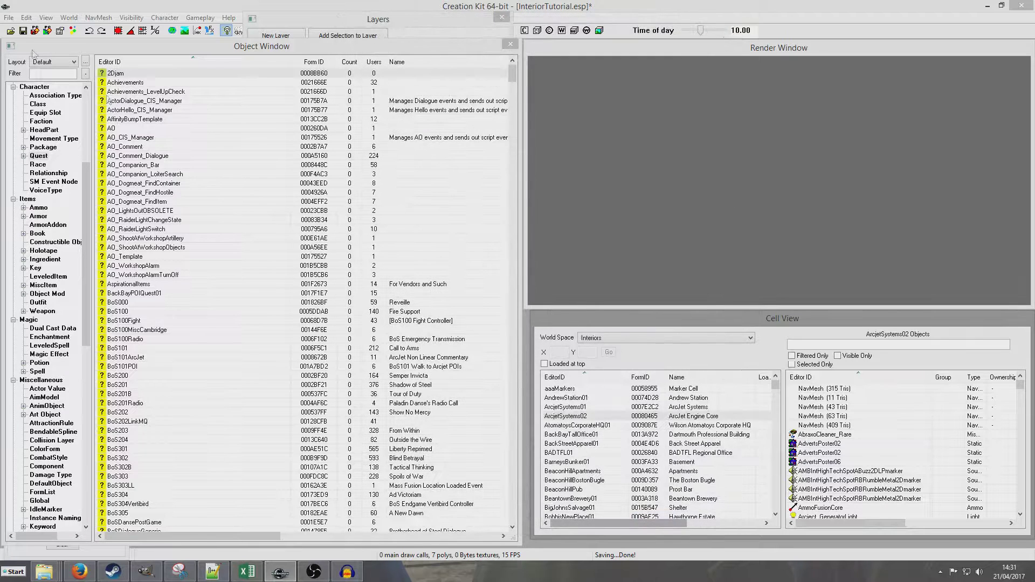
left_click(23, 31)
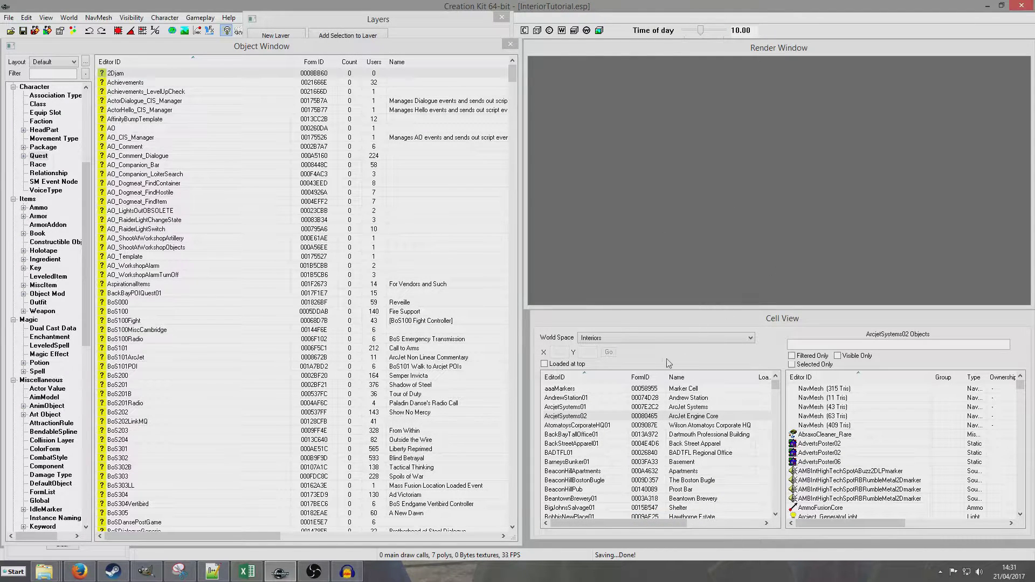
Find the TutorialInterior cell in the interiors list and load it in the render view.
left_click(587, 426)
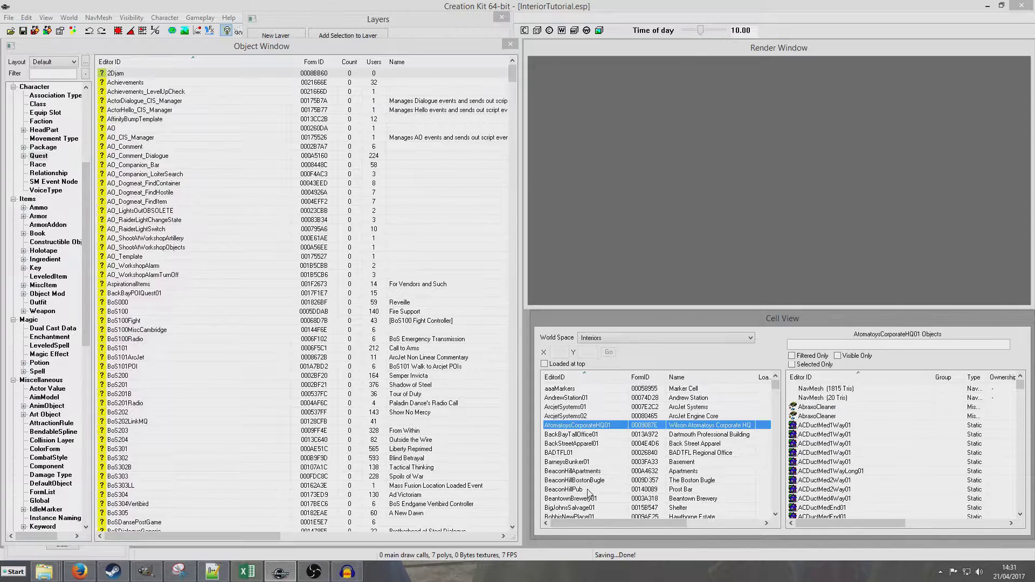
type("tu")
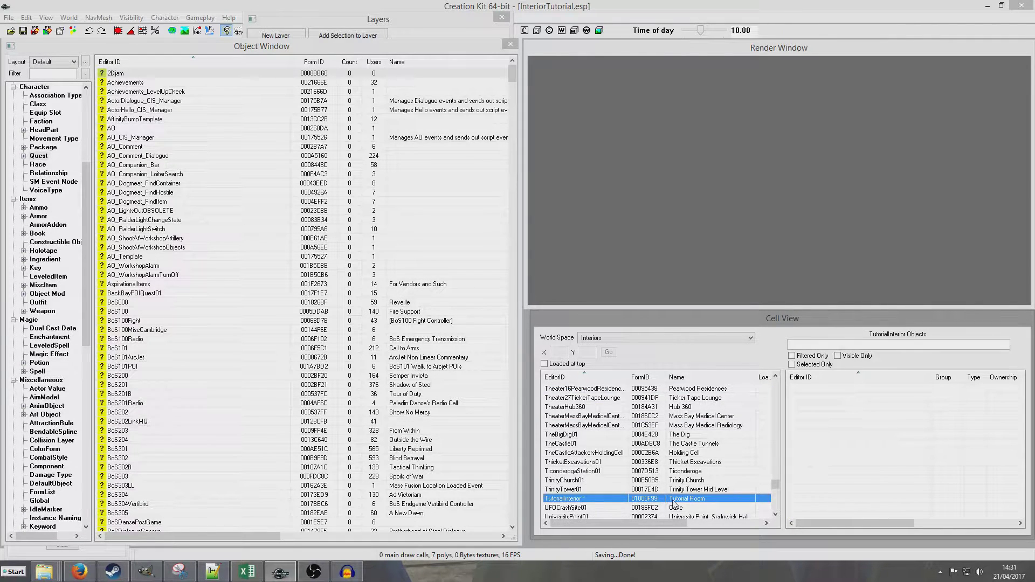
double_click(595, 499)
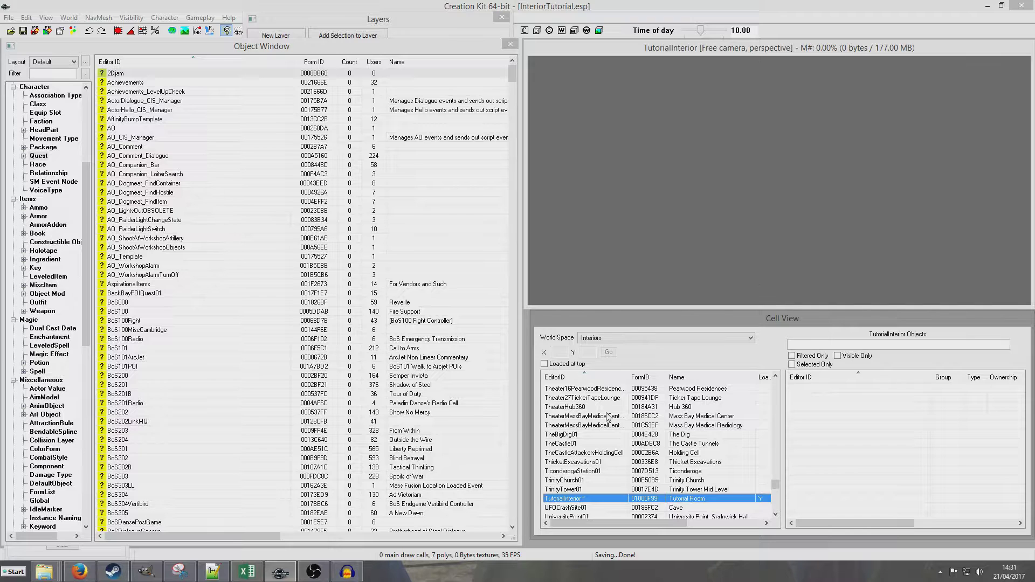
left_click(712, 138)
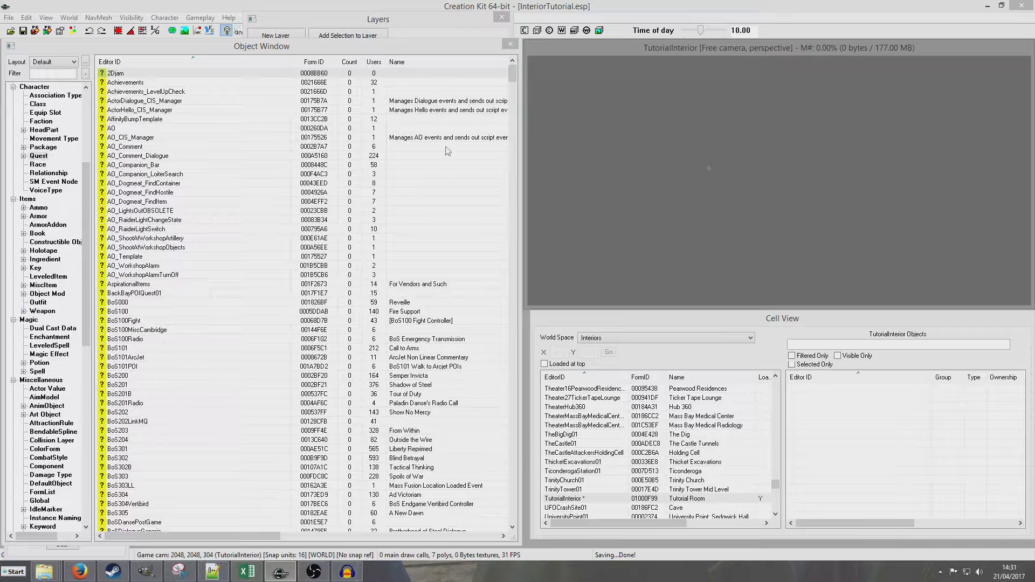
Show the Static world objects and filter them by "bld".
left_click_drag(89, 205, 89, 224)
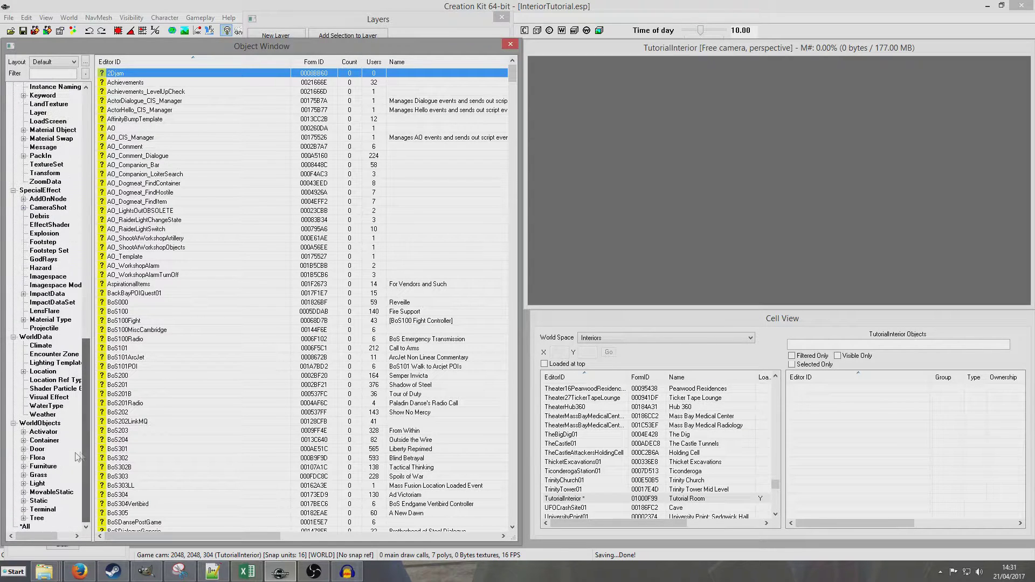
left_click(46, 502)
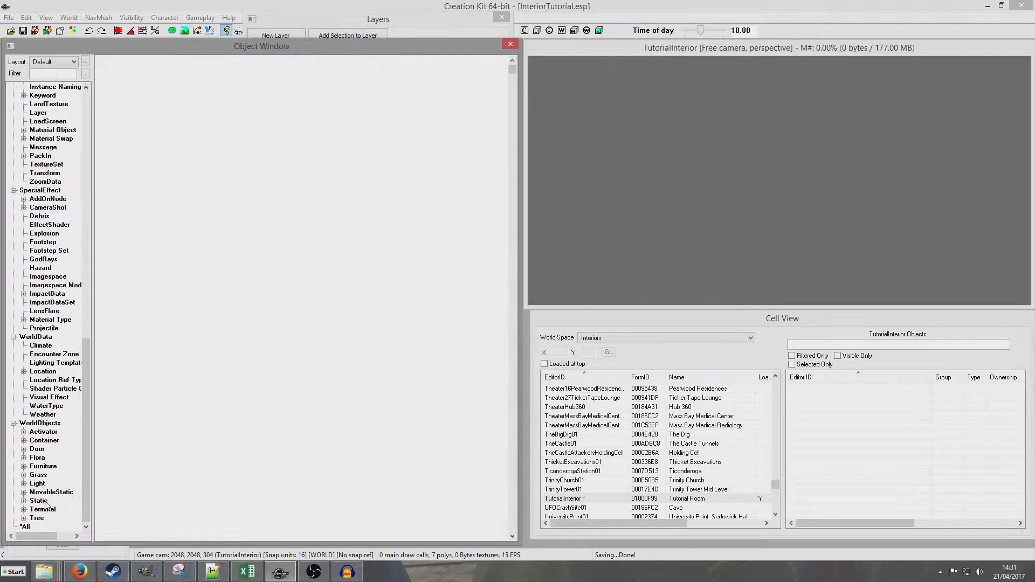
left_click(43, 502)
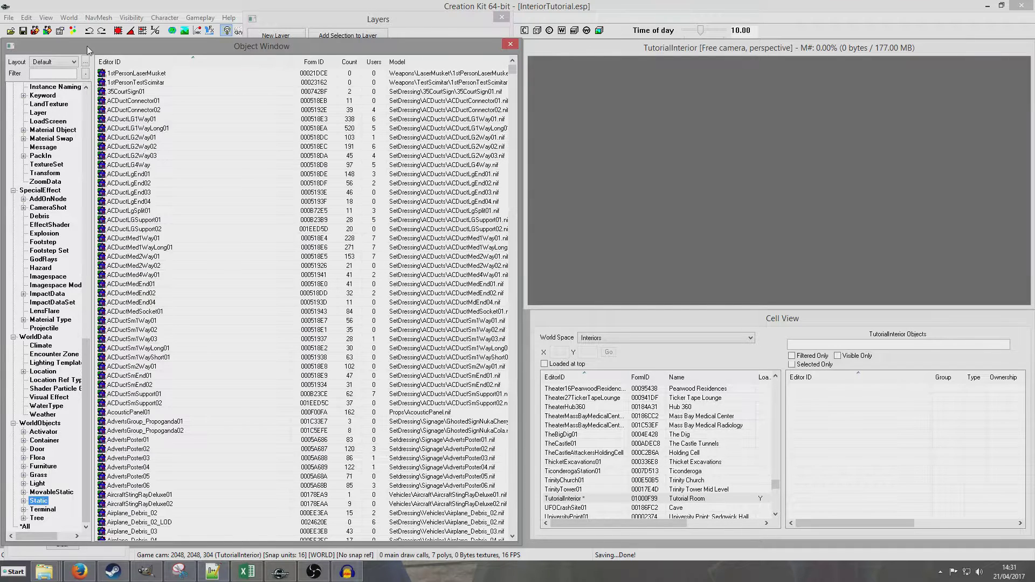
left_click(51, 76)
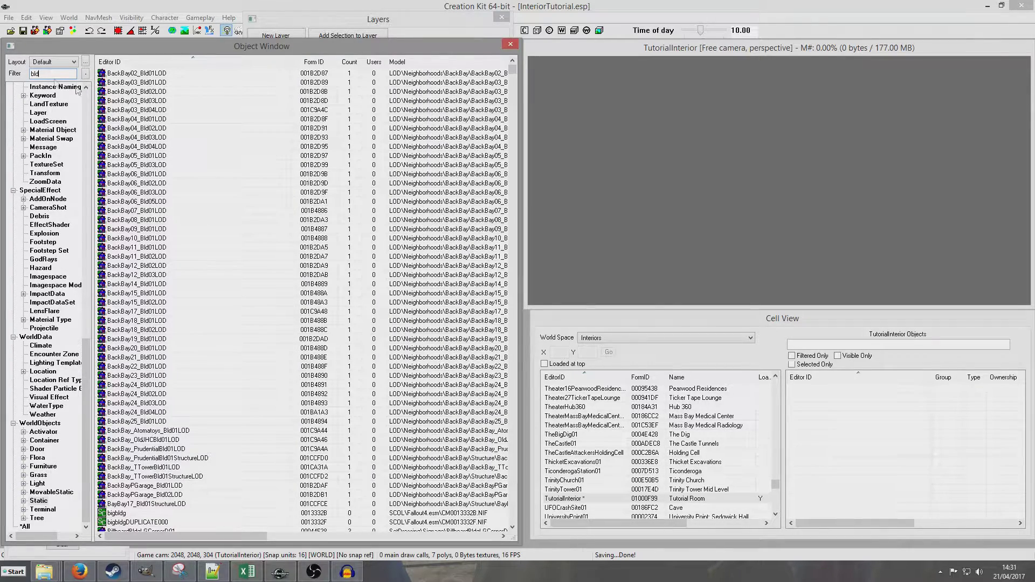
left_click(183, 164)
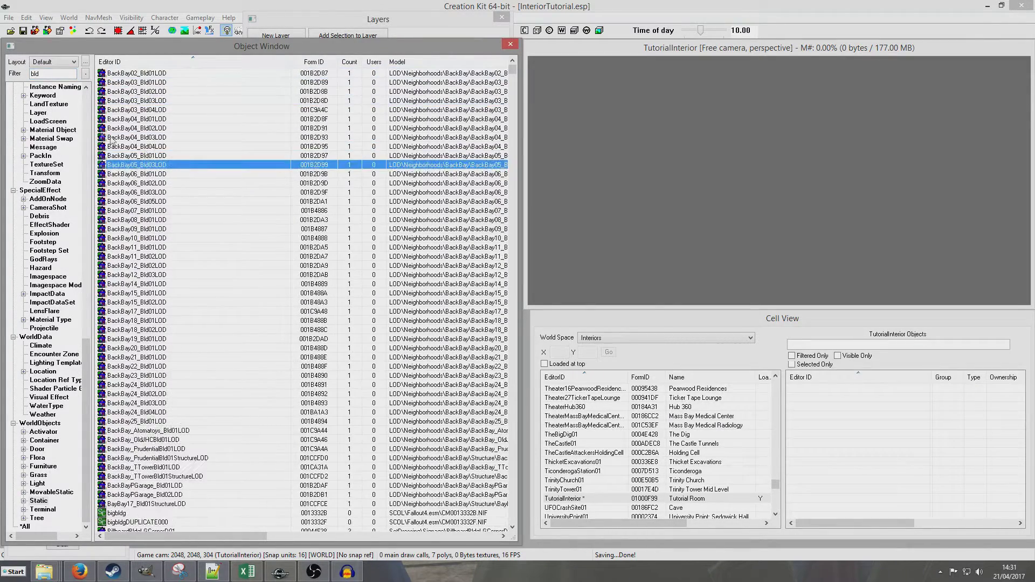
Filter the static objects by "bldwoodp" and preview the BldWoodPBgWallBotHole05 wall from the front, closing the preview when done.
left_click(54, 75)
type("woodp")
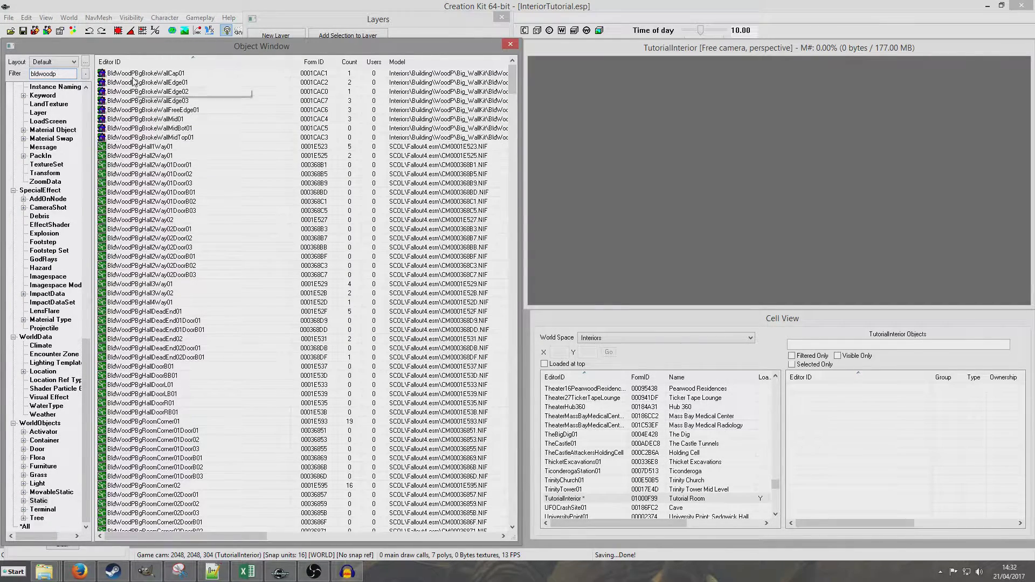
scroll(134, 81, "down", 10)
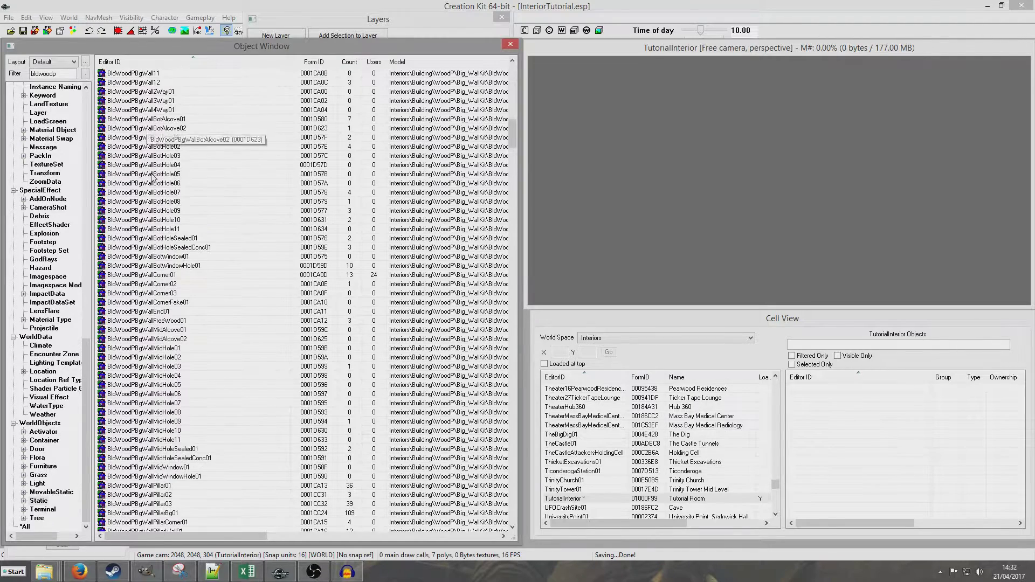
right_click(152, 174)
left_click(181, 260)
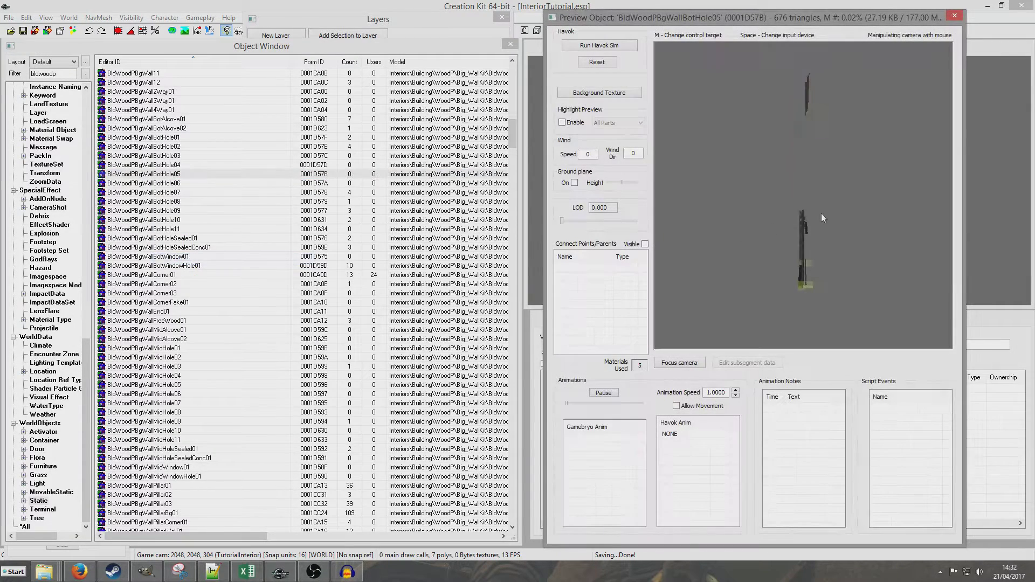
left_click_drag(711, 225, 705, 226)
scroll(820, 257, "up", 4)
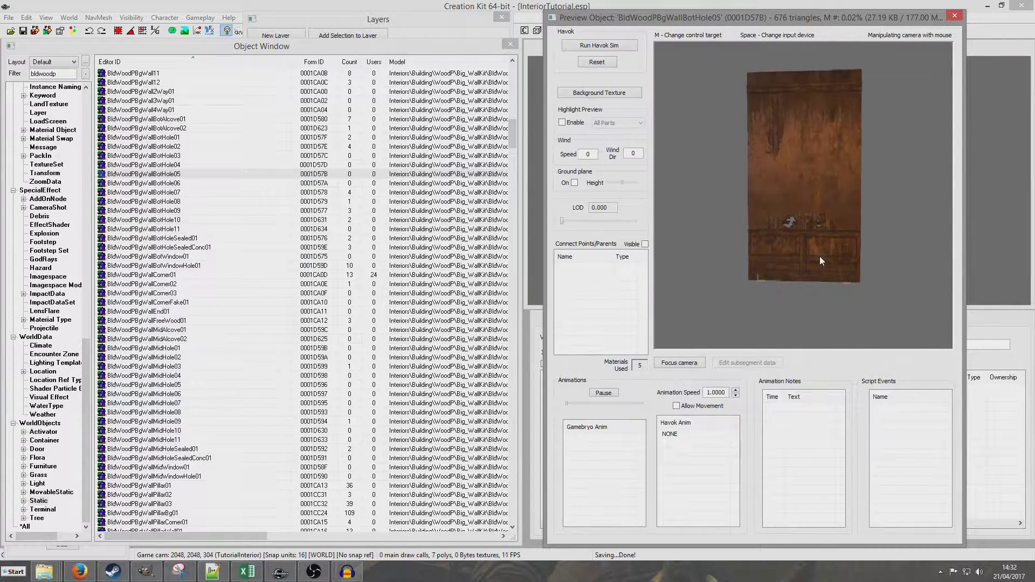
left_click(955, 16)
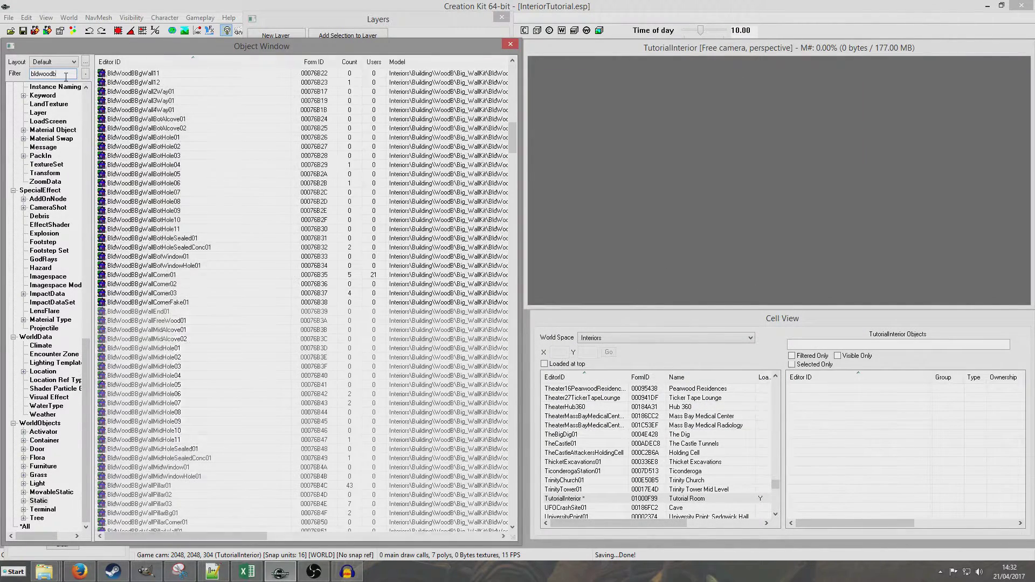
Filter the static objects by "bldwoodb" and preview the BldWoodBBgWall2Way01 piece, closing the preview when done.
right_click(125, 92)
left_click(159, 175)
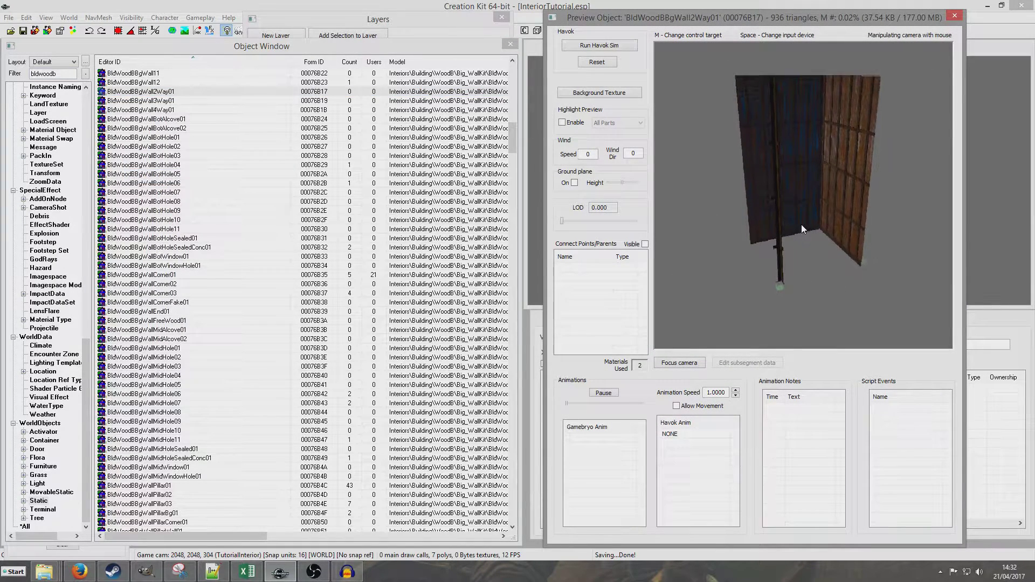
left_click(956, 16)
Filter the static objects by "bldwlp" and preview the BldWlpBgWall12 wall, closing the preview when done.
left_click(59, 74)
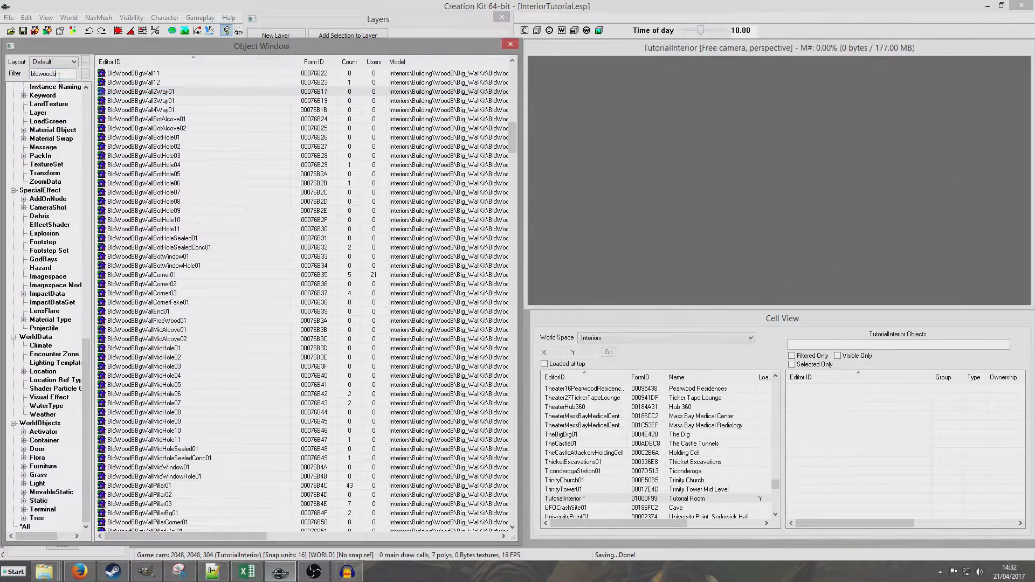
type("lp")
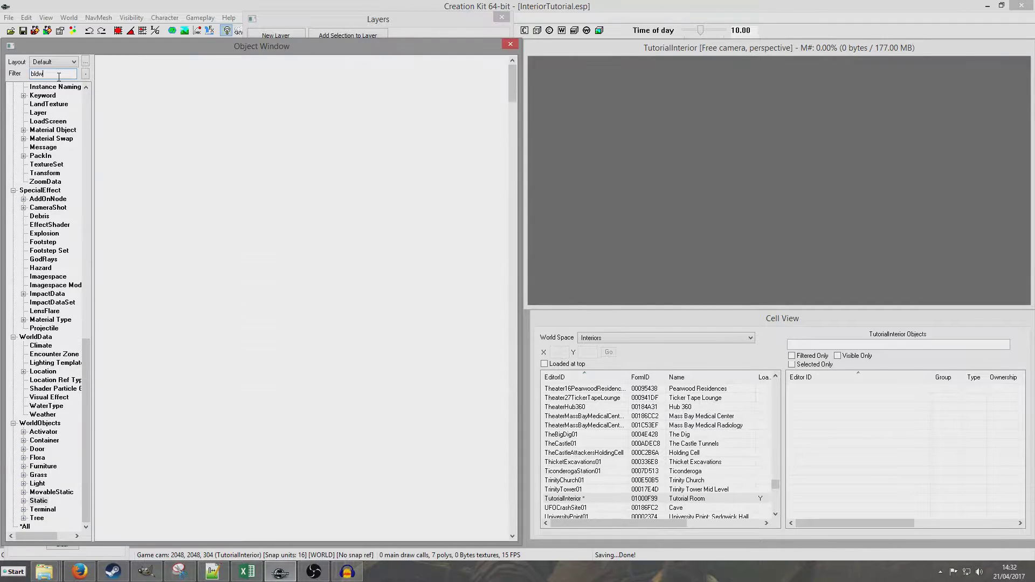
right_click(128, 85)
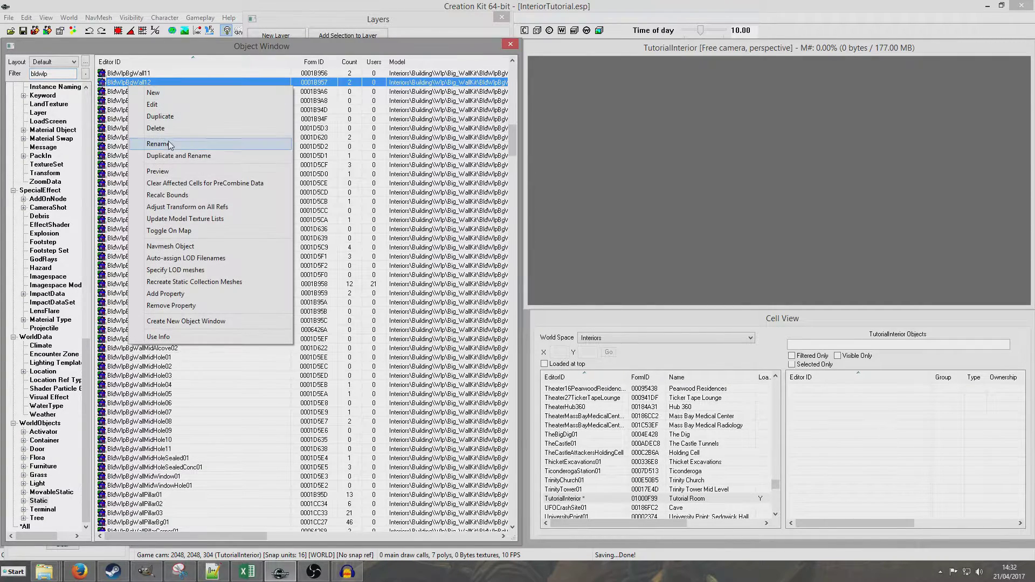
left_click(170, 172)
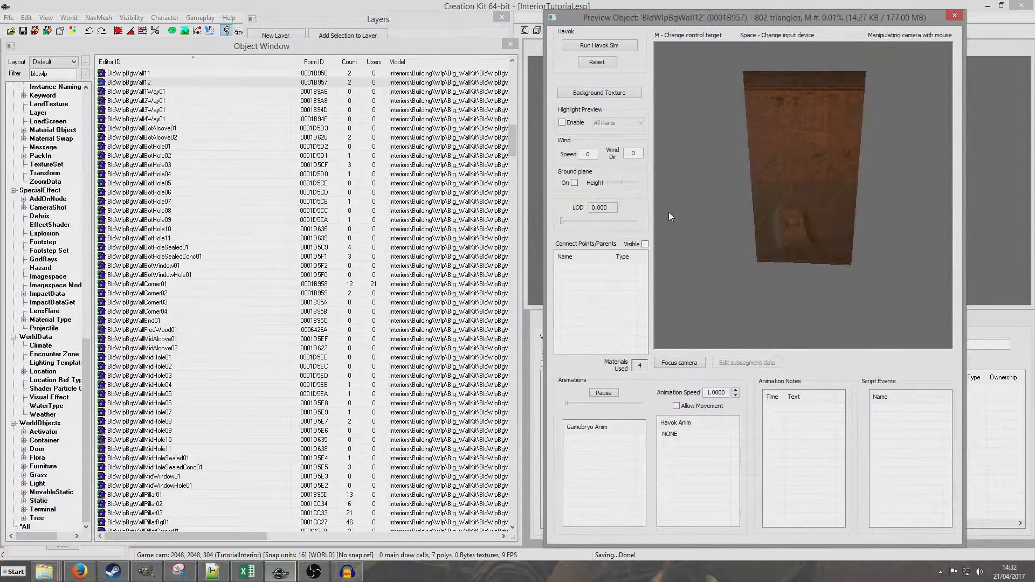
left_click(954, 15)
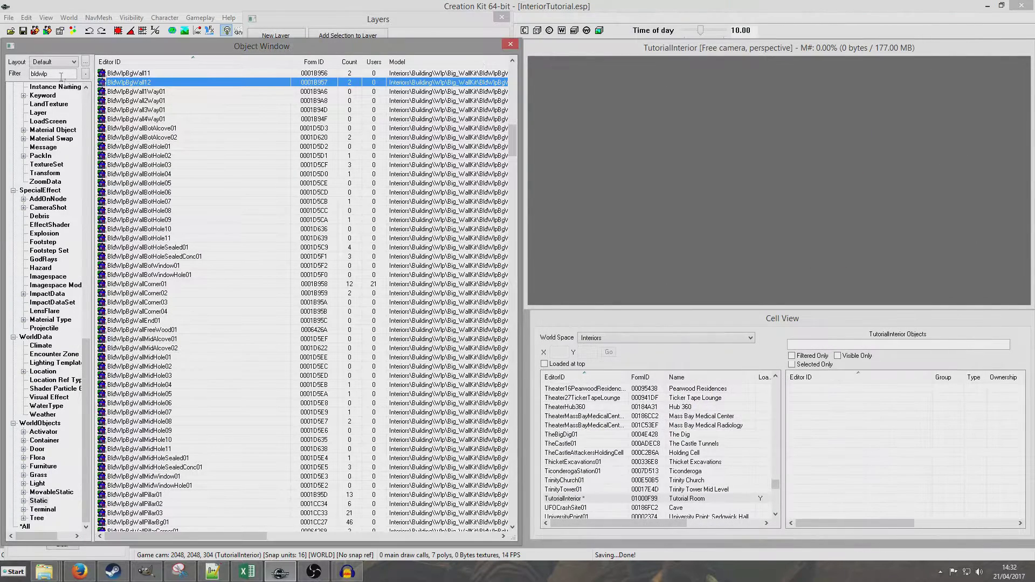
Filter the static objects by "blddeco" and preview the BldDecoBgWall11 wall.
left_click(56, 71)
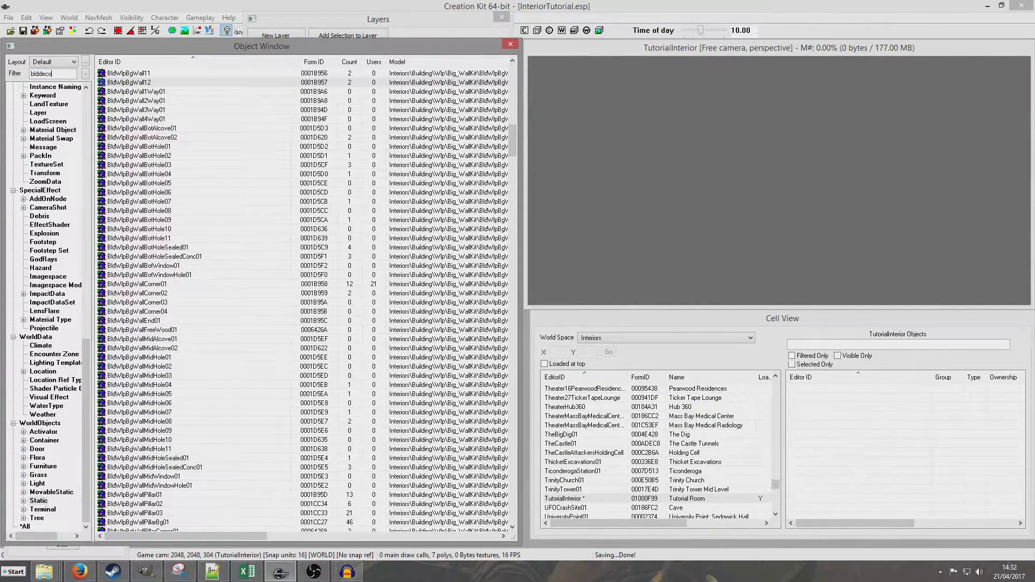
right_click(161, 75)
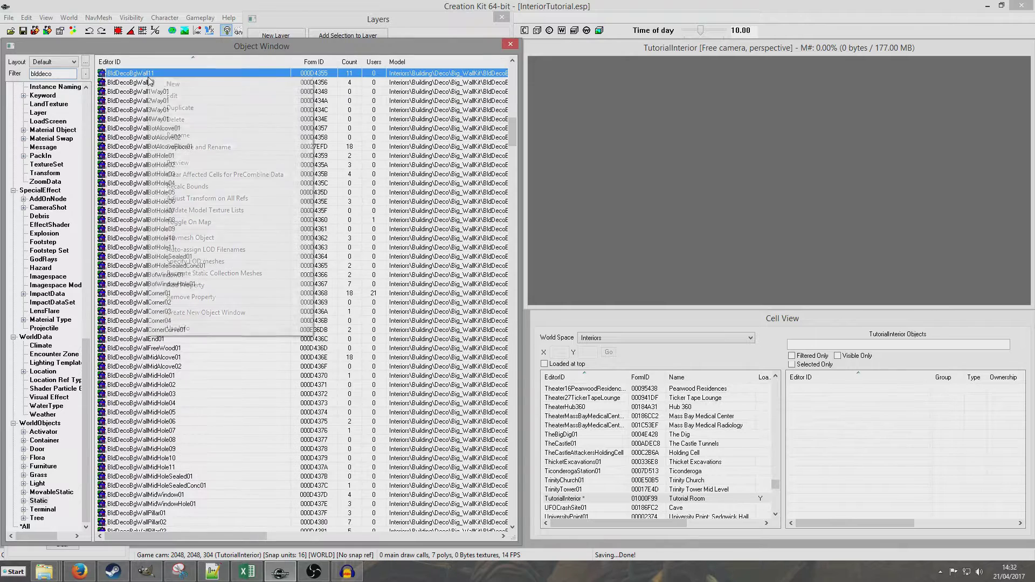
left_click(178, 163)
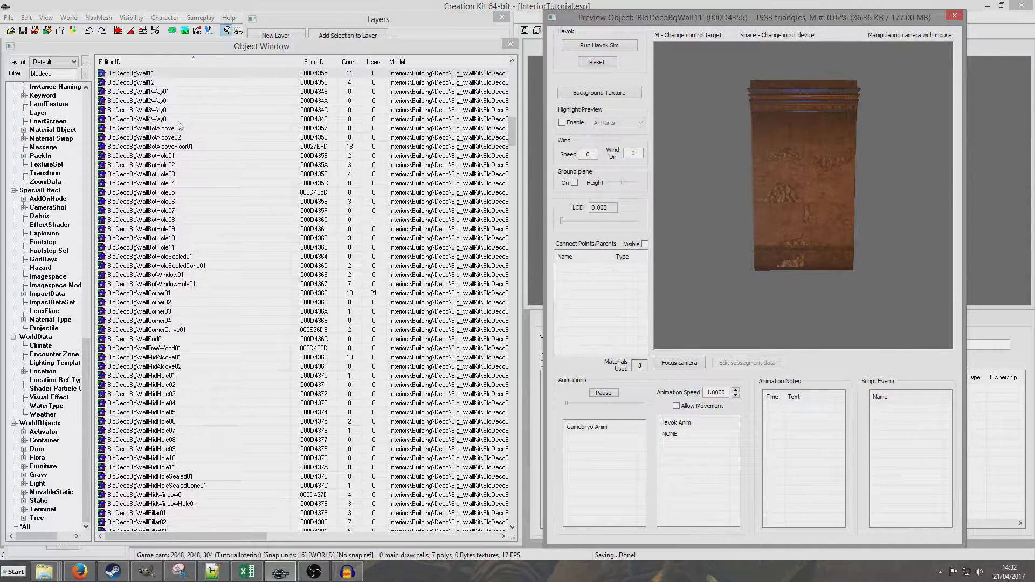
Filter the static objects by "bldconc" and preview the BldConcBgWall11 wall.
left_click(56, 74)
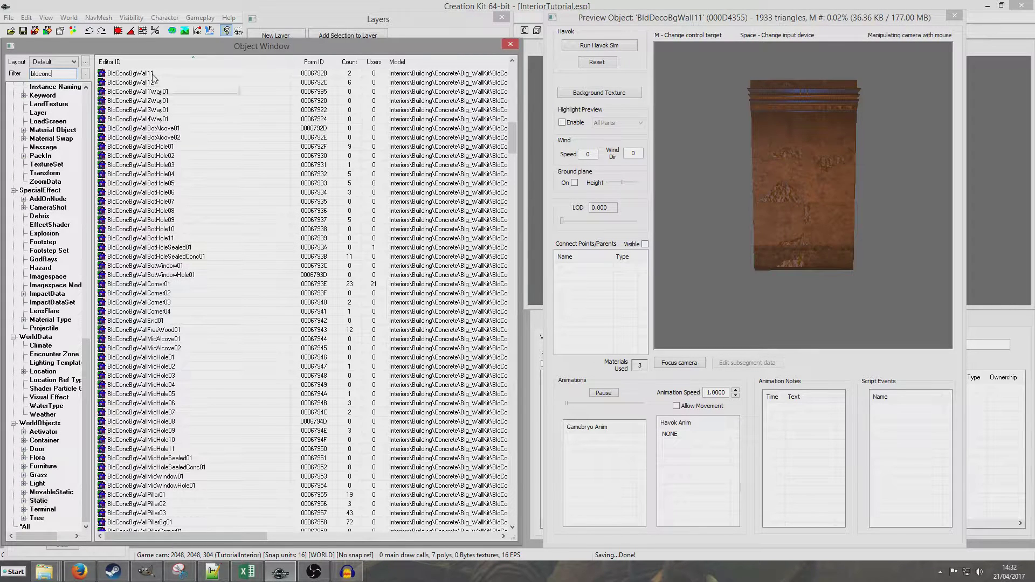
left_click(154, 74)
mouse_move(816, 213)
left_mouse_down()
mouse_move(819, 228)
mouse_move(816, 215)
left_mouse_up()
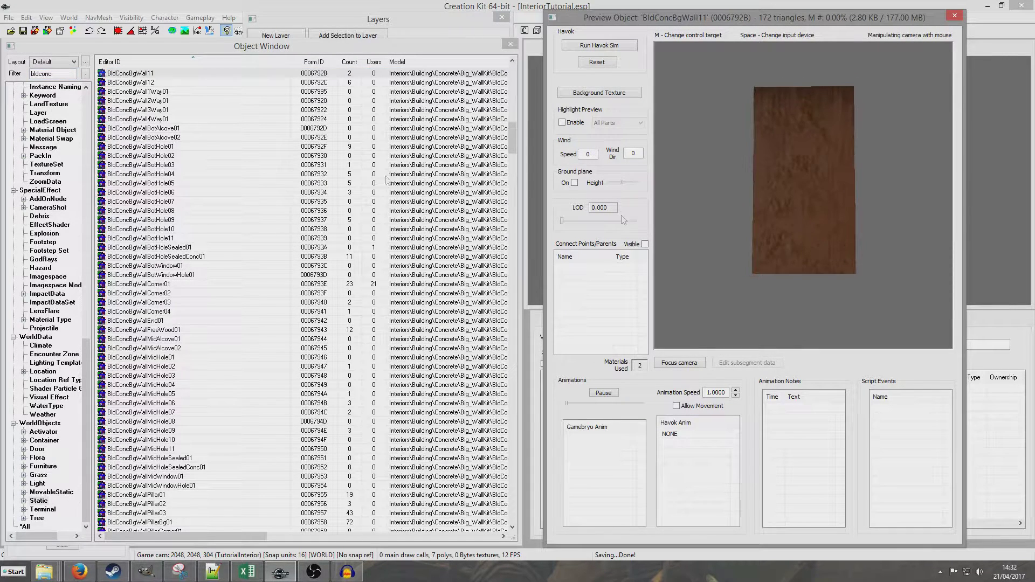
Try filtering the static objects by "bldhit", restore the "bld" filter and close the object preview.
left_click(58, 73)
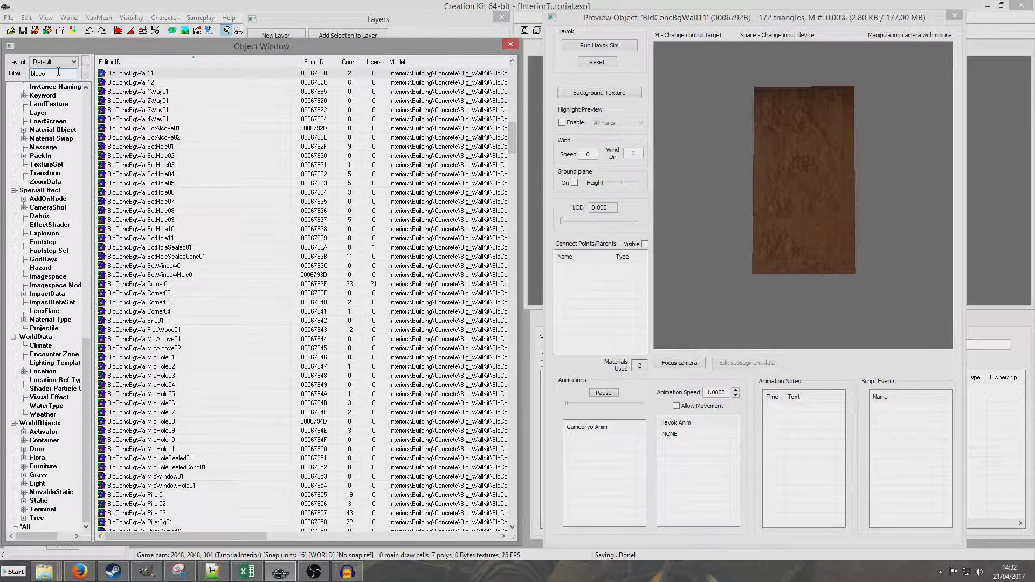
type("bld")
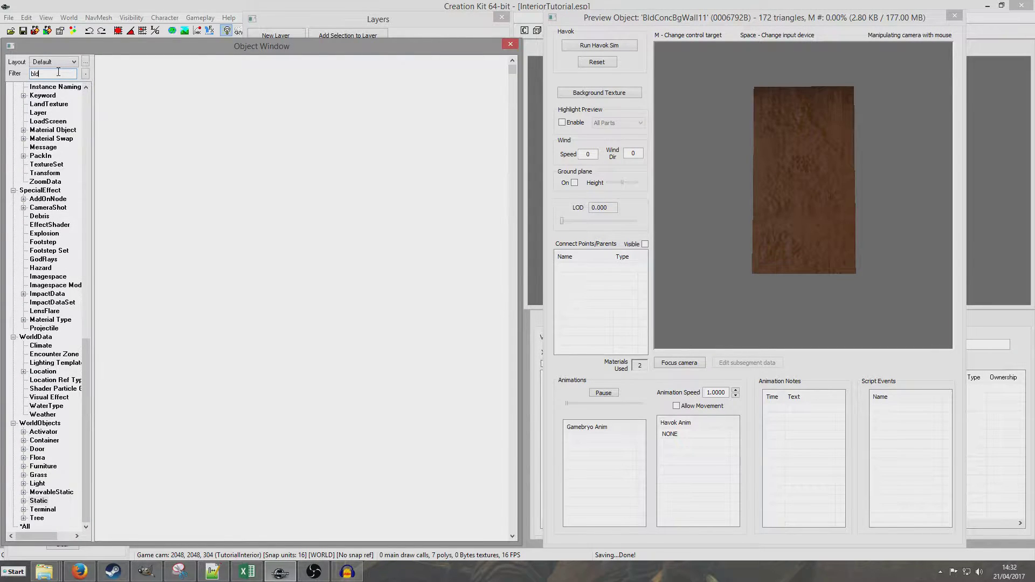
type("hit")
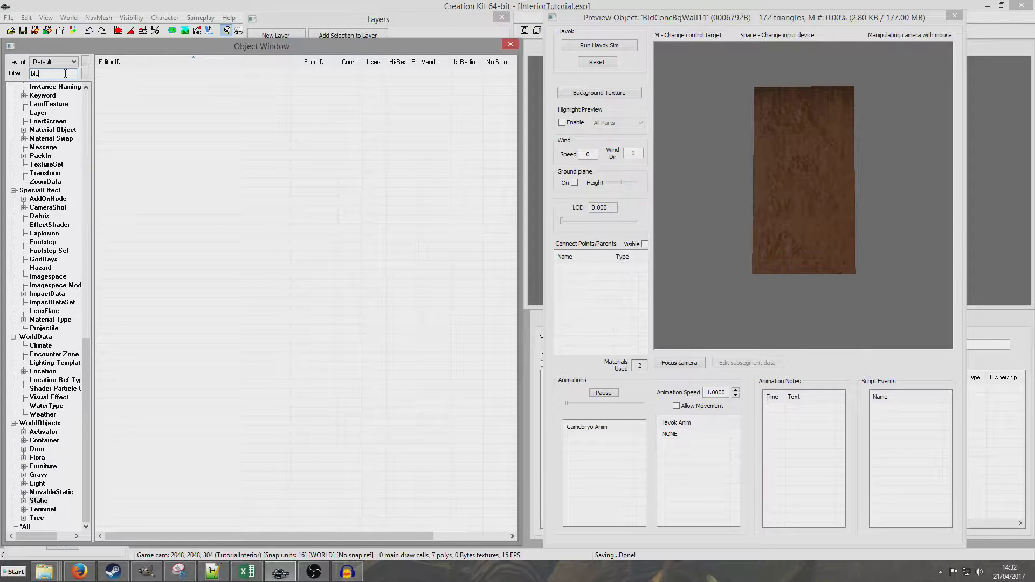
left_click(956, 16)
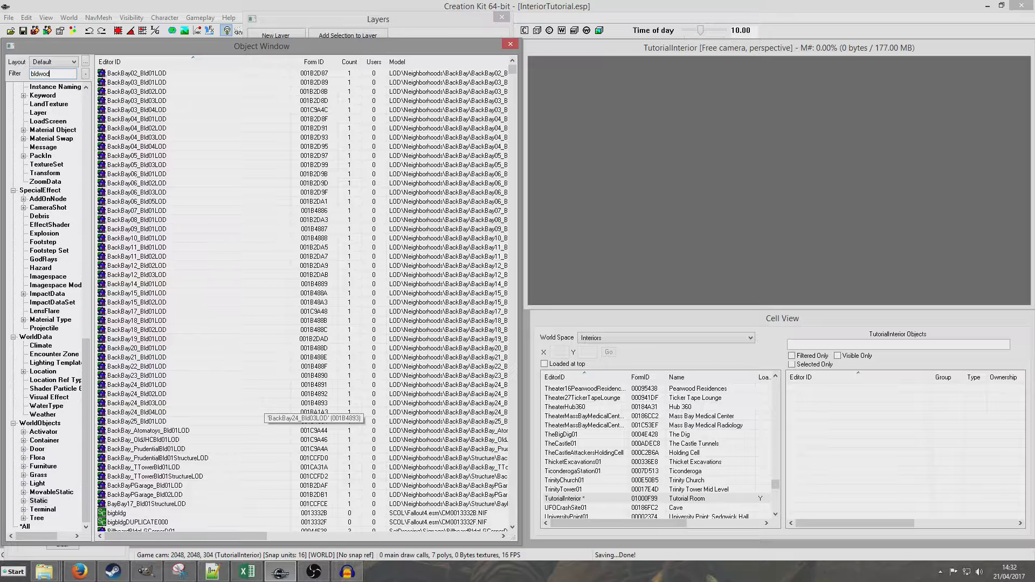
Filter the static objects by "bldwoodp" and preview the BldWoodPBgHall2Way02Door01 hall piece from another angle, closing the preview when done.
type("p")
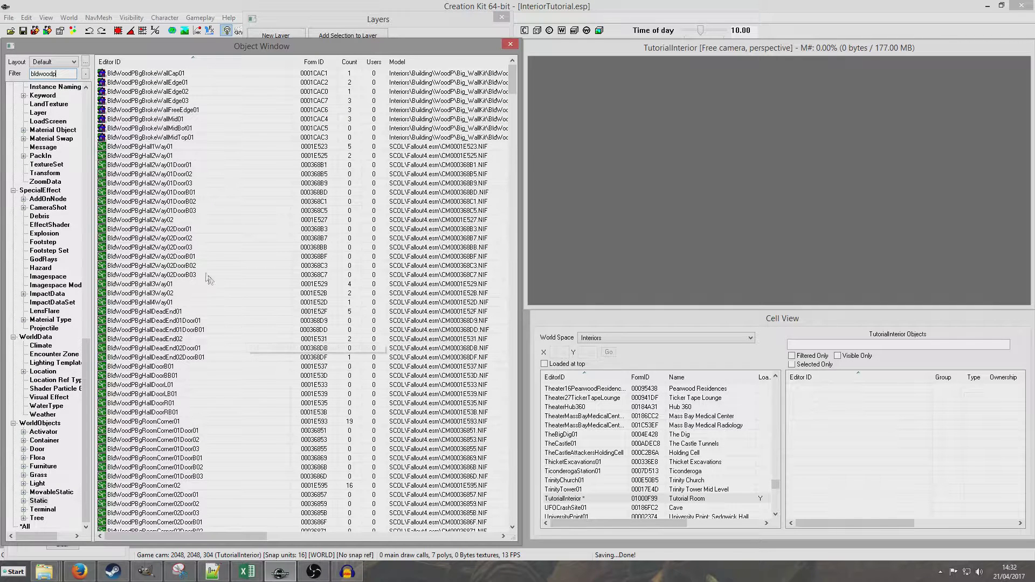
left_click(187, 165)
right_click(199, 229)
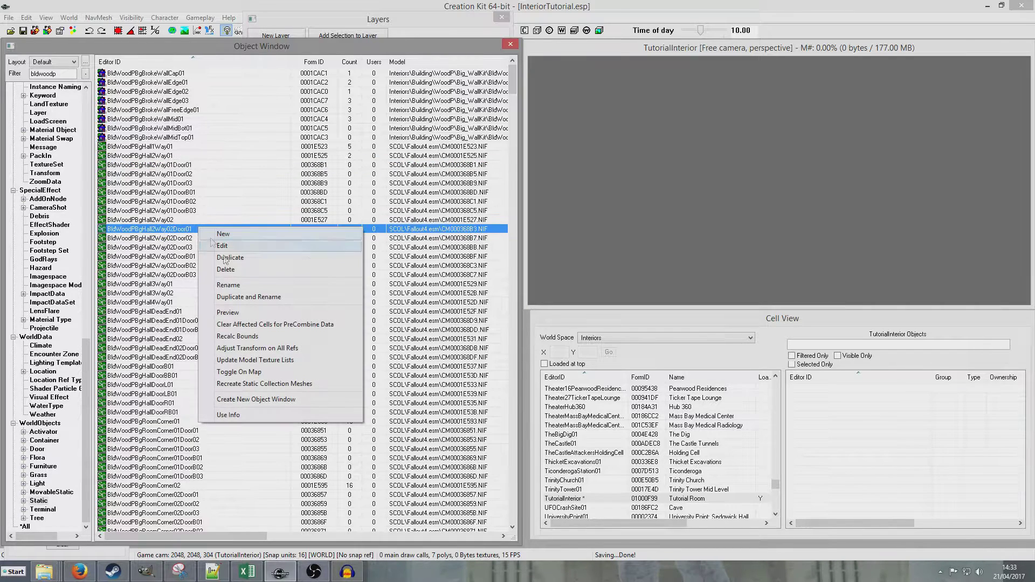
left_click(237, 313)
left_click_drag(797, 239, 986, 36)
left_click(955, 15)
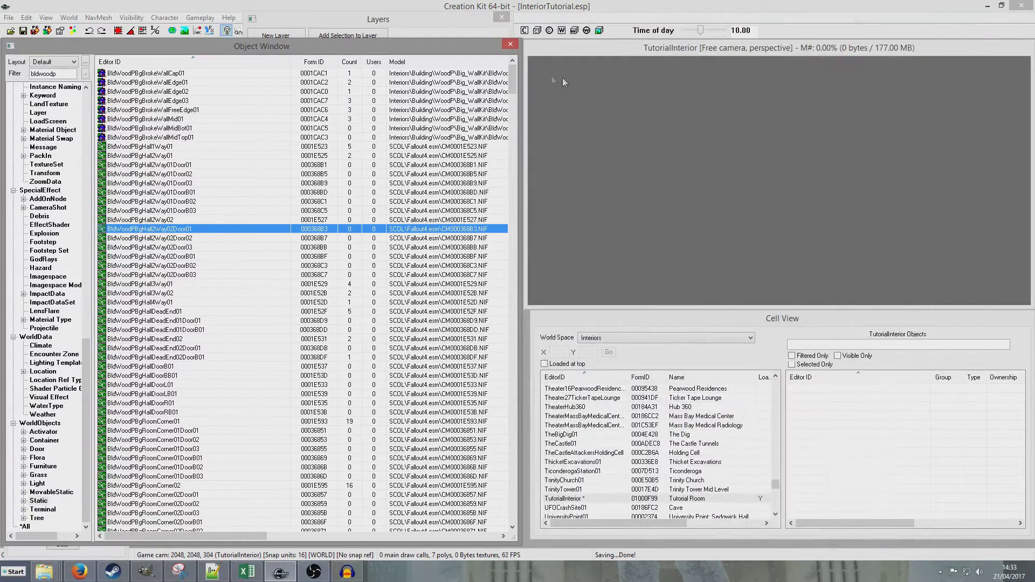
Narrow the object filter to the big wood kit with "bldwoodpbg" and preview the BldWoodPBgWallScktCBot01 wall.
left_click_drag(518, 76, 503, 180)
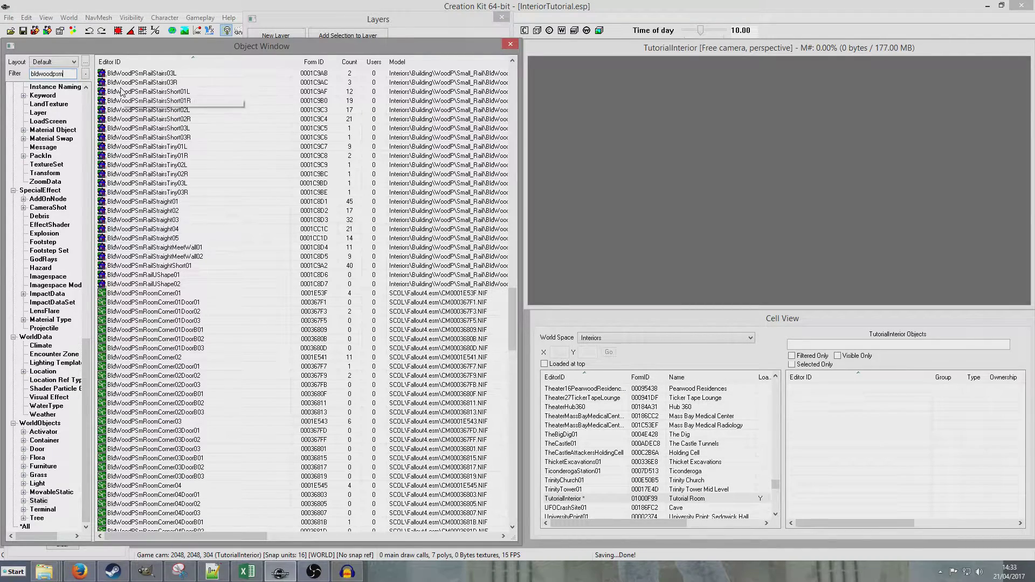
key("BackSpace")
key("BackSpace")
type("bg")
right_click(132, 110)
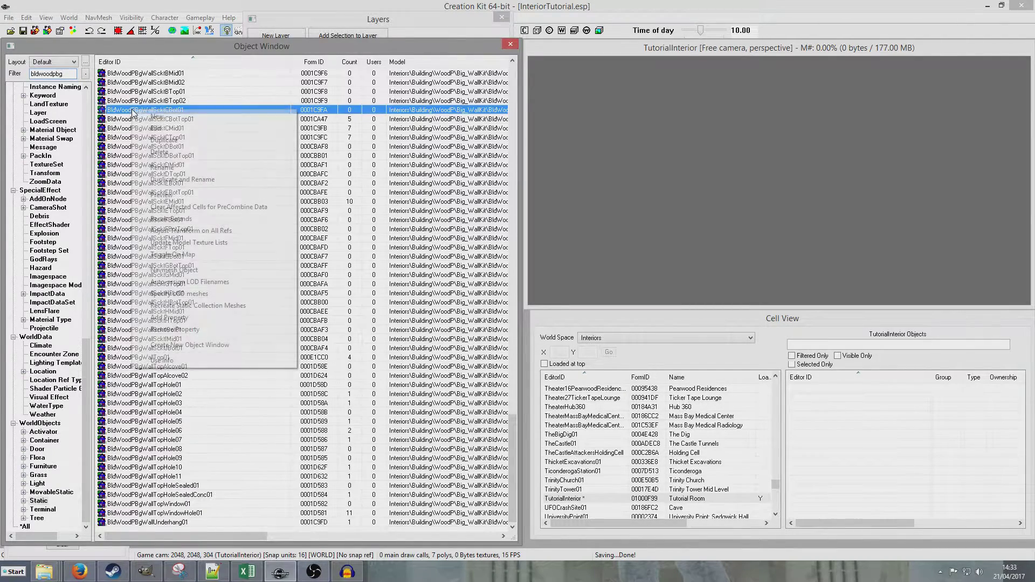
left_click(172, 194)
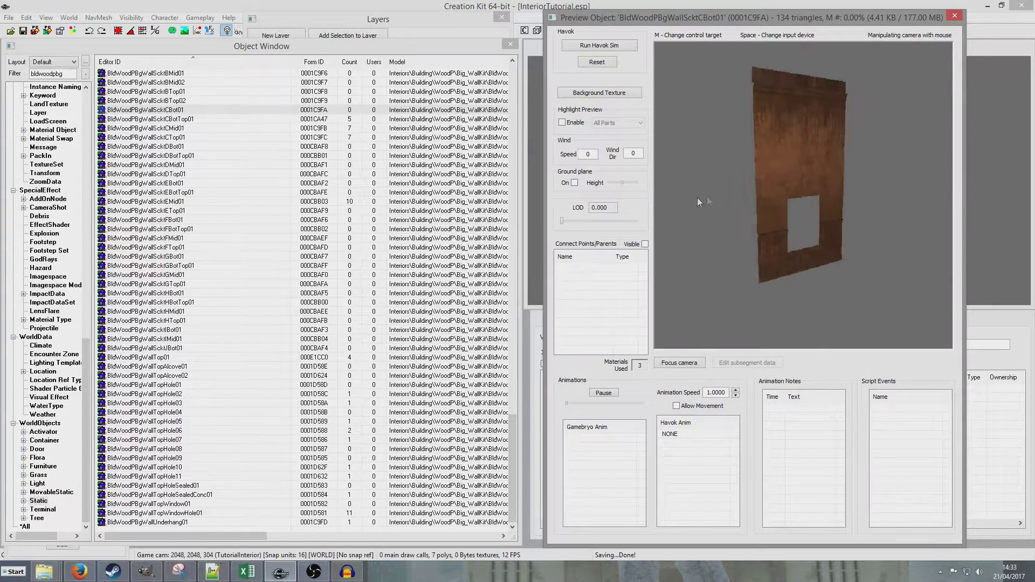
Switch the filter to the small wood kit with "bldwoodpsm" and preview the BldWoodPSmWall10 wall, closing the preview when done.
left_click(71, 73)
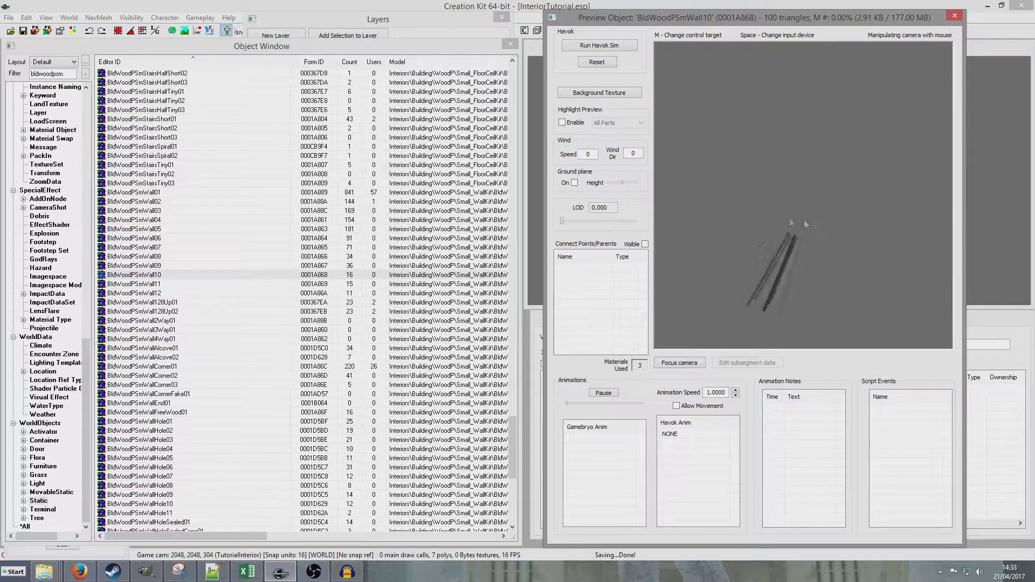
middle_click_drag(804, 219, 814, 260)
scroll(814, 260, "up", 2)
left_click(954, 16)
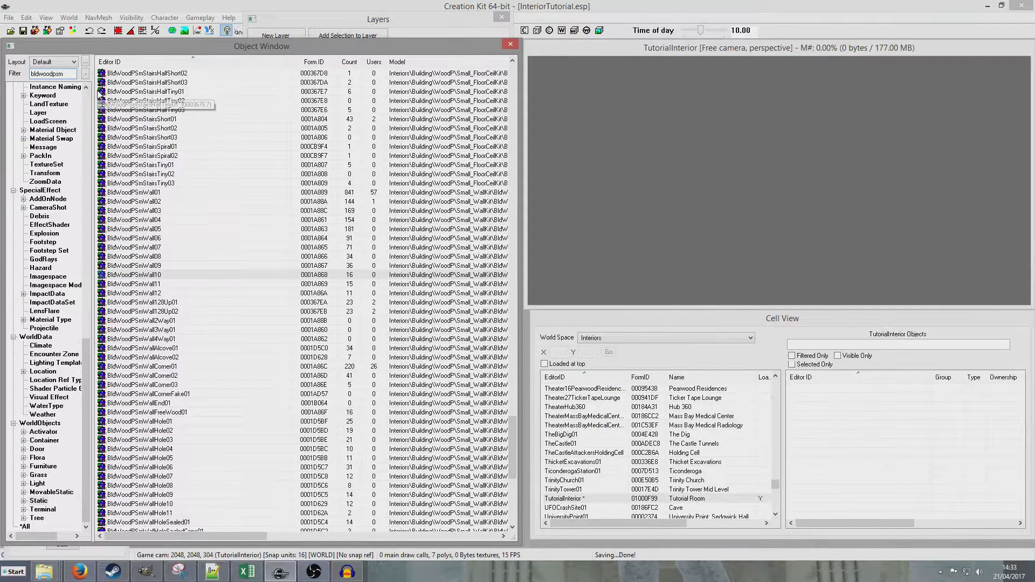
Filter the static objects by "bldwoodpsmwall" and place a BldWoodPSmWall08 wall in the TutorialInterior cell.
scroll(156, 99, "down", 12)
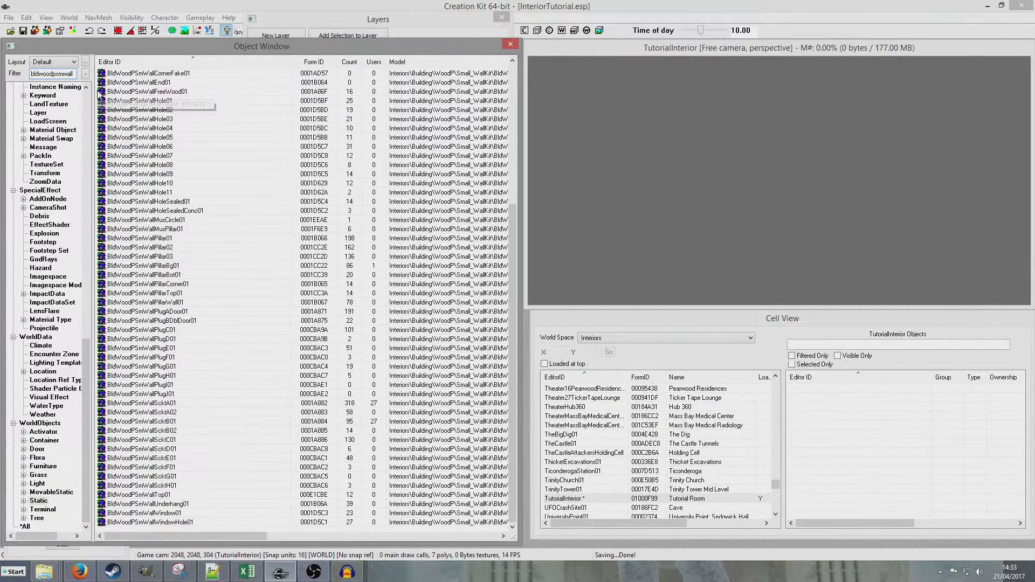
right_click(157, 103)
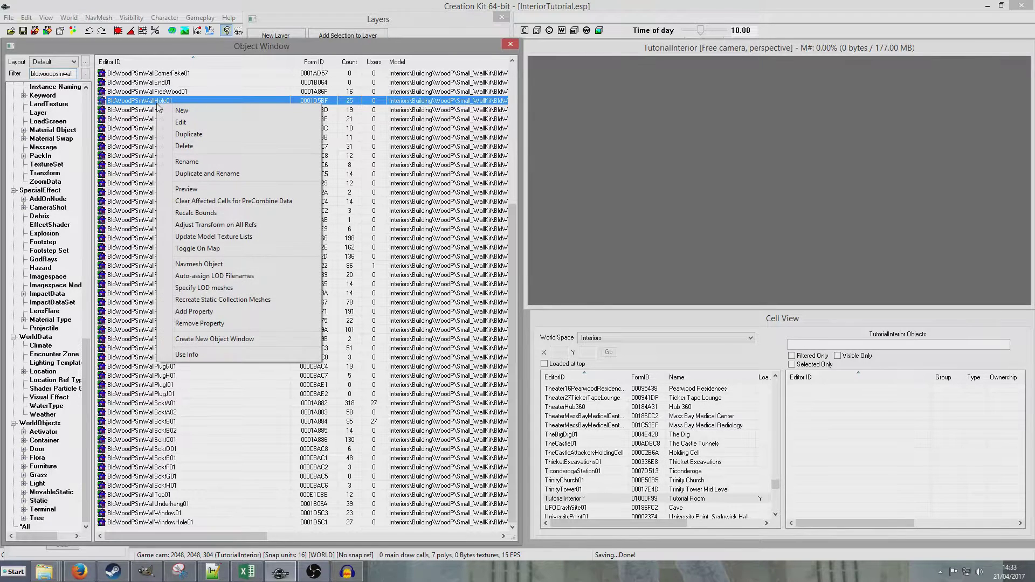
left_click(127, 239)
scroll(186, 276, "up", 7)
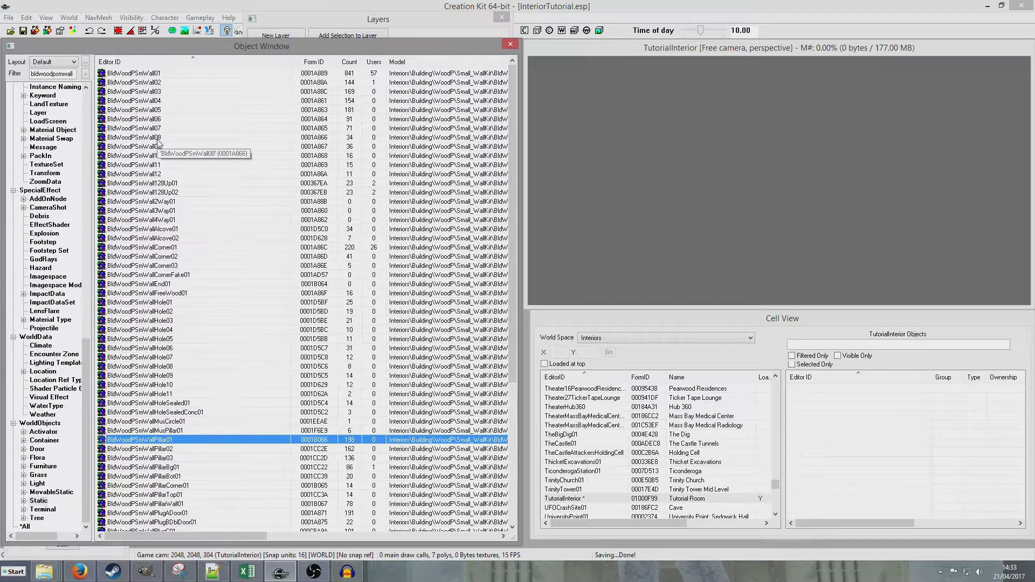
left_click_drag(113, 142, 641, 208)
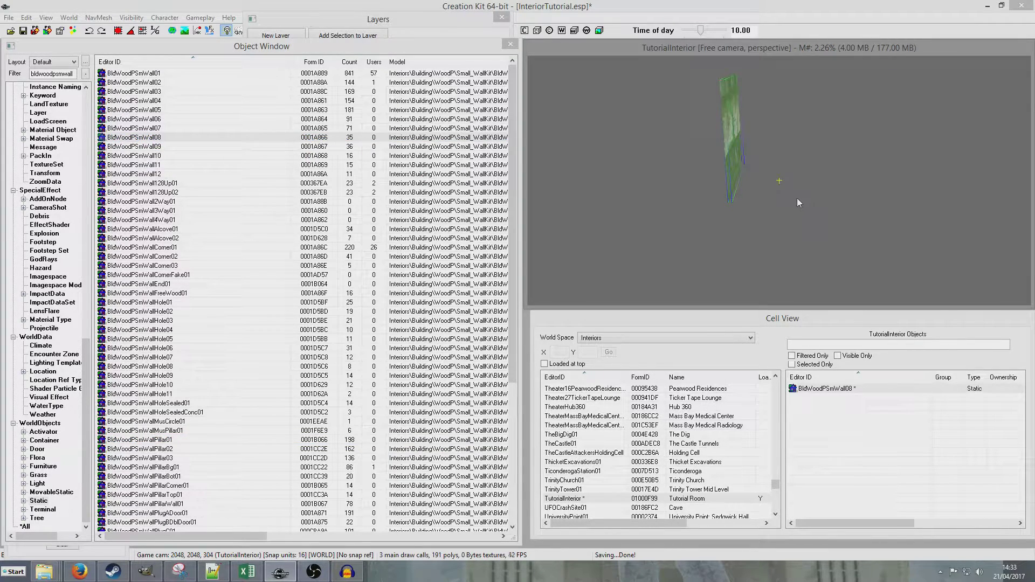
Select the placed BldWoodPSmWall08 wall and examine it face-on in the render view.
left_click(716, 208)
left_click(724, 155)
middle_click_drag(930, 178, 839, 173, "shift")
scroll(840, 174, "up", 5)
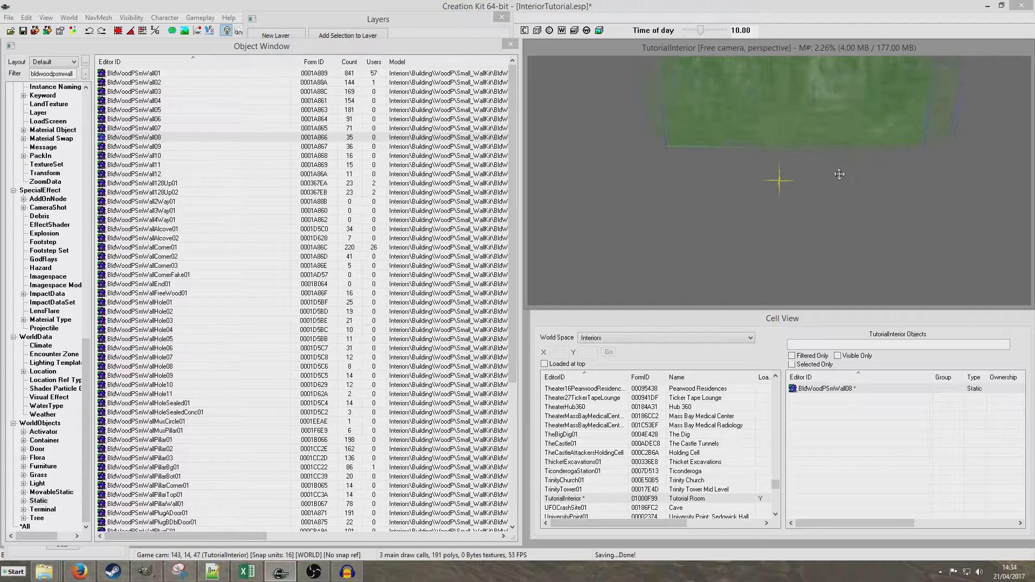
scroll(839, 174, "down", 4)
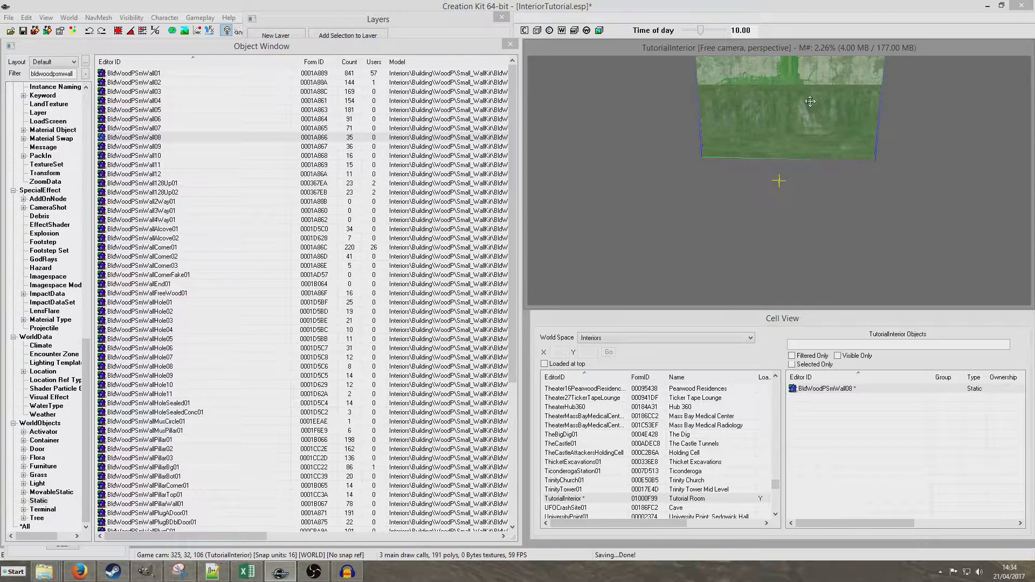
middle_click_drag(811, 102, 794, 158)
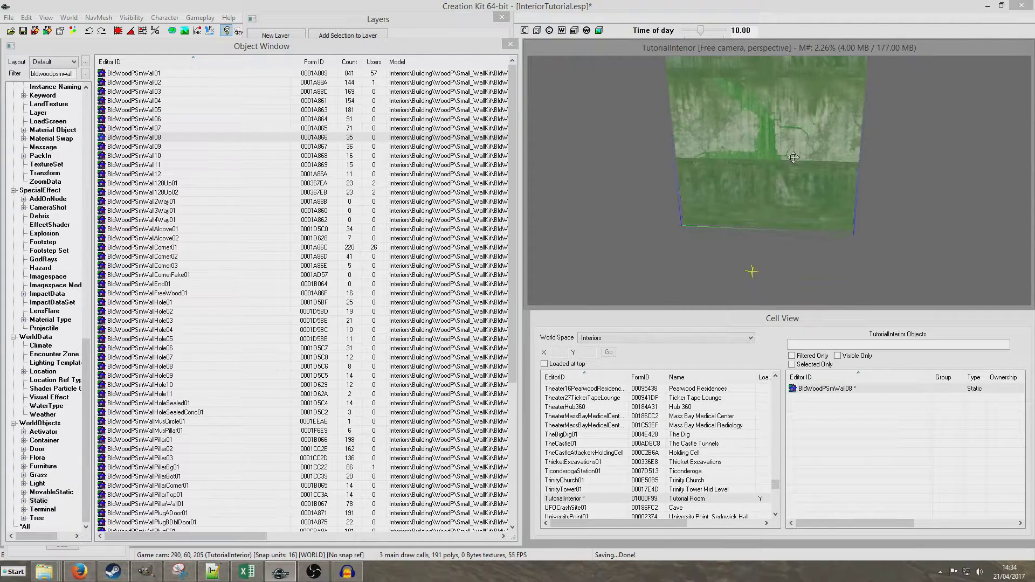
Turn on grid snapping and angle snapping, and move the BldWoodPSmWall08 wall a short distance with snapping active.
scroll(794, 158, "down", 4)
scroll(792, 166, "up", 3)
left_click(142, 4)
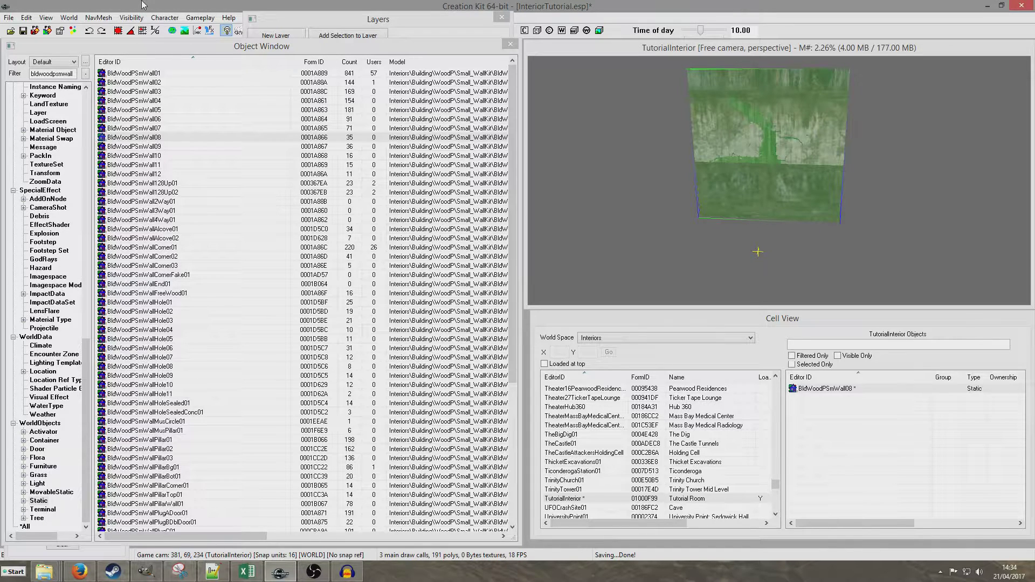
left_click(118, 30)
left_click(131, 31)
mouse_move(773, 194)
left_mouse_down()
mouse_move(816, 196)
mouse_move(751, 193)
mouse_move(801, 208)
mouse_move(809, 182)
mouse_move(809, 194)
left_mouse_up()
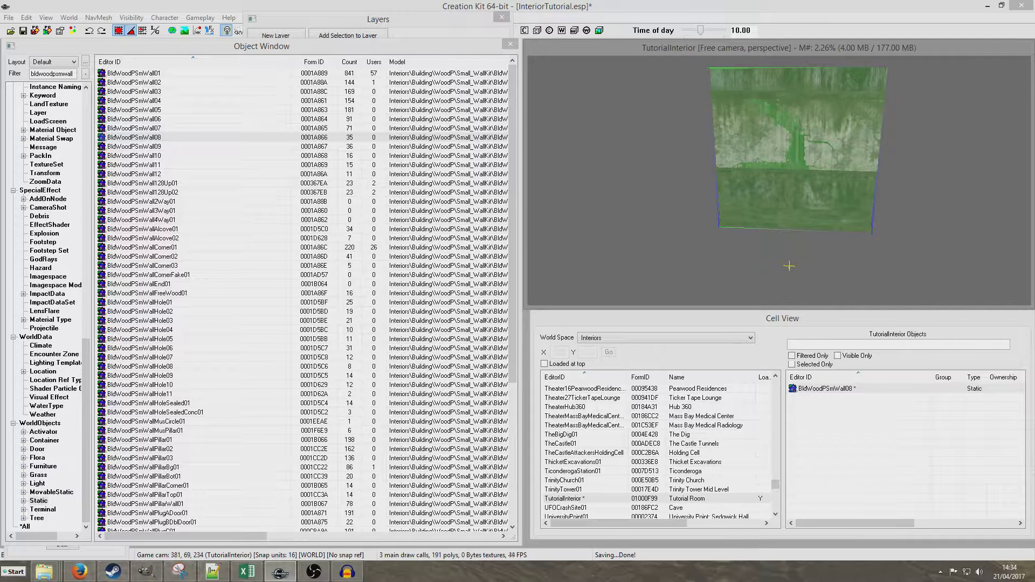
mouse_move(808, 194)
right_mouse_down()
mouse_move(906, 194)
mouse_move(809, 194)
right_mouse_up()
Review the grid and angle snap settings in the render window's Movement preferences, and close the preferences unchanged.
right_click(646, 153)
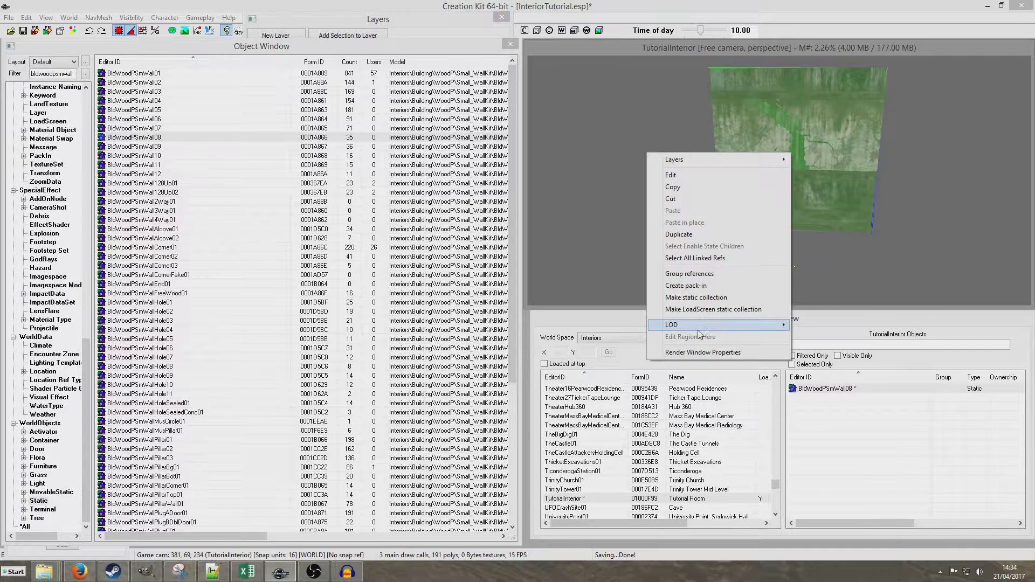
left_click(711, 353)
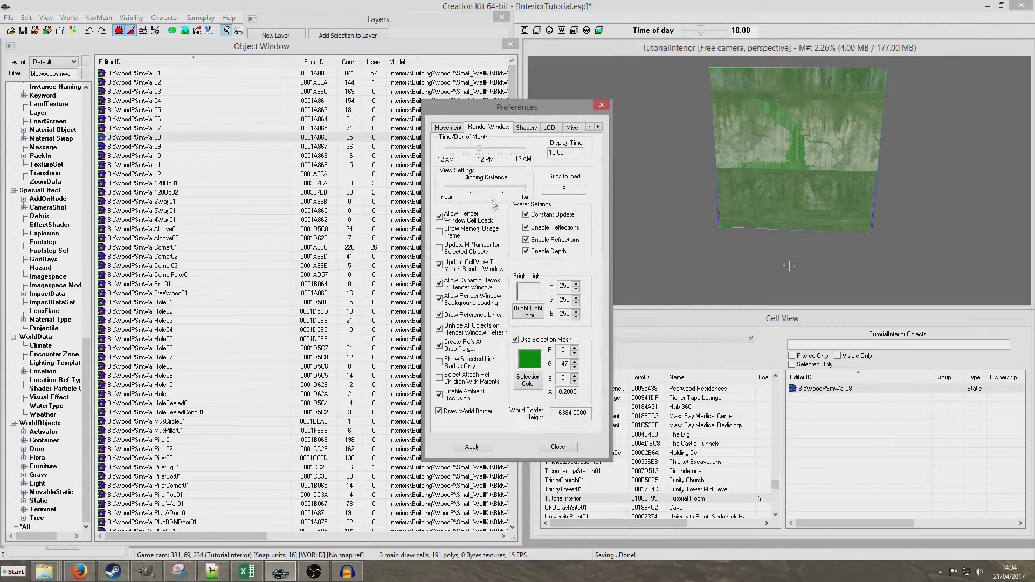
left_click(448, 128)
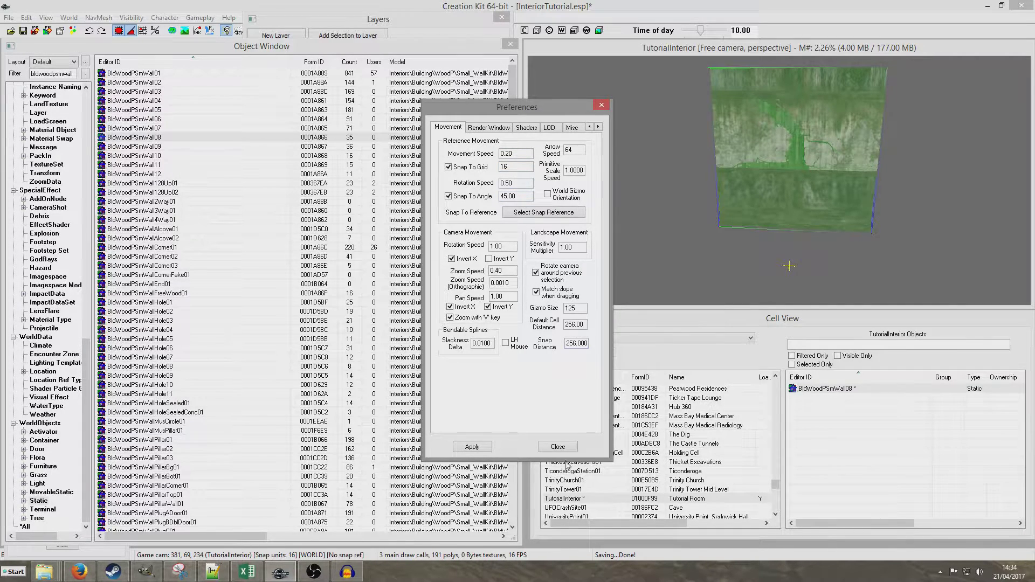
left_click(558, 447)
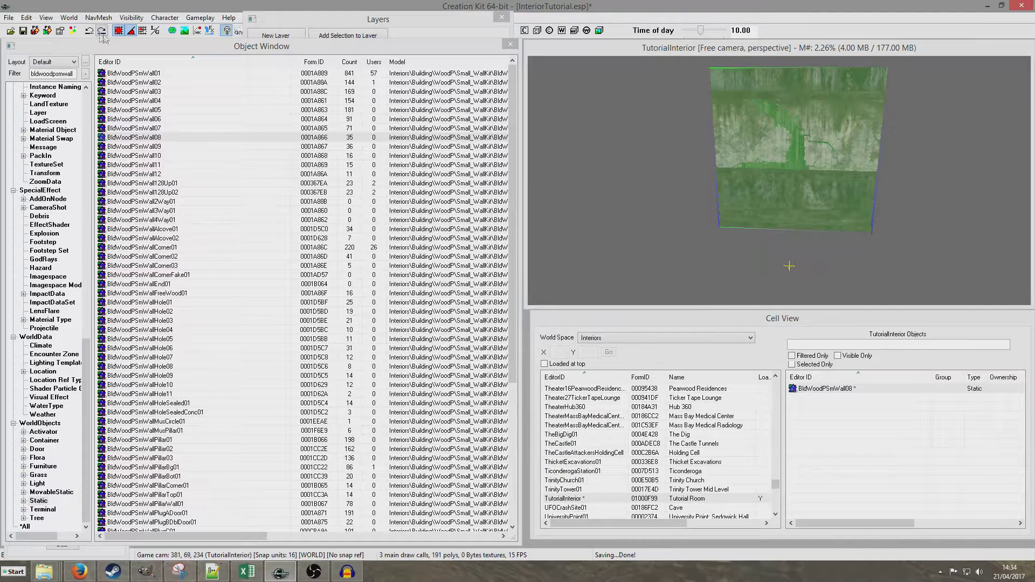
left_click(118, 31)
Place a second BldWoodPSmWall08 wall in the cell, beside the first one.
scroll(804, 168, "down", 5)
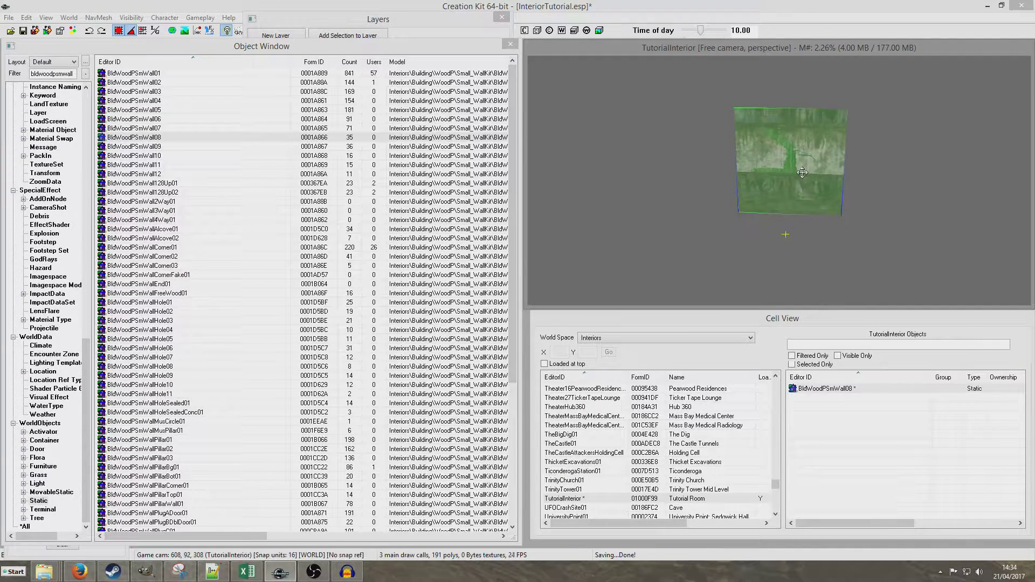
left_click_drag(146, 140, 160, 145)
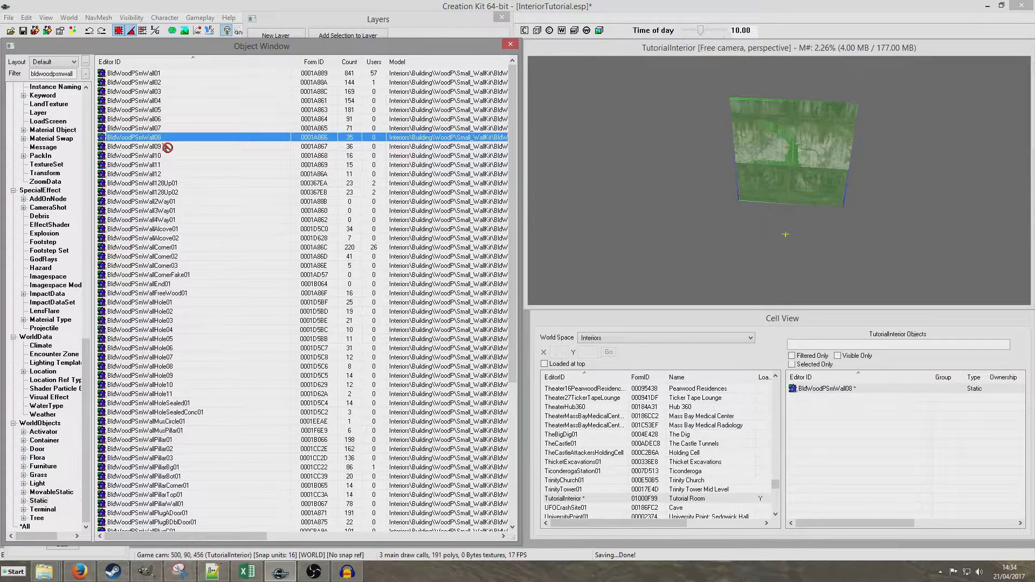
left_click_drag(840, 232, 860, 246)
left_click_drag(843, 144, 885, 116)
middle_click_drag(886, 117, 805, 138)
scroll(804, 139, "up", 2)
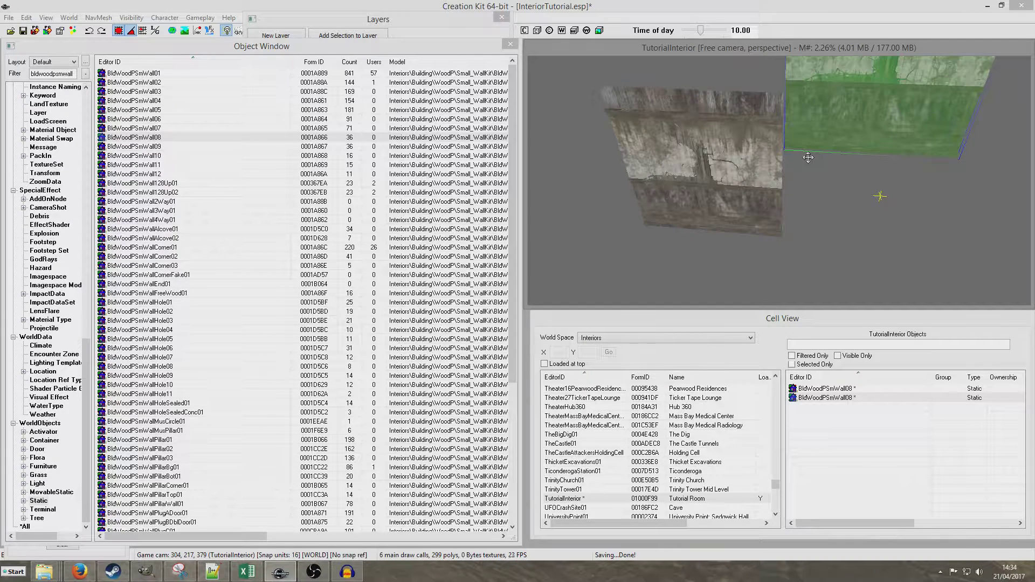
Lower the second BldWoodPSmWall08 wall along the Z axis toward the level of the first wall.
left_click(747, 180)
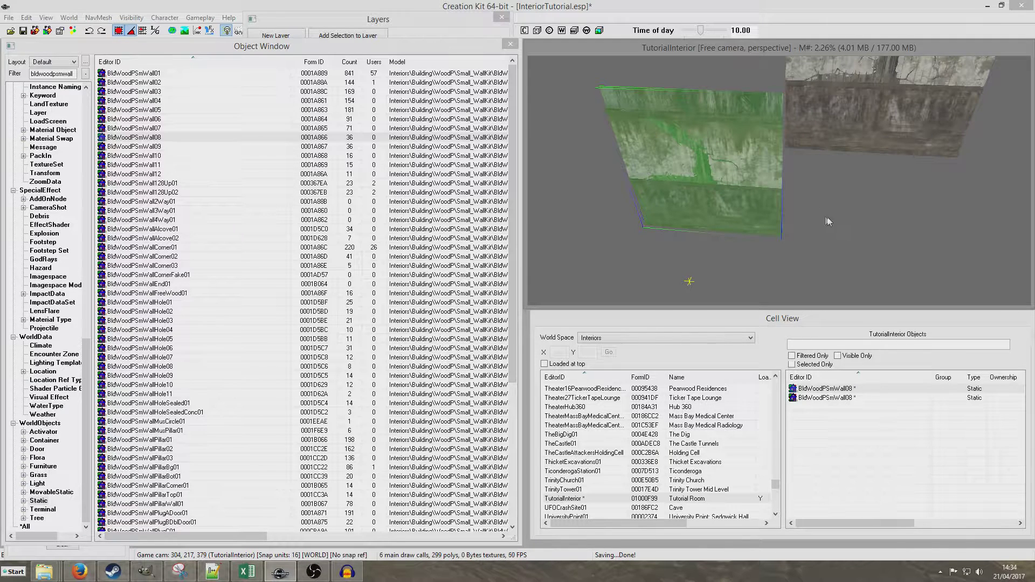
middle_click_drag(827, 218, 751, 186, "shift")
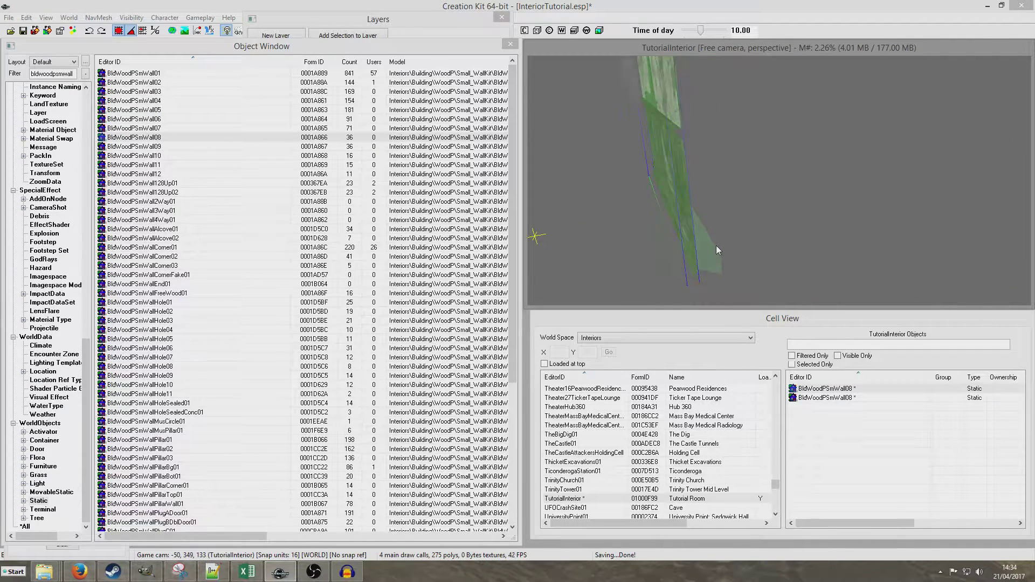
middle_click_drag(716, 245, 748, 213, "shift")
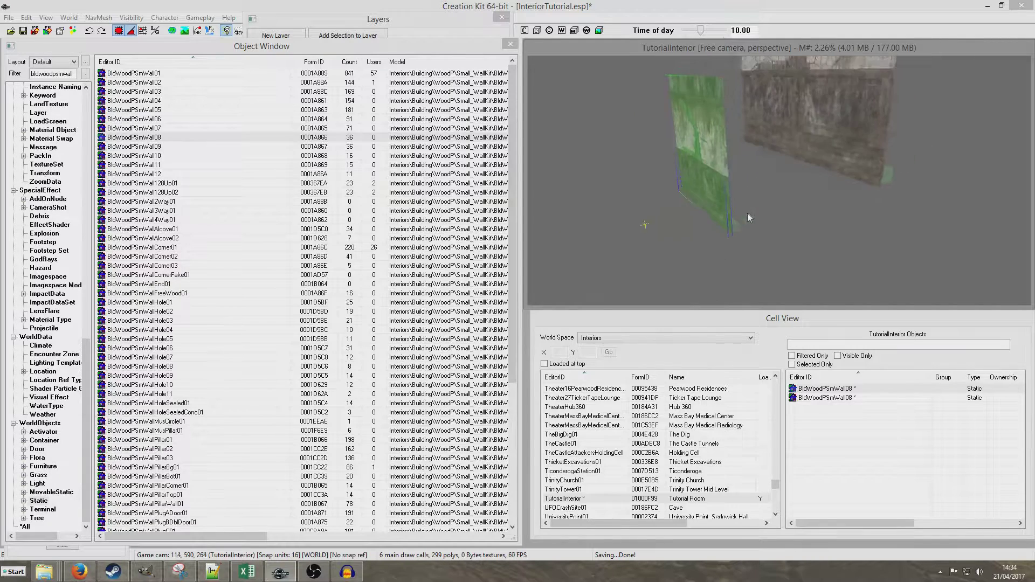
left_click(793, 134)
left_click_drag(793, 135, 788, 231)
key("z")
middle_click_drag(763, 216, 792, 215, "shift")
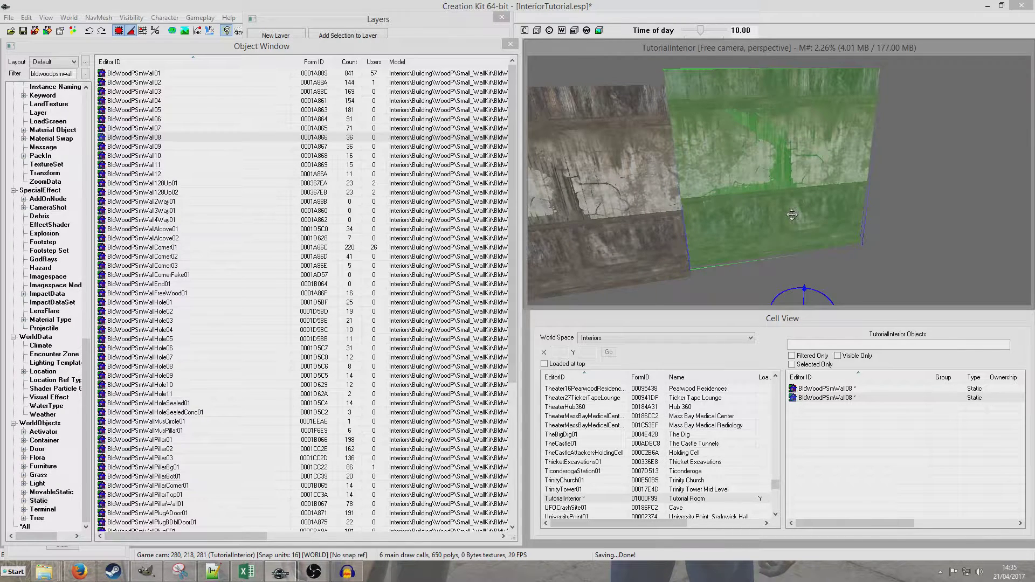
Line up the second BldWoodPSmWall08 wall flush with the first so they form one continuous wall.
mouse_move(792, 214)
left_mouse_down()
mouse_move(793, 227)
mouse_move(793, 159)
mouse_move(792, 229)
mouse_move(780, 202)
mouse_move(783, 210)
left_mouse_up()
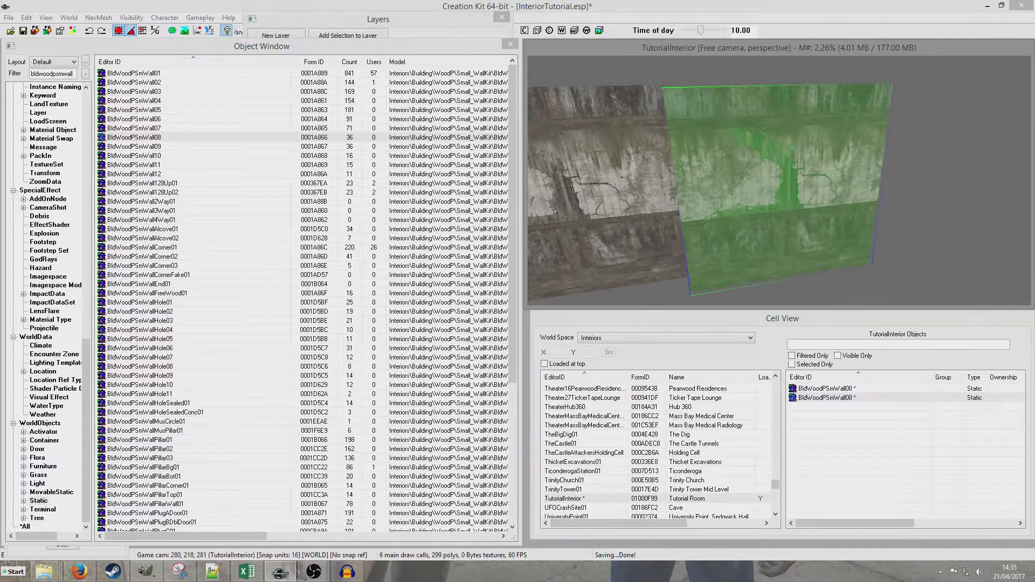
mouse_move(778, 185)
left_mouse_down()
mouse_move(772, 176)
mouse_move(857, 175)
mouse_move(772, 175)
left_mouse_up()
middle_click_drag(781, 186, 775, 225, "shift")
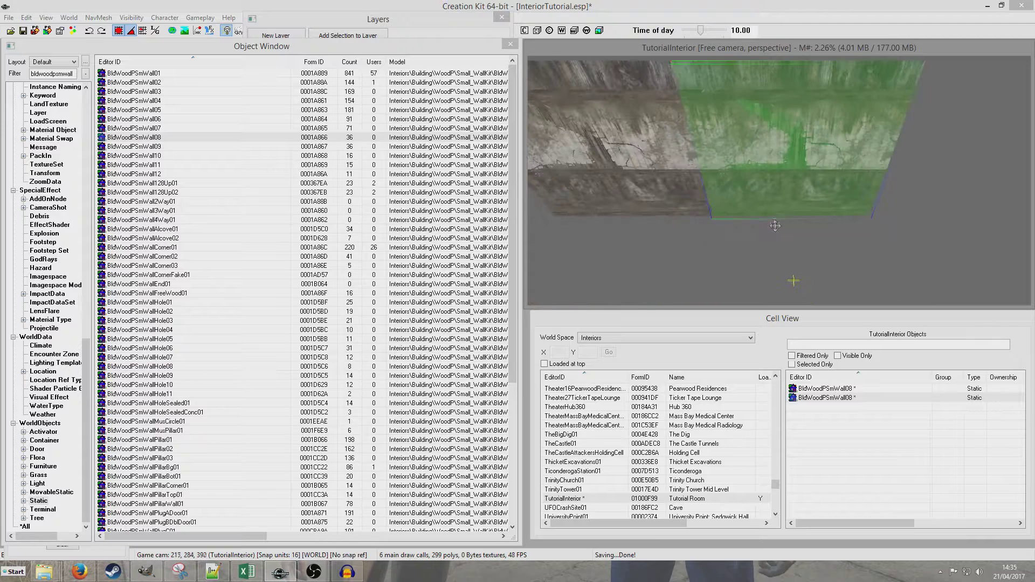
left_click_drag(775, 225, 852, 186)
mouse_move(839, 124)
left_mouse_down()
mouse_move(793, 186)
mouse_move(771, 185)
left_mouse_up()
left_click(603, 172)
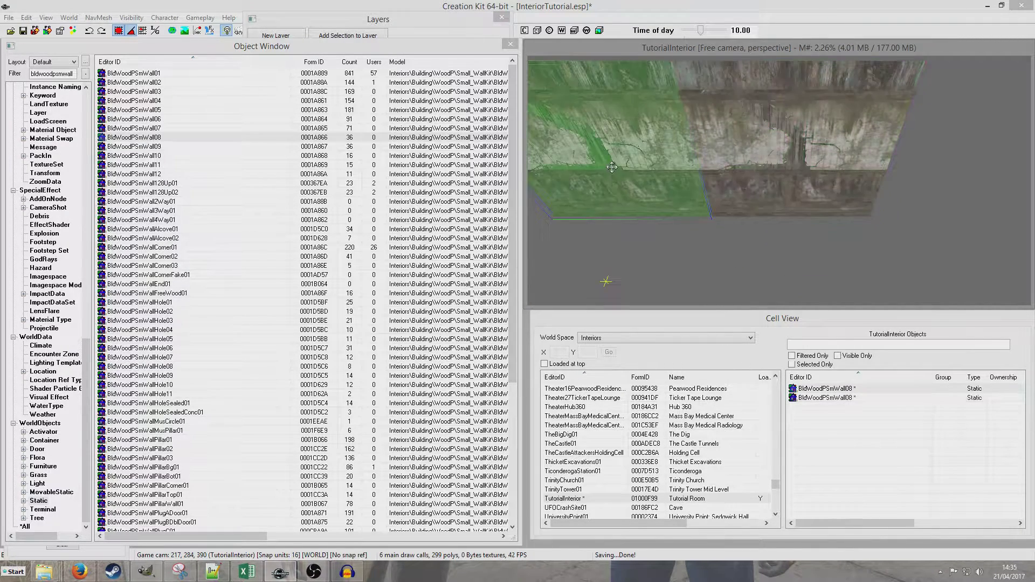
Place a BldWoodPSmWall09 wall in the cell next to the two aligned walls.
scroll(603, 171, "down", 4)
left_click_drag(146, 146, 444, 190)
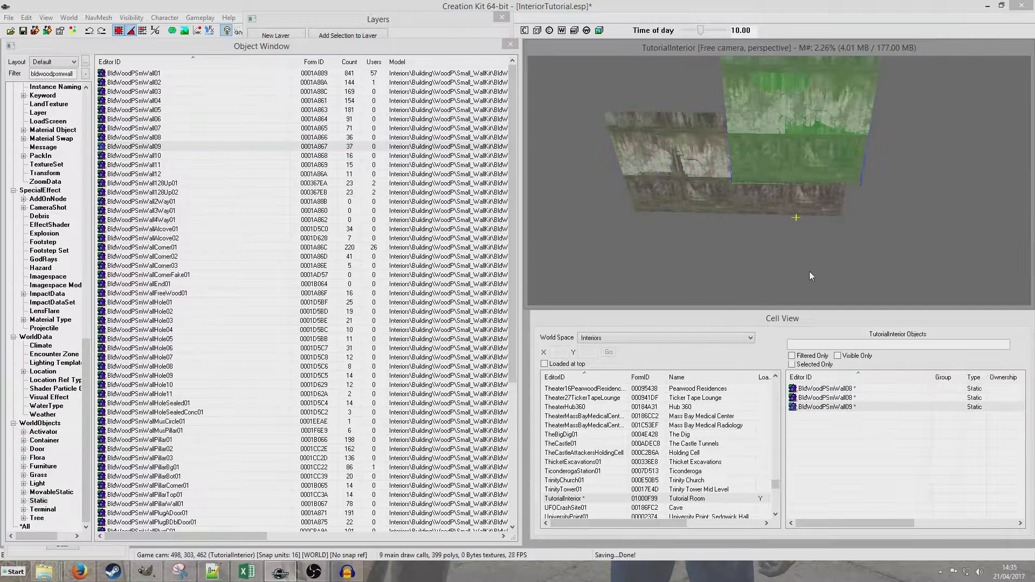
middle_click_drag(755, 194, 743, 120)
scroll(744, 119, "up", 4)
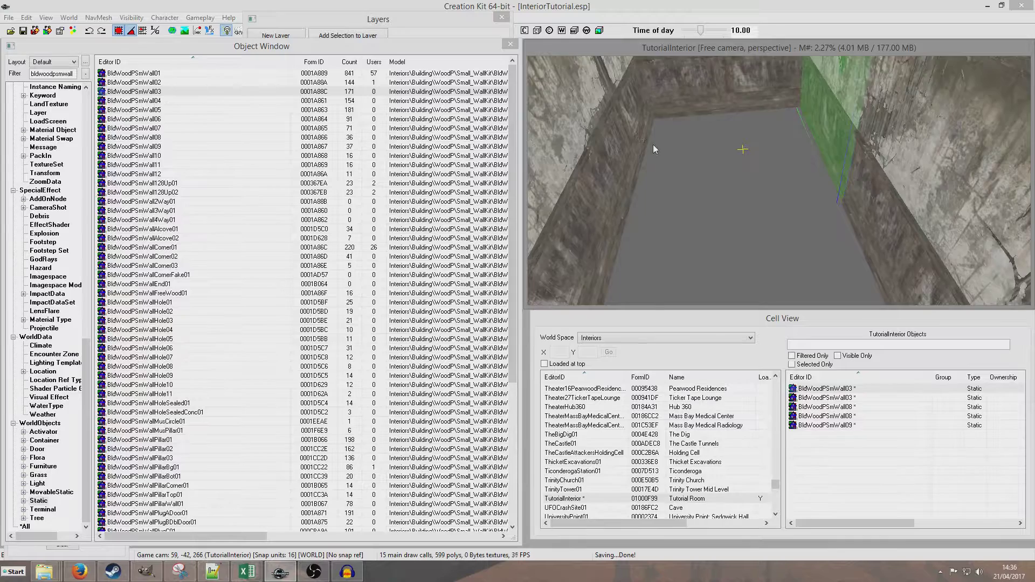
Filter the static objects by "bldwoodpsmfl" and place a BldWoodPSmFlrCeil01 piece between the room's walls.
scroll(654, 148, "down", 2)
left_click(74, 72)
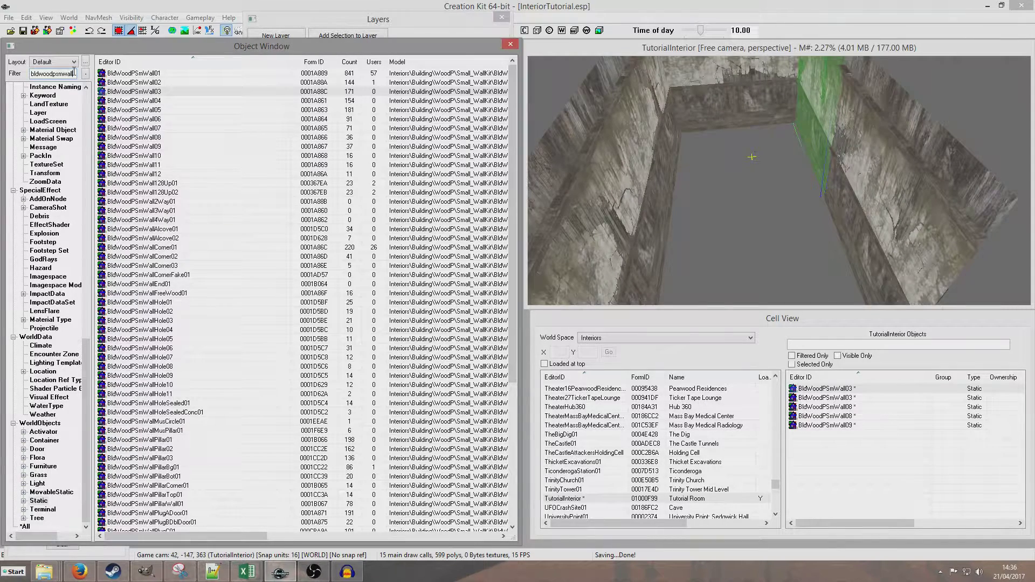
type("fl")
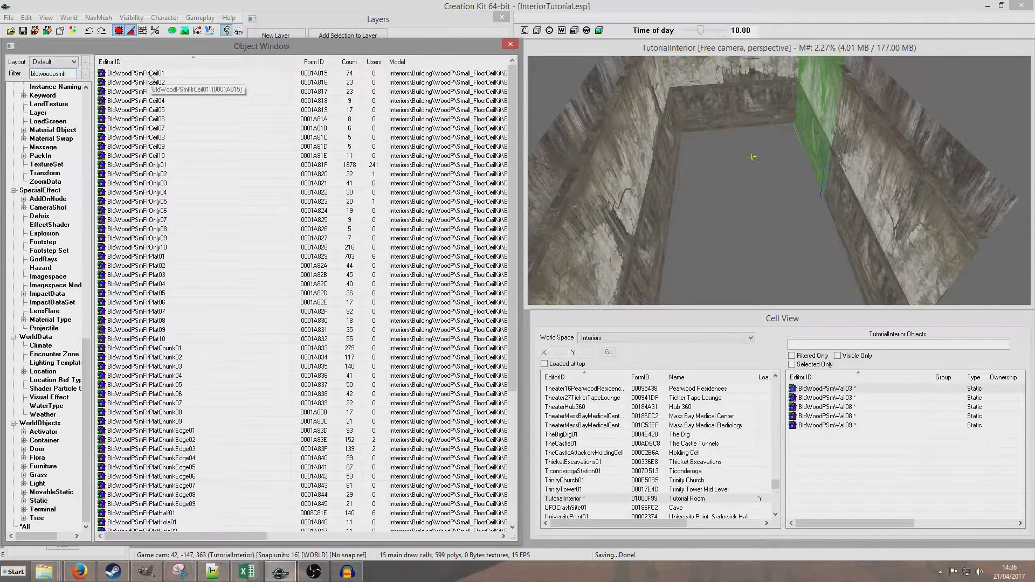
left_click(127, 75)
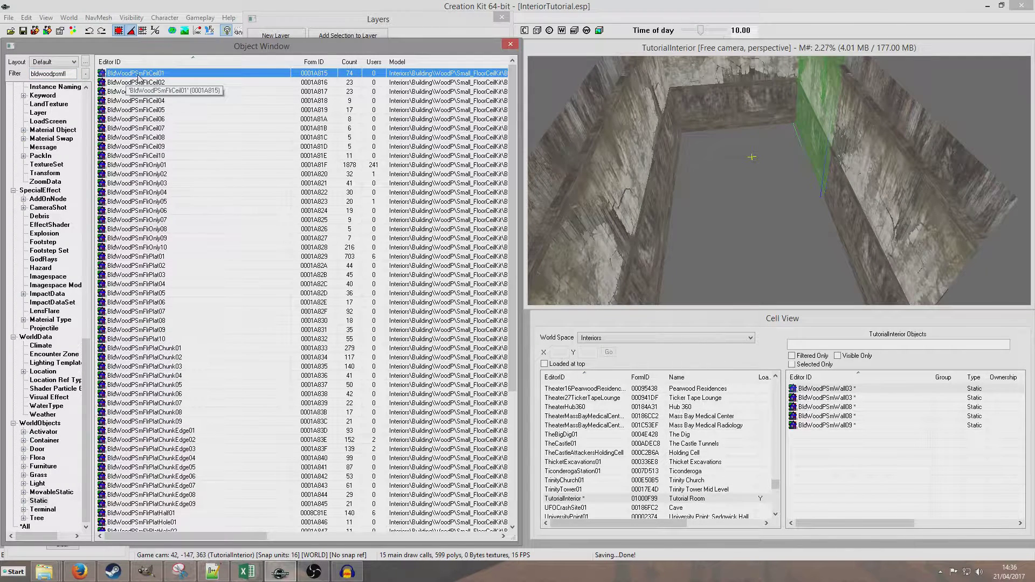
left_click_drag(128, 75, 433, 131)
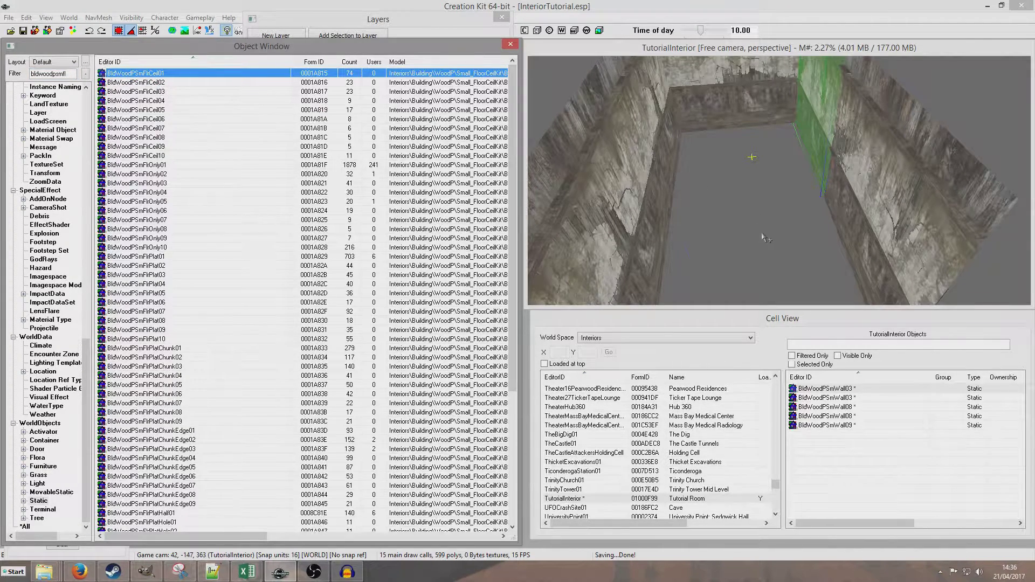
left_click_drag(764, 237, 764, 238)
scroll(763, 226, "up", 5)
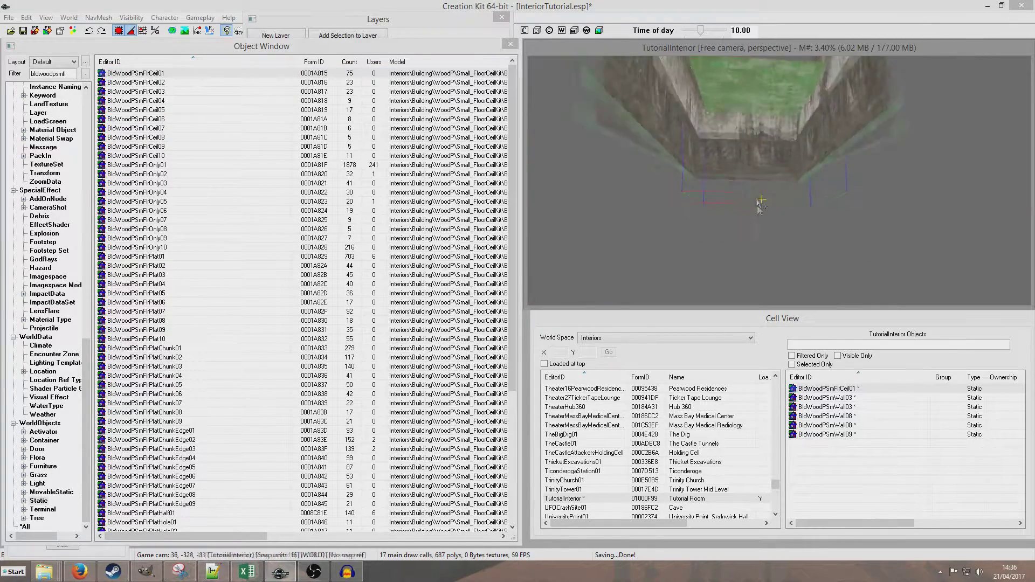
Adjust the BldWoodPSmFlrCeil01 piece along the Z axis and fit it as a floor at the base of the walls.
middle_click_drag(758, 205, 758, 235, "shift")
key("z")
left_click_drag(755, 235, 746, 154)
middle_click_drag(746, 154, 758, 186)
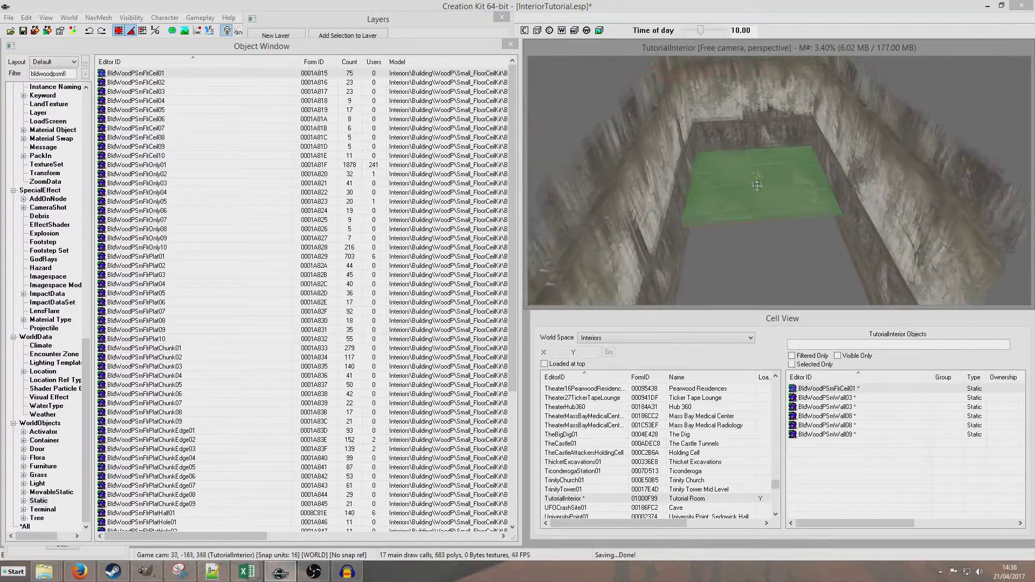
scroll(758, 185, "up", 3)
key("z")
left_click_drag(760, 201, 756, 231)
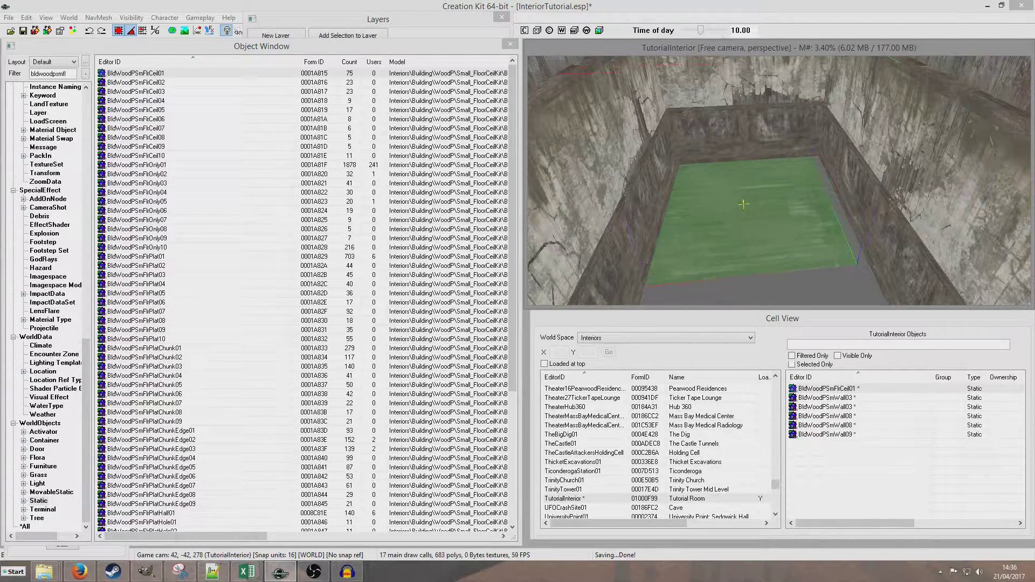
middle_click_drag(757, 194, 400, 117, "shift")
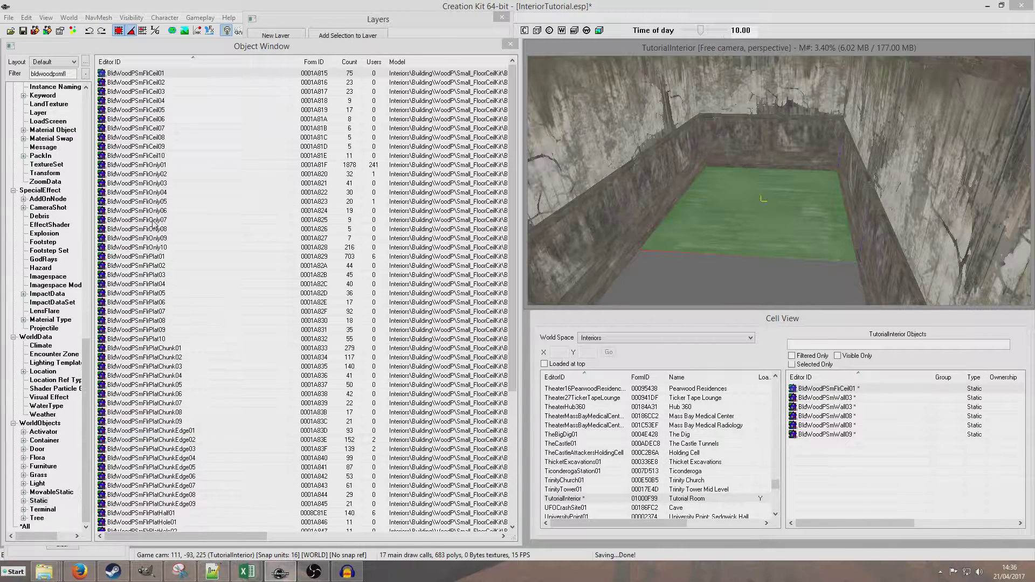
Duplicate the BldWoodPSmFlrCeil01 floor piece and move the copy along the Y axis to cover the other half of the room.
left_click(75, 74)
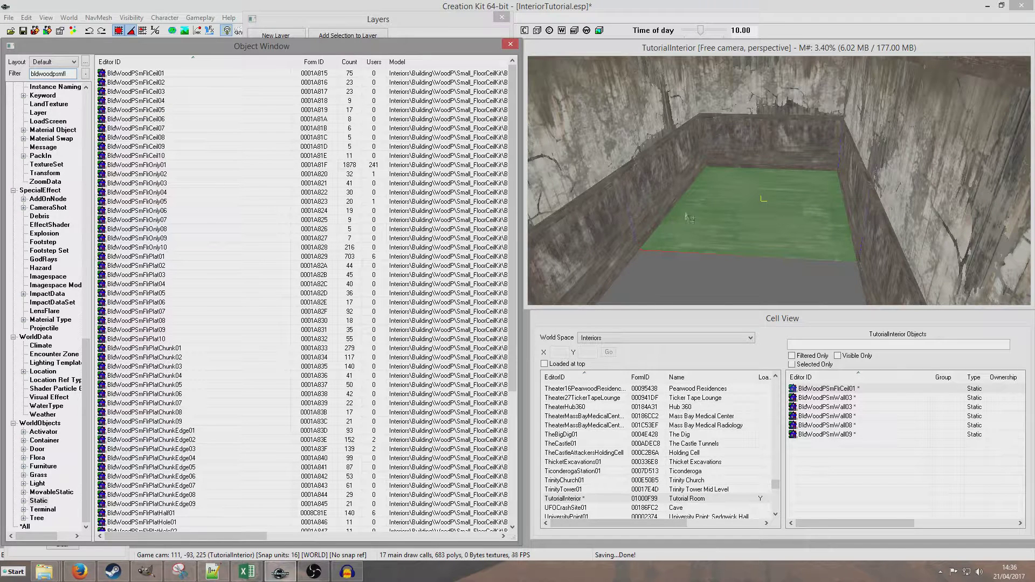
left_click(730, 229)
scroll(730, 229, "down", 3)
middle_click_drag(730, 230, 754, 210, "shift")
key("ctrl+d")
key("x")
key("y")
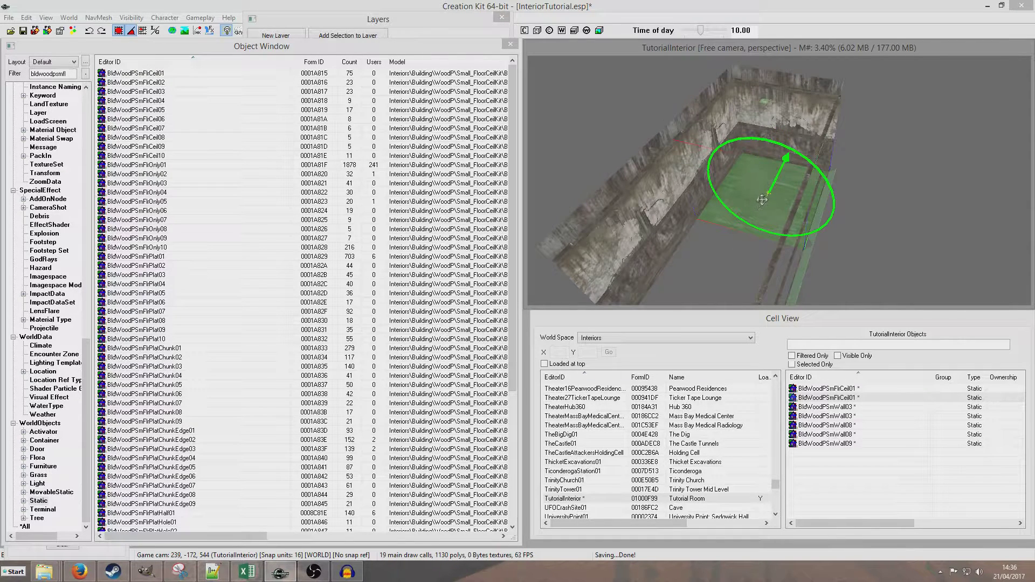
left_click_drag(763, 198, 721, 289)
scroll(872, 157, "down", 3)
middle_click_drag(875, 162, 821, 133)
Try the X, Z and Y axis constraints on the duplicated floor piece, moving it out along Y and back into place.
key("x")
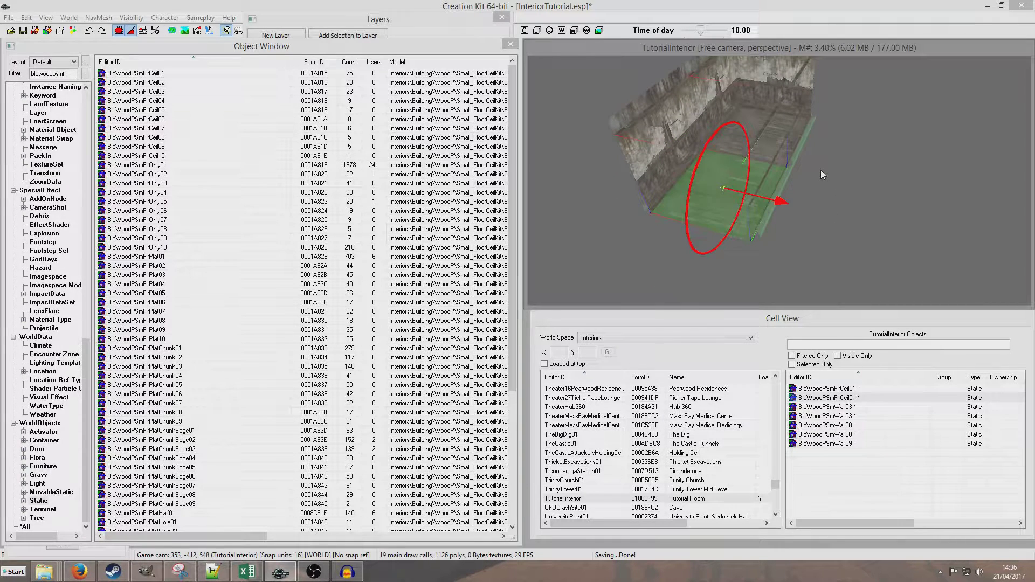
key("z")
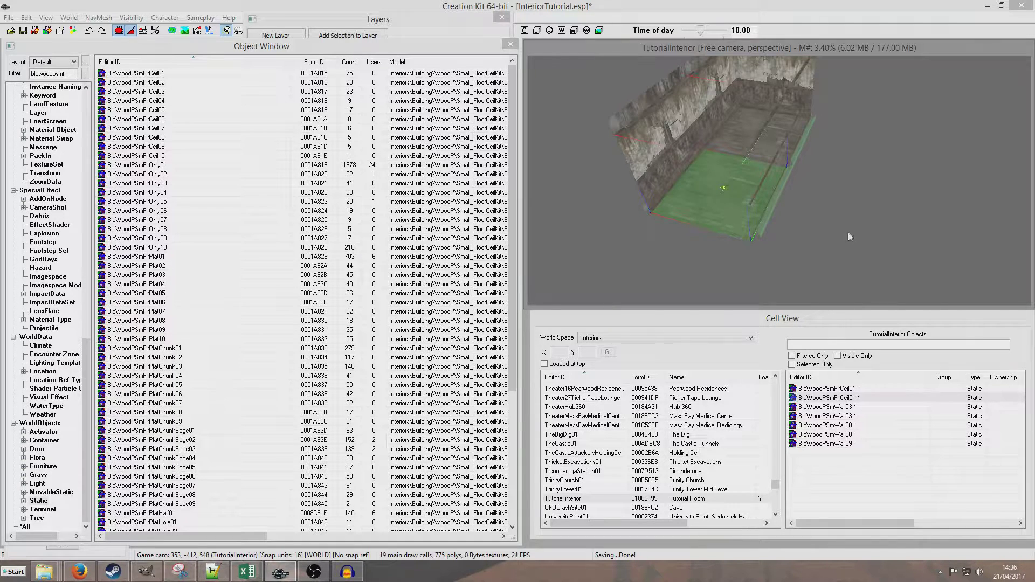
key("y")
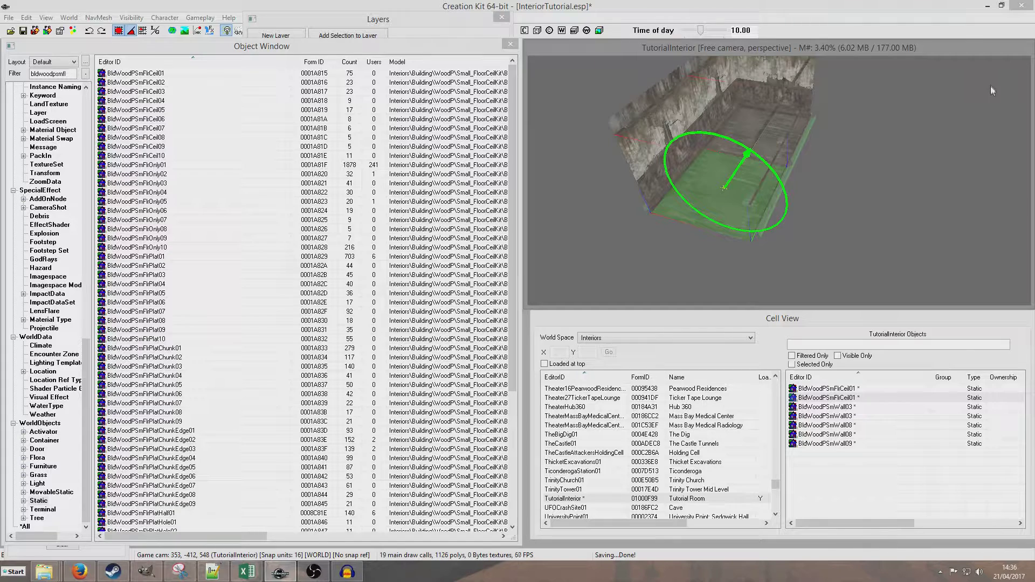
left_click_drag(991, 86, 968, 82)
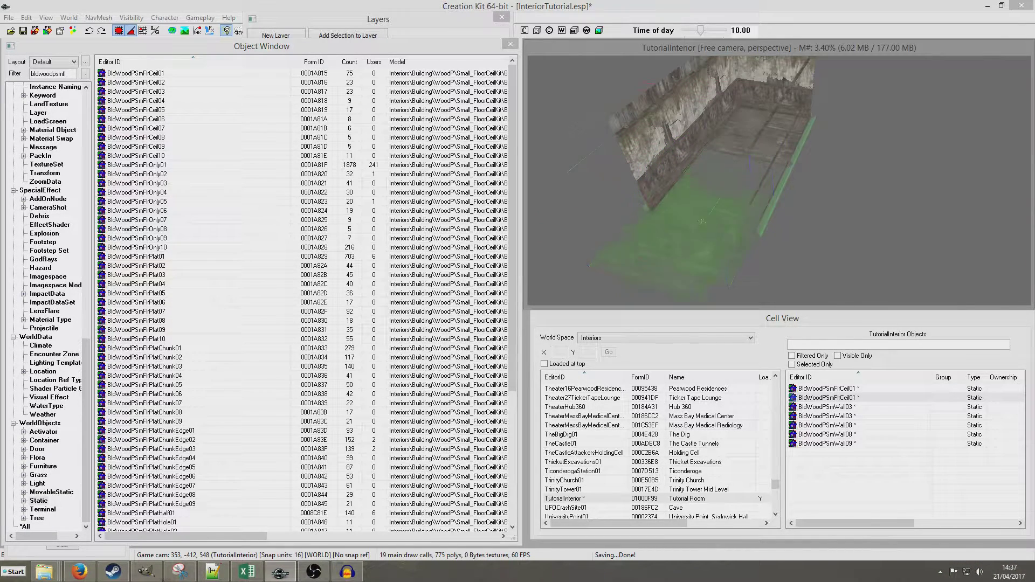
left_click_drag(702, 221, 711, 218)
Filter the static objects by "bldwoodpsmwall" and find the ScktA wall pieces in the results.
scroll(799, 210, "up", 3)
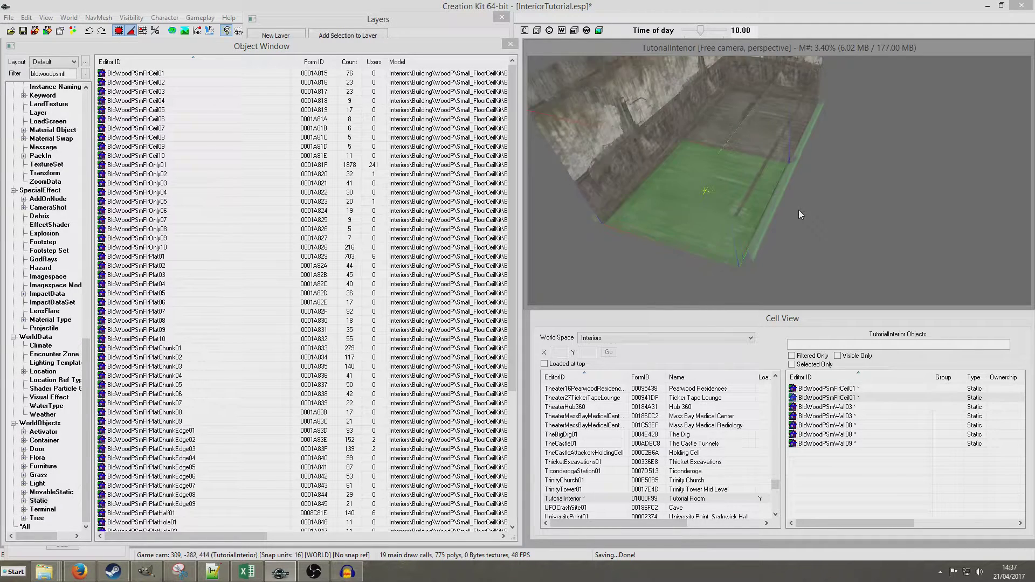
scroll(799, 211, "down", 3)
scroll(799, 210, "up", 3)
middle_click_drag(799, 210, 546, 187, "shift")
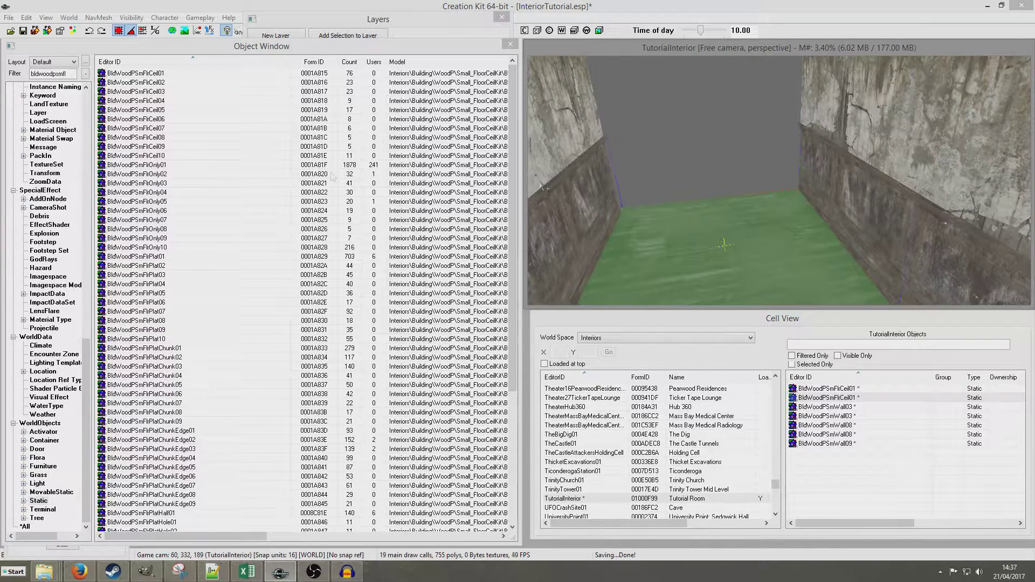
left_click(71, 75)
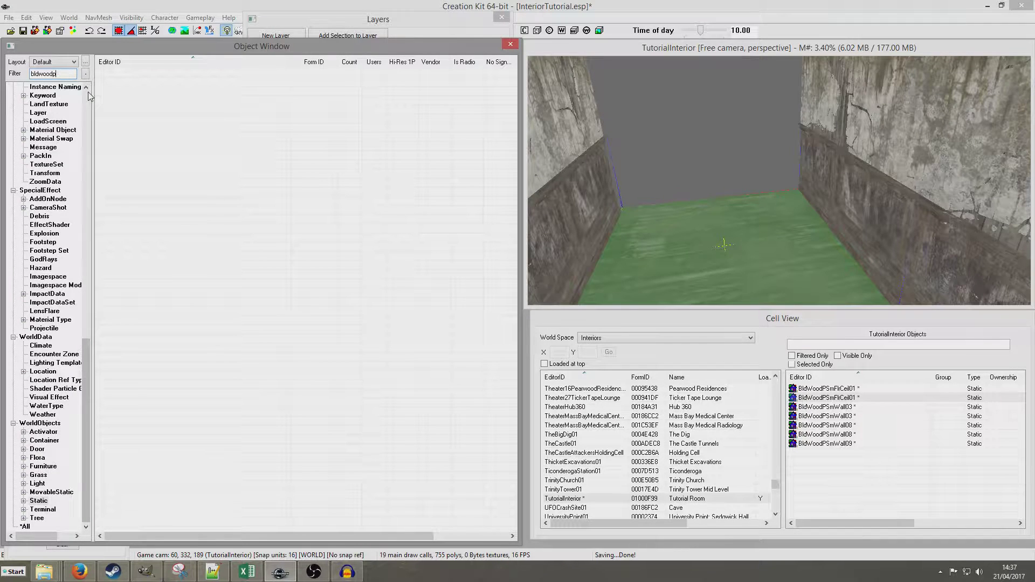
key("BackSpace")
key("BackSpace")
type("smwall")
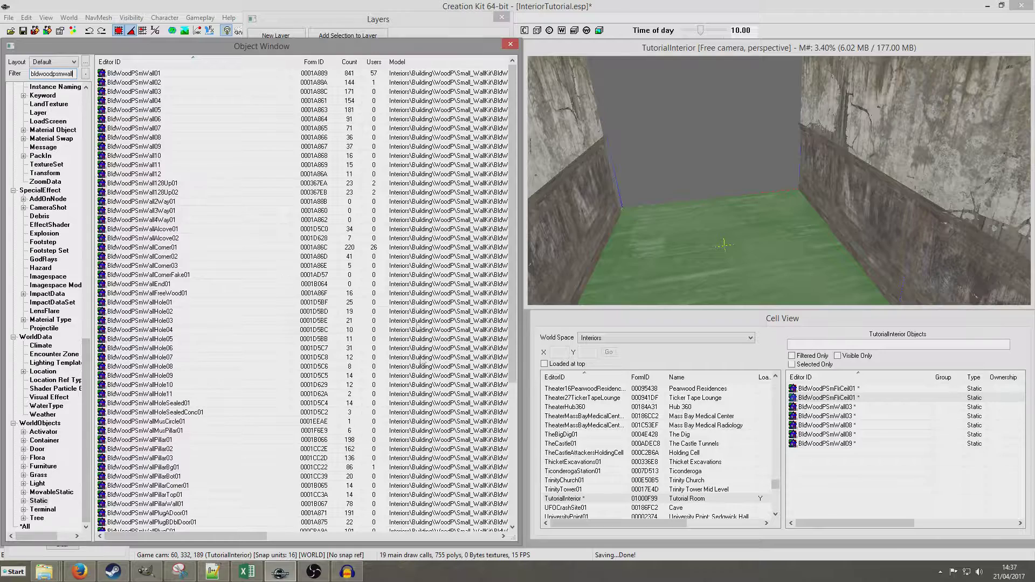
left_click_drag(510, 360, 510, 439)
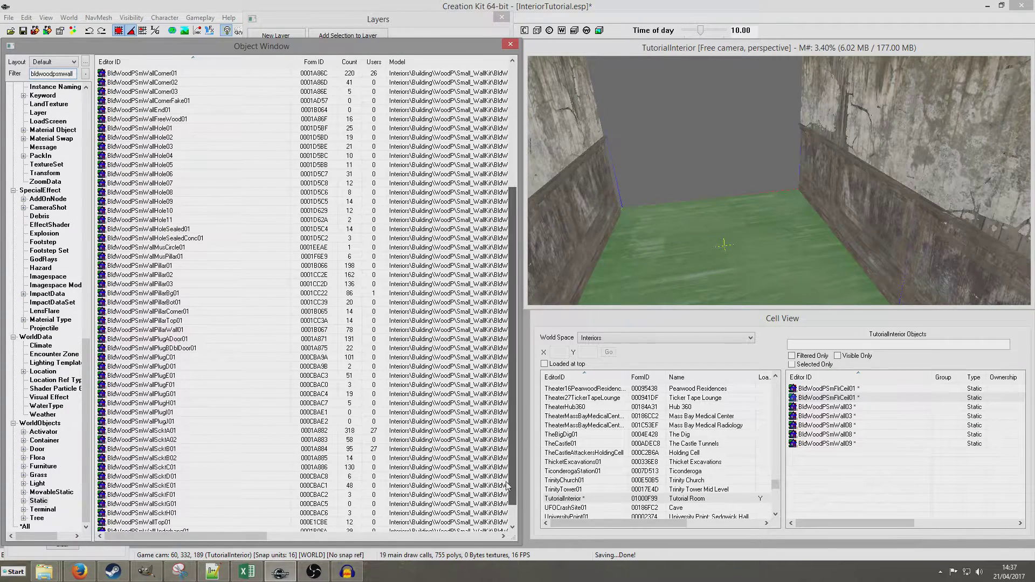
scroll(511, 443, "down", 3)
Preview the BldWoodPSmWallScktA01 wall piece to check its doorway opening, and close the preview.
left_click(153, 405)
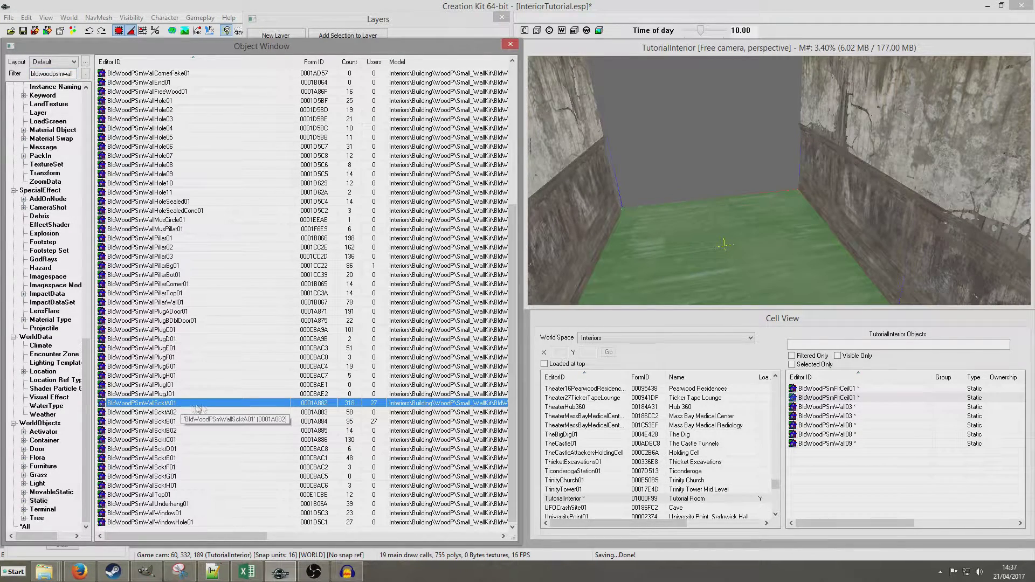
right_click(189, 408)
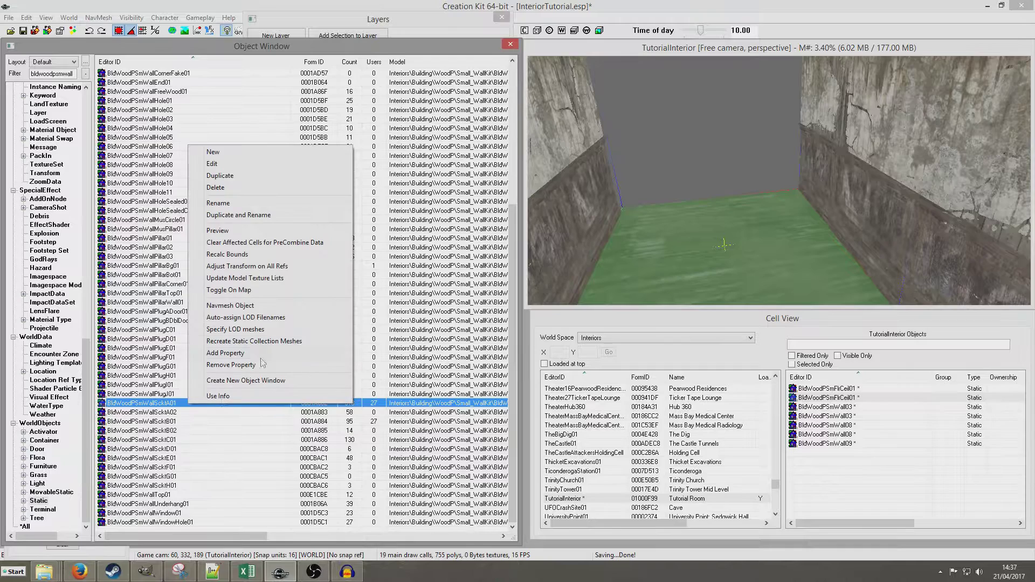
left_click(242, 231)
mouse_move(671, 202)
left_mouse_down()
mouse_move(726, 190)
mouse_move(661, 204)
left_mouse_up()
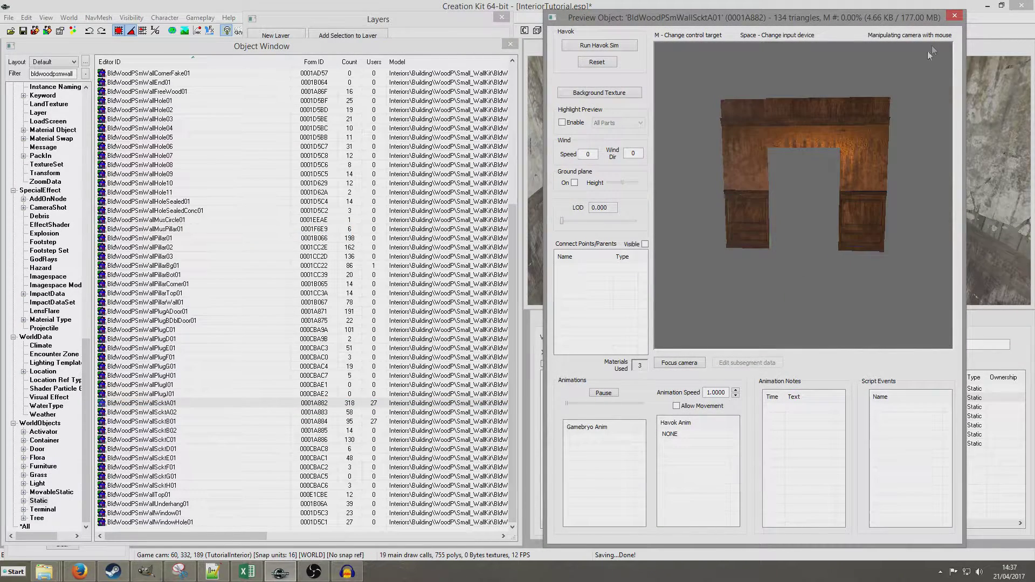
left_click(955, 18)
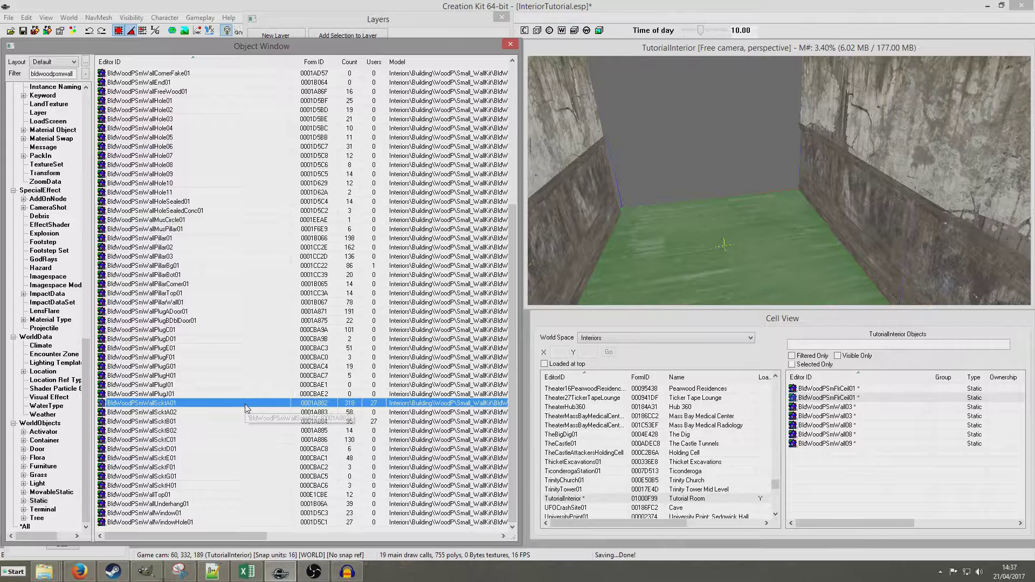
Place a BldWoodPSmWallScktA01 piece in the cell, rotate it to face the room and fit it across the open end.
left_click_drag(717, 269, 718, 271)
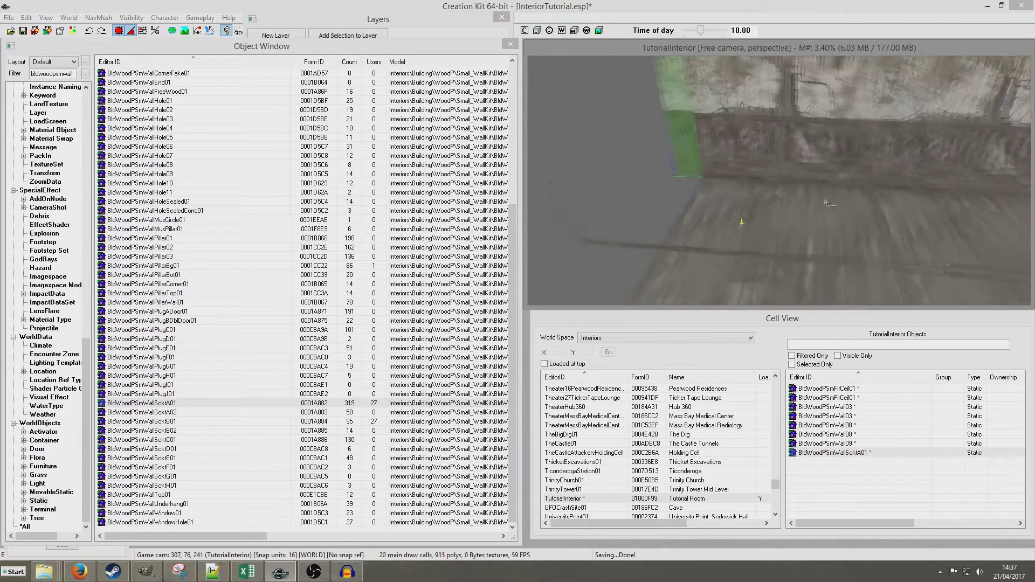
left_click_drag(619, 172, 610, 180)
right_click_drag(610, 180, 631, 180)
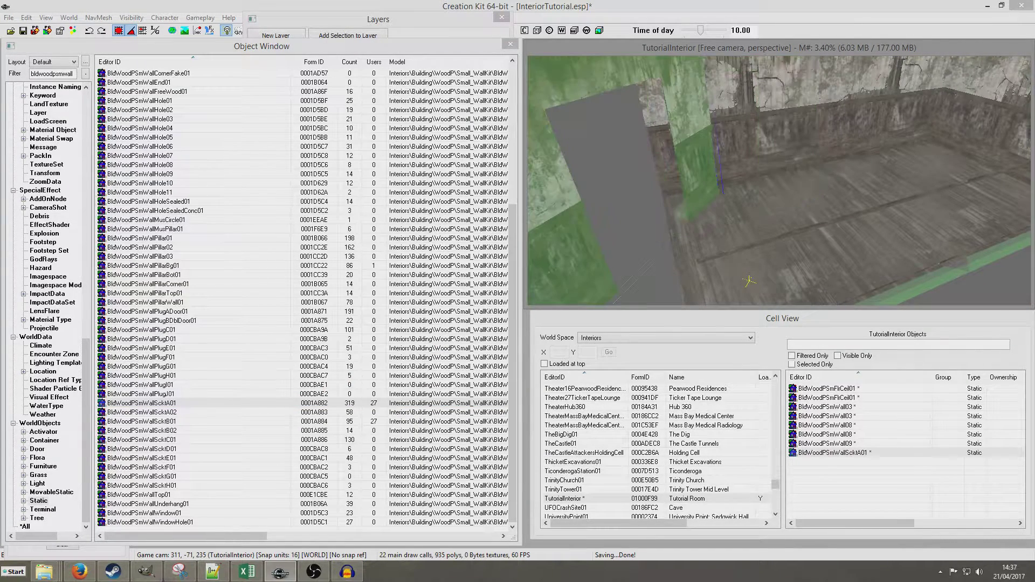
left_click_drag(610, 180, 599, 232)
middle_click_drag(598, 232, 572, 170, "shift")
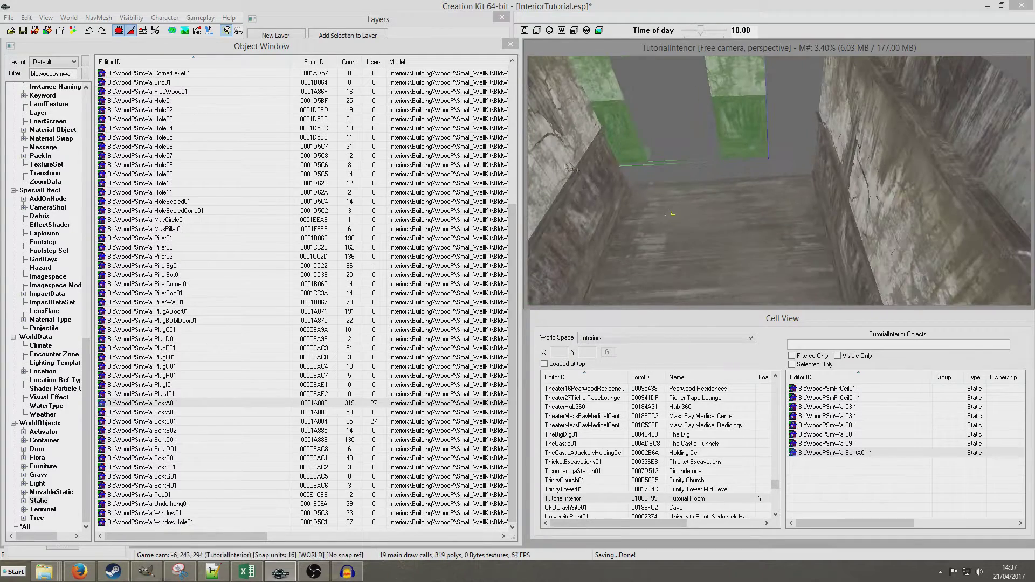
left_click_drag(726, 133, 719, 254)
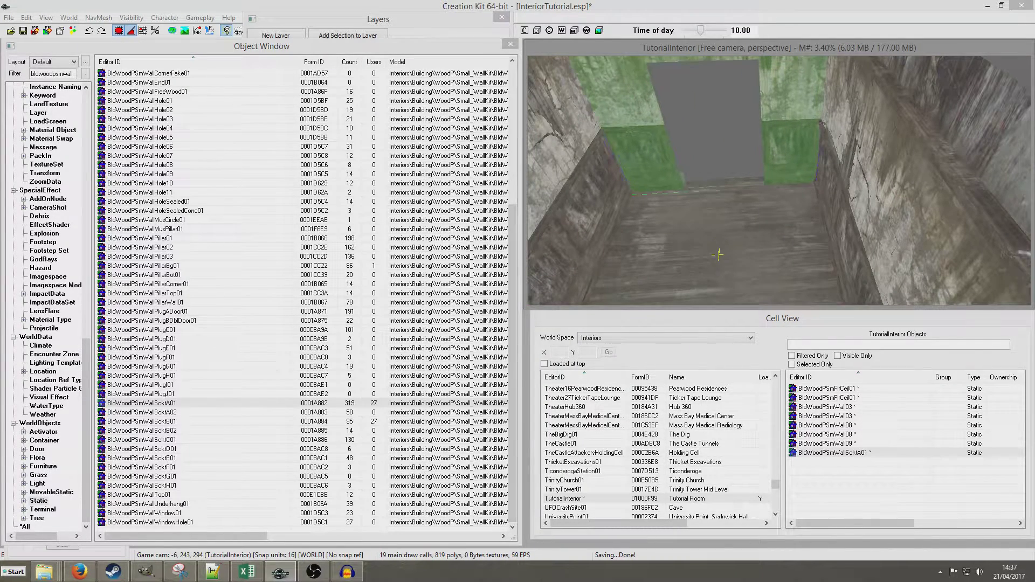
Check the doorway wall's fit around the room and save the plugin.
scroll(803, 141, "down", 4)
scroll(802, 140, "up", 5)
middle_click_drag(802, 140, 886, 170, "shift")
scroll(812, 187, "down", 4)
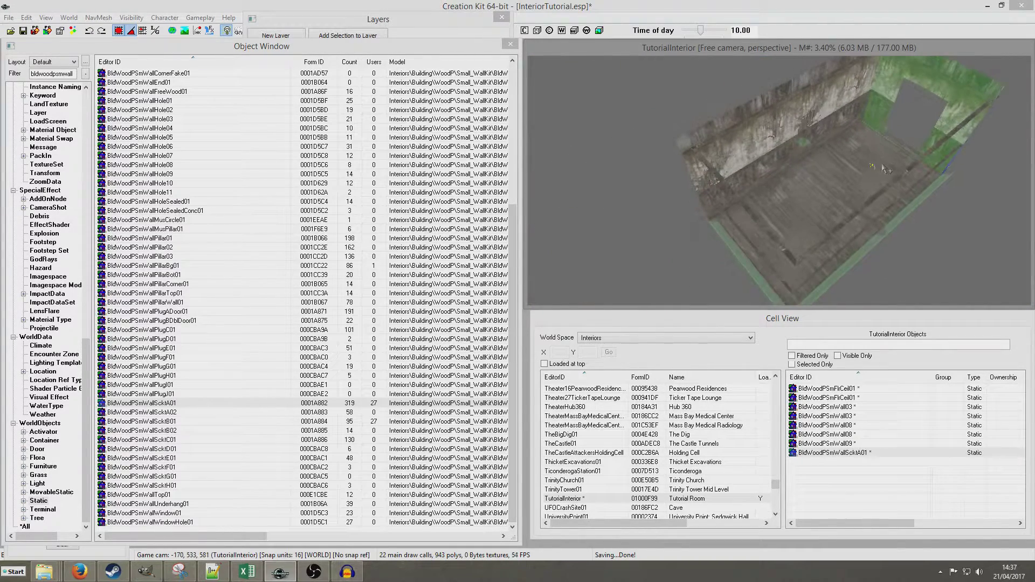
left_click(24, 30)
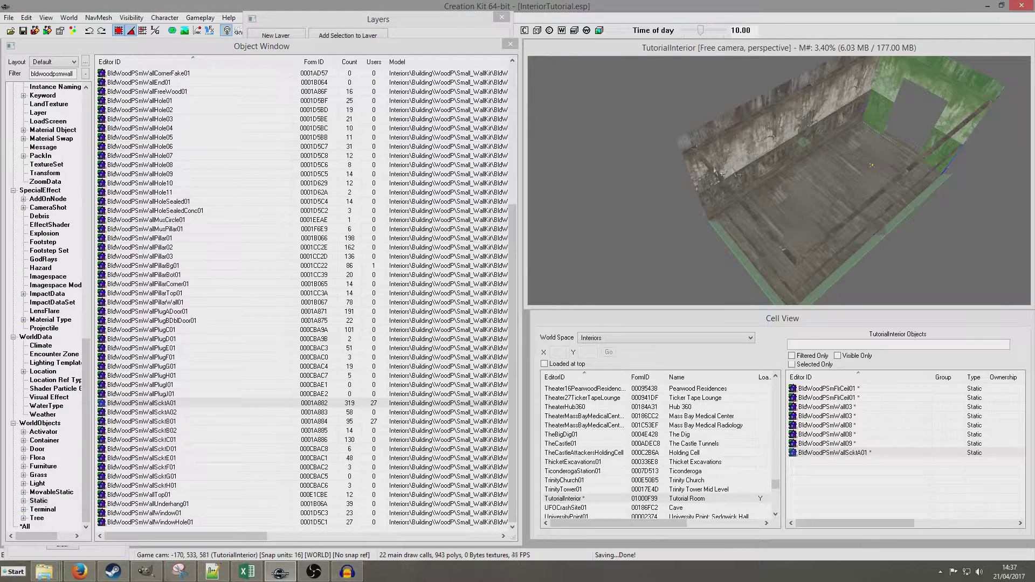
Select the floor and wall pieces one at a time and try shifting the long side wall's pieces out of line.
middle_click_drag(758, 165, 714, 169)
left_click(826, 236)
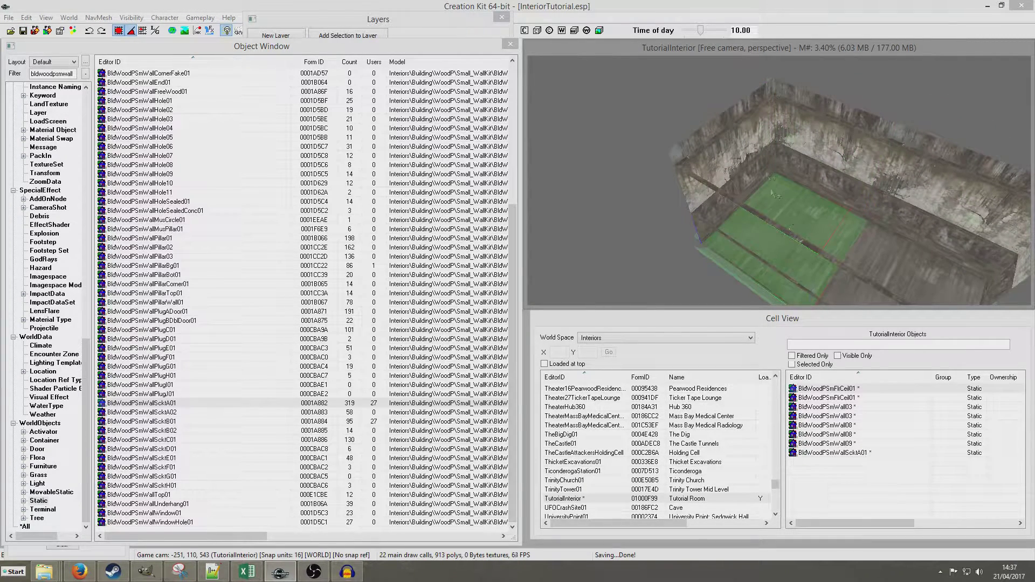
left_click(755, 141)
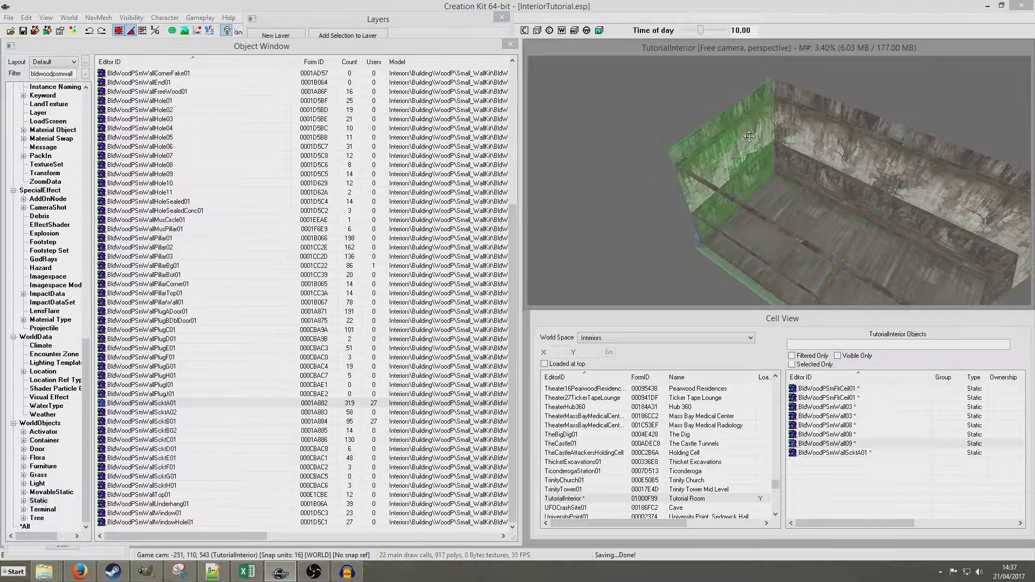
left_click(823, 166)
left_click(813, 211)
middle_click_drag(813, 211, 832, 170, "shift")
left_click(837, 176)
left_click_drag(841, 160, 797, 156)
left_click(959, 156)
left_click(921, 159)
left_click_drag(924, 147, 874, 127)
middle_click_drag(874, 126, 910, 149, "shift")
scroll(910, 149, "down", 5)
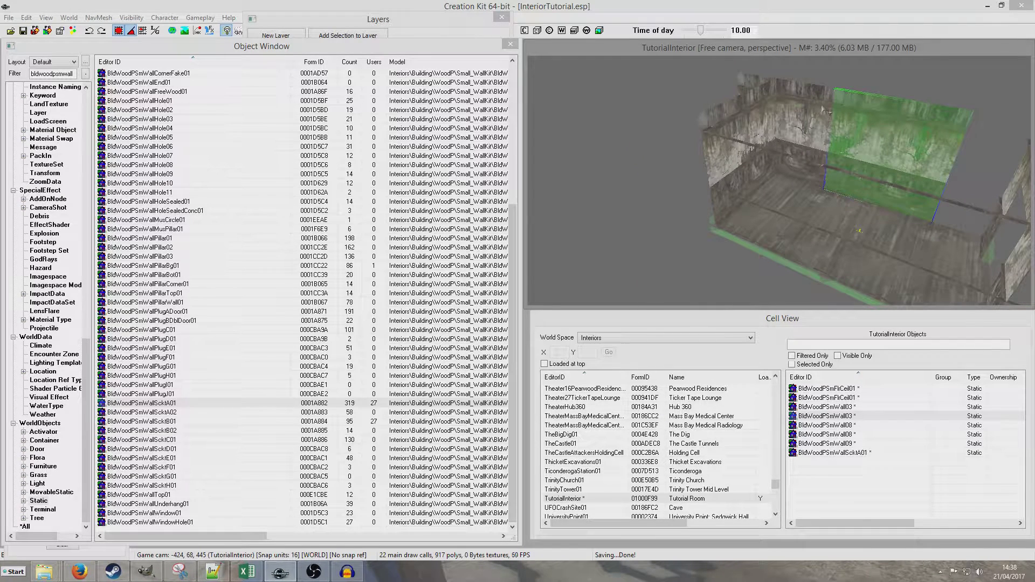
Select both BldWoodPSmWall03 pieces of the long side wall and move them together along the Y axis, flush with the room's ends.
left_click(821, 123)
middle_click_drag(821, 124, 881, 180, "shift")
left_click(927, 160, "ctrl")
key("y")
left_click_drag(760, 178, 768, 201)
scroll(772, 208, "down", 2)
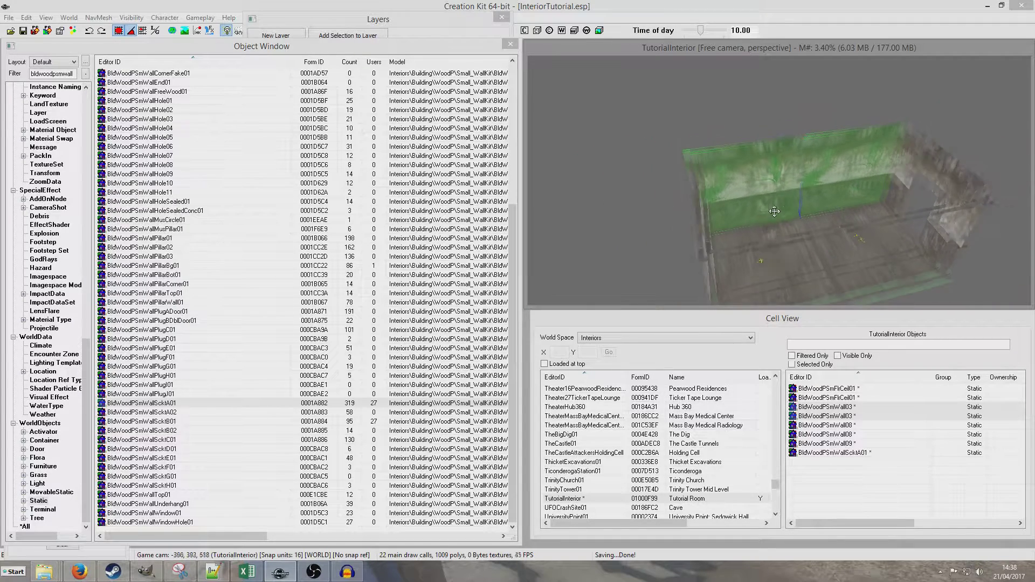
Place a BldWoodPSmWallPlugADoor01 piece at the doorway, rotate it parallel to the wall and fit it into the opening as a door frame.
middle_click_drag(774, 211, 862, 199, "shift")
scroll(862, 199, "up", 4)
scroll(863, 199, "up", 2)
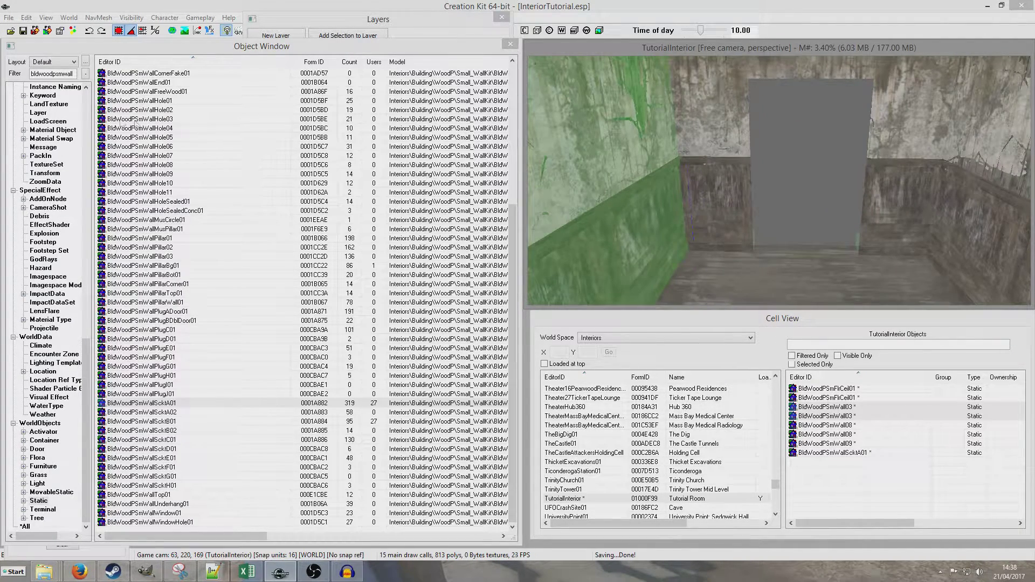
left_click(182, 313)
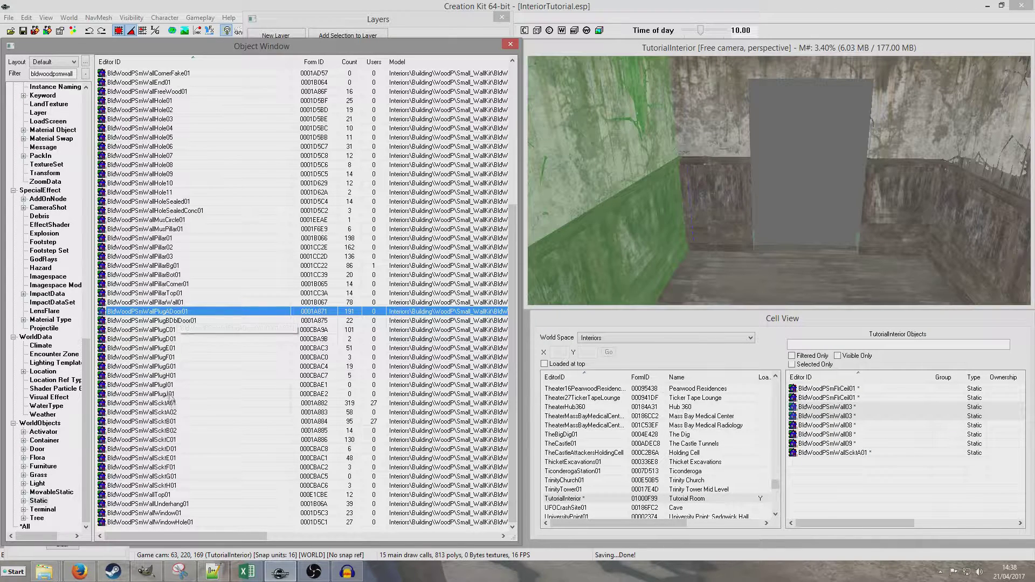
left_click_drag(155, 314, 163, 316)
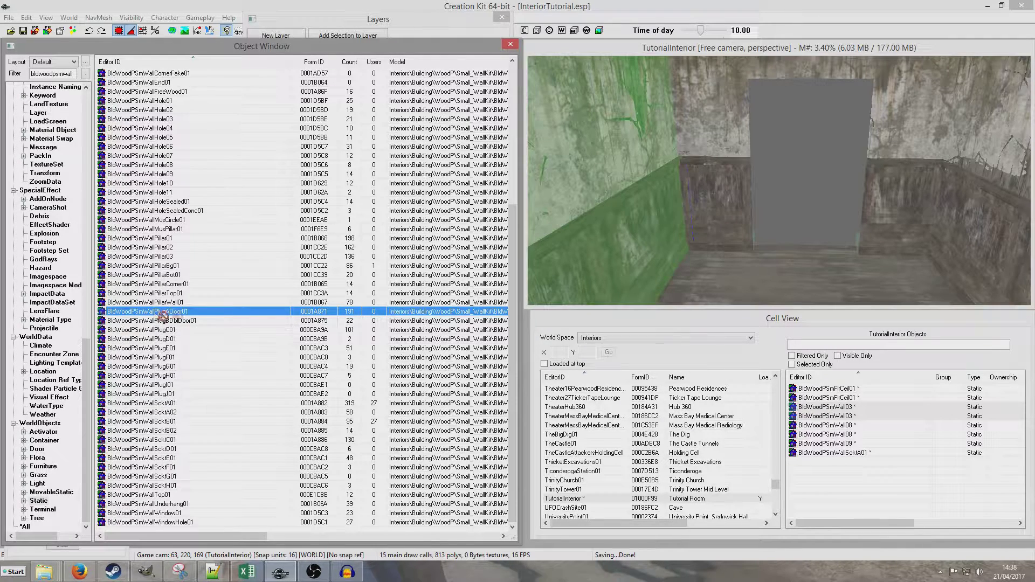
left_click_drag(799, 280, 798, 282)
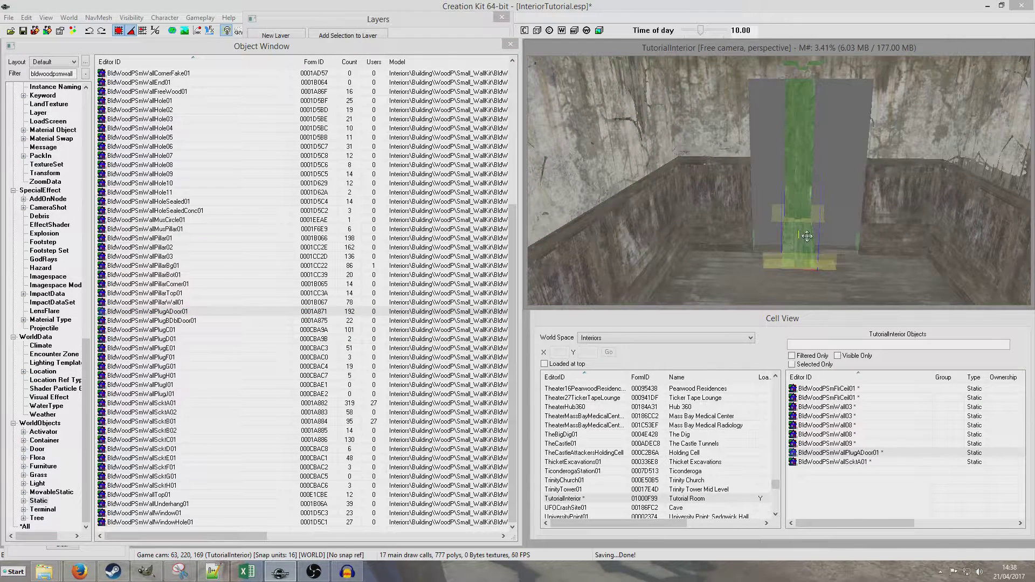
right_click_drag(807, 237, 844, 236)
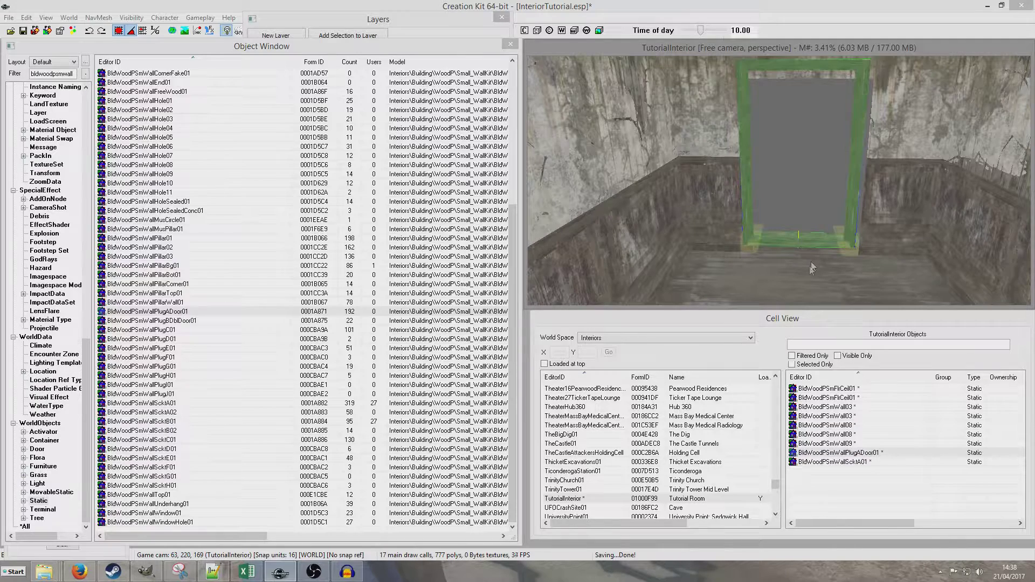
left_click_drag(811, 284, 817, 277)
Inspect the door frame's fit, and list the Door objects filtered by "wood".
mouse_move(806, 237)
middle_mouse_down("shift")
mouse_move(781, 252)
mouse_move(788, 257)
mouse_move(700, 257)
mouse_move(814, 254)
mouse_move(796, 237)
middle_mouse_up("shift")
scroll(777, 256, "up", 5)
scroll(791, 256, "down", 5)
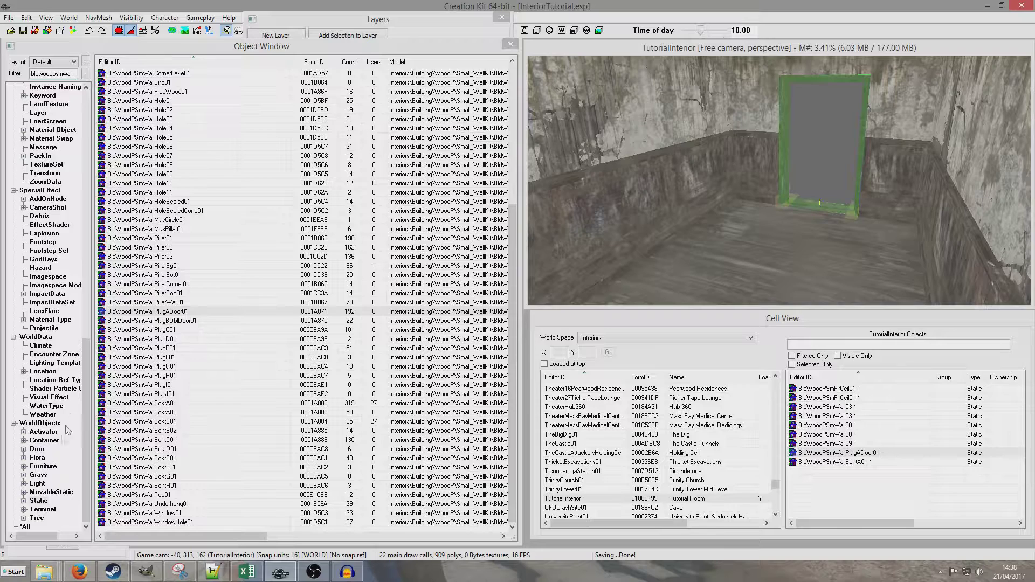
left_click(39, 450)
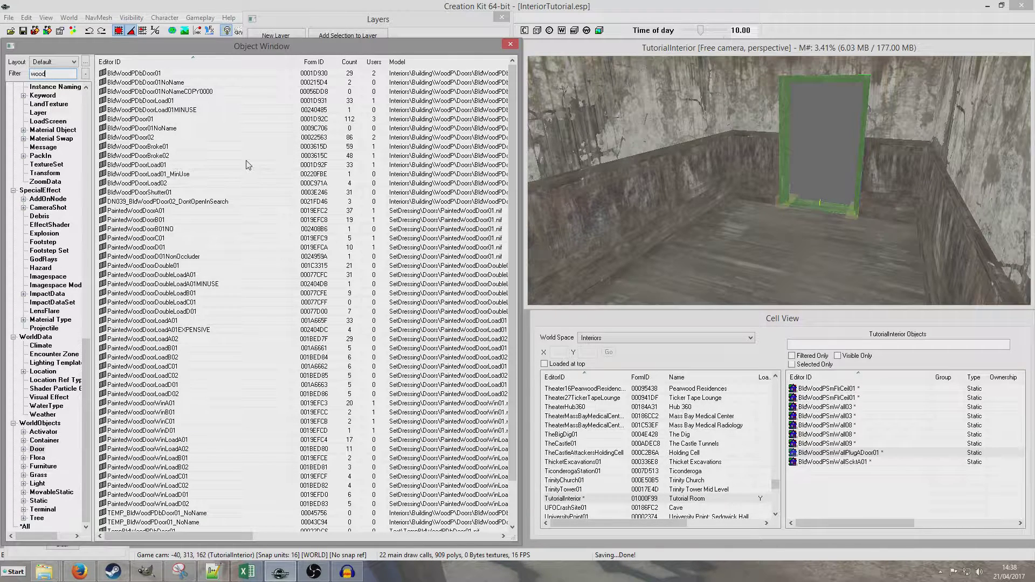
Preview BldWoodPDoor02, BldWoodPDoorLoad01 and BldWoodPDoorLoad02 to compare their opening directions, leaving BldWoodPDoorLoad01 selected.
right_click(145, 138)
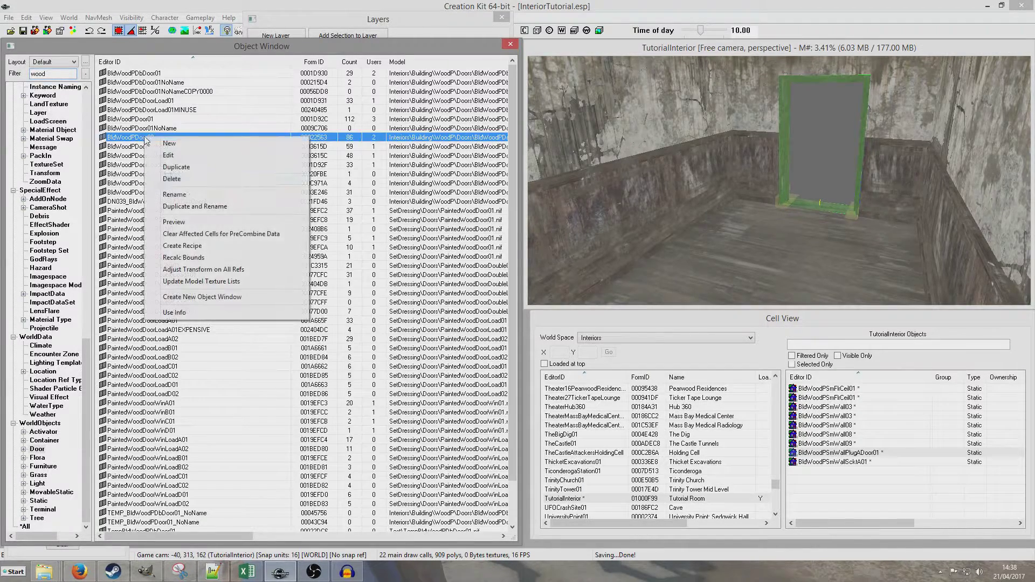
left_click(207, 218)
left_click_drag(766, 212, 831, 220)
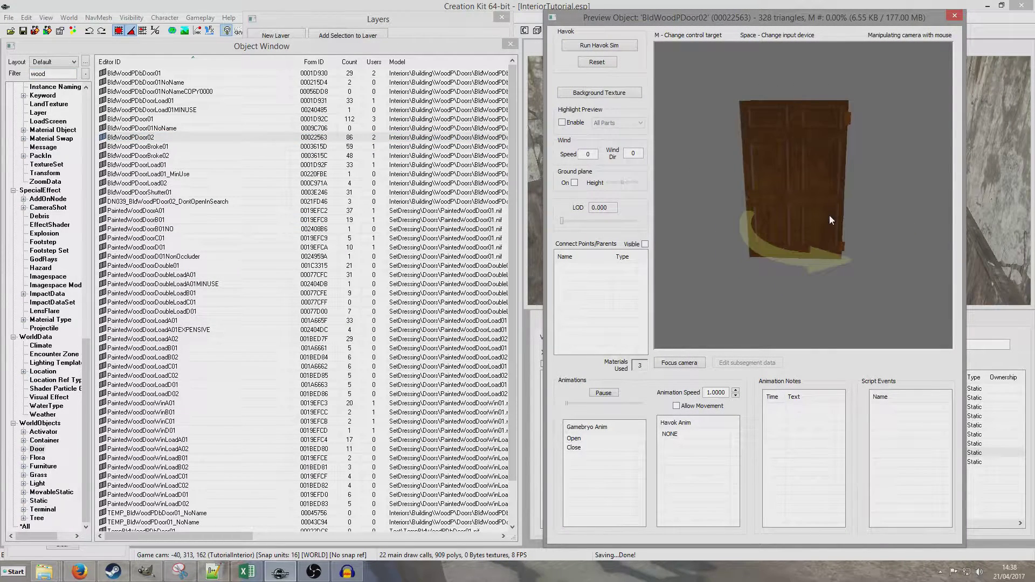
left_click(158, 165)
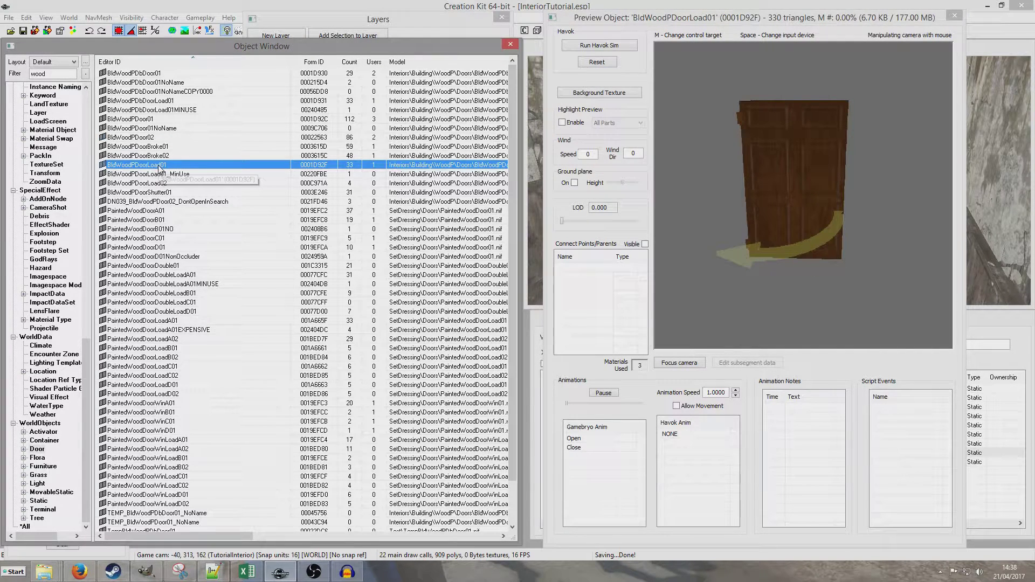
left_click(164, 183)
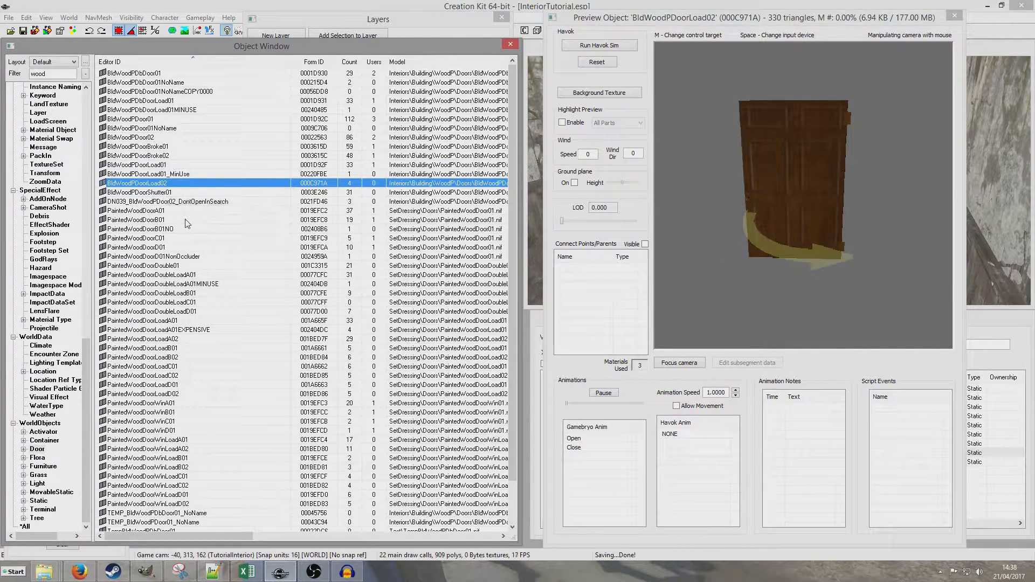
left_click(160, 165)
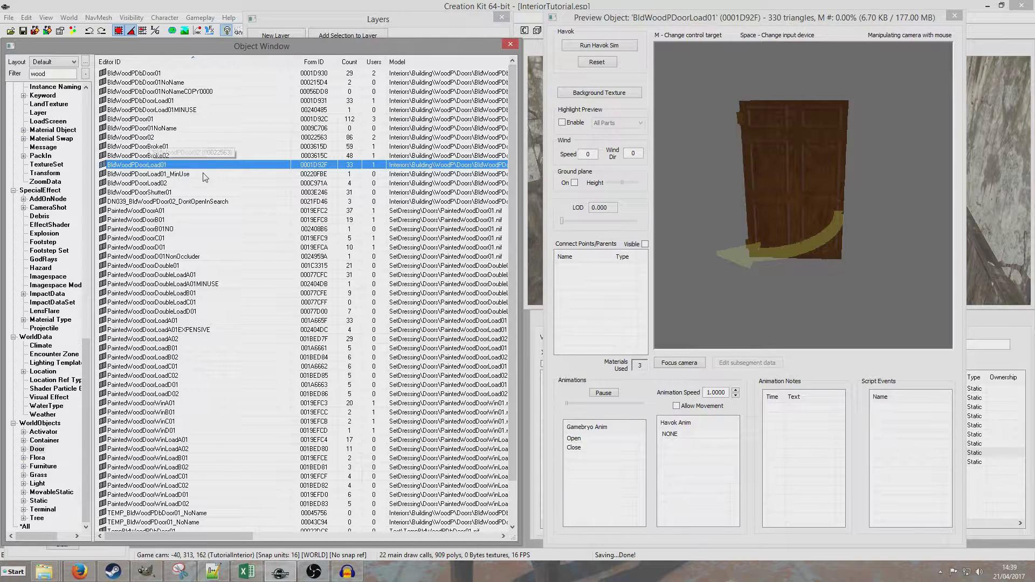
left_click(955, 17)
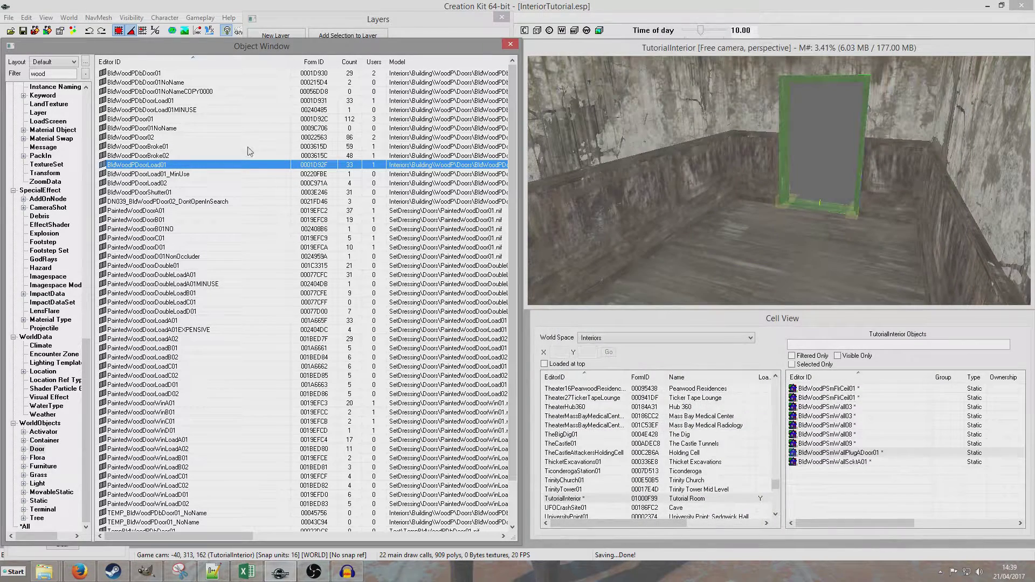
Place the BldWoodPDoorLoad01 door at the doorway, rotate it parallel to the opening and fit it into the door frame.
left_click_drag(820, 224, 840, 178)
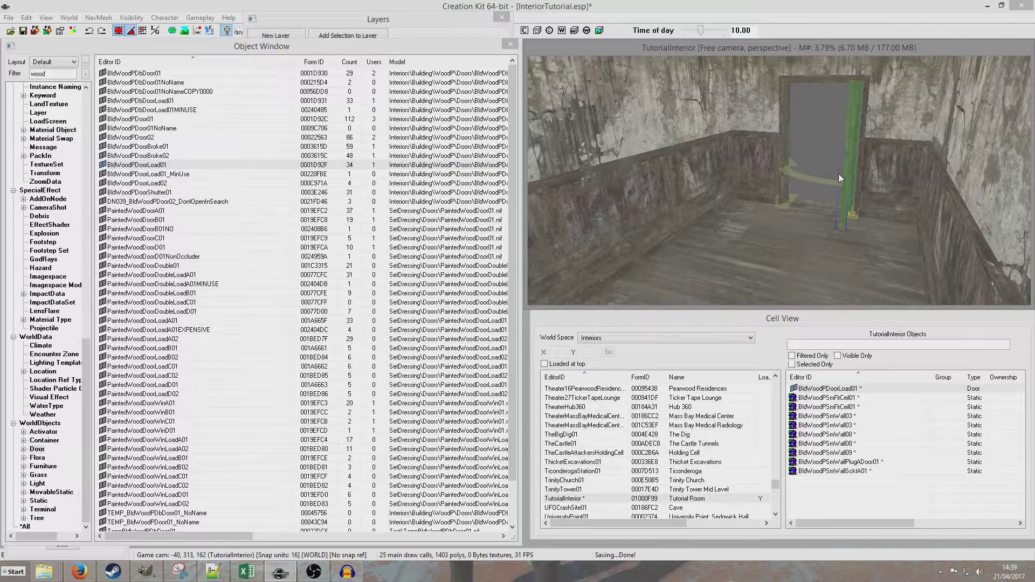
right_click_drag(840, 178, 782, 178)
scroll(842, 173, "up", 5)
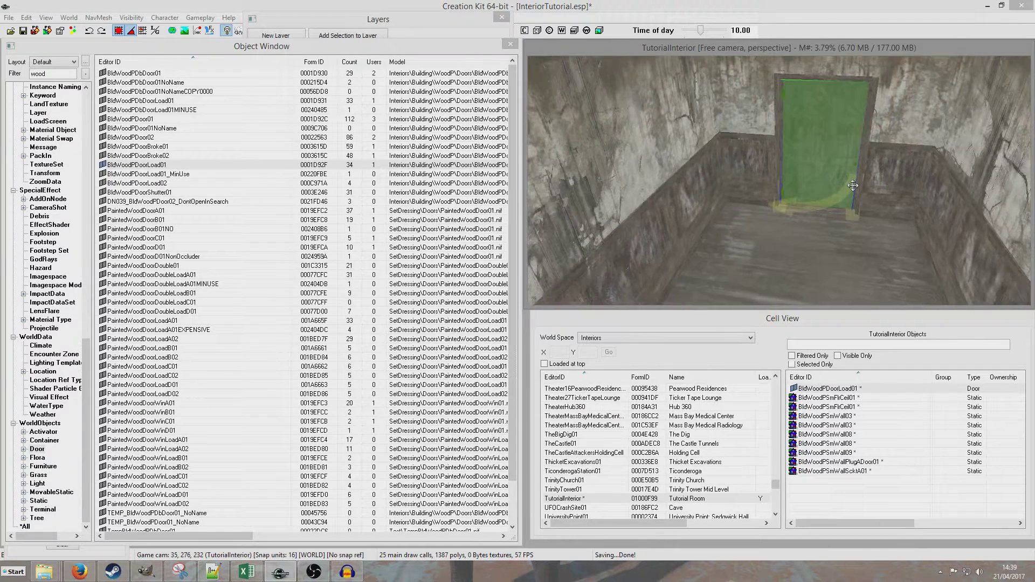
left_click_drag(842, 173, 839, 140)
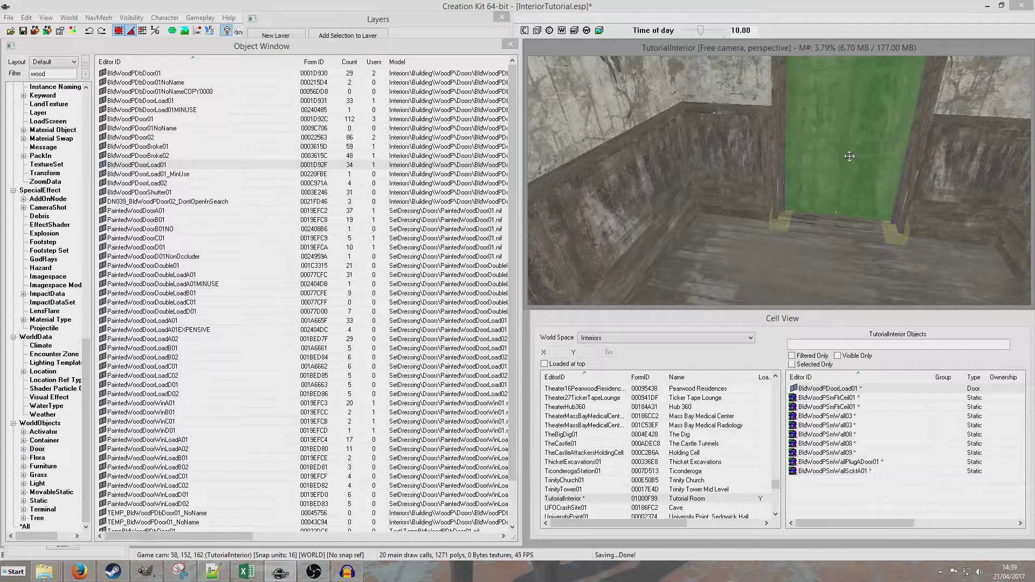
Rotate the load door in its frame so its swing marker faces into the room, and save the plugin.
right_click_drag(852, 148, 928, 148)
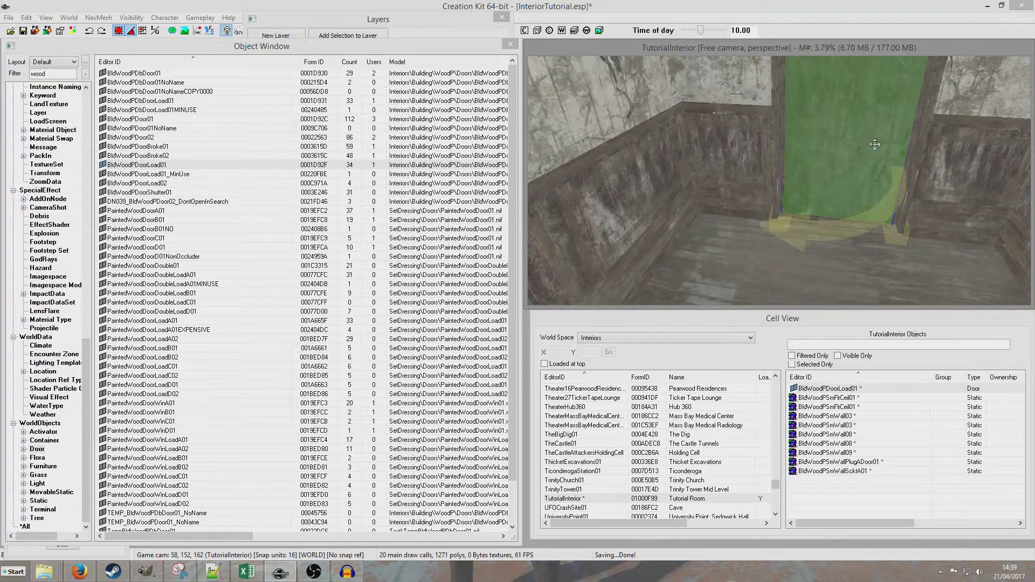
middle_click_drag(875, 144, 855, 142, "shift")
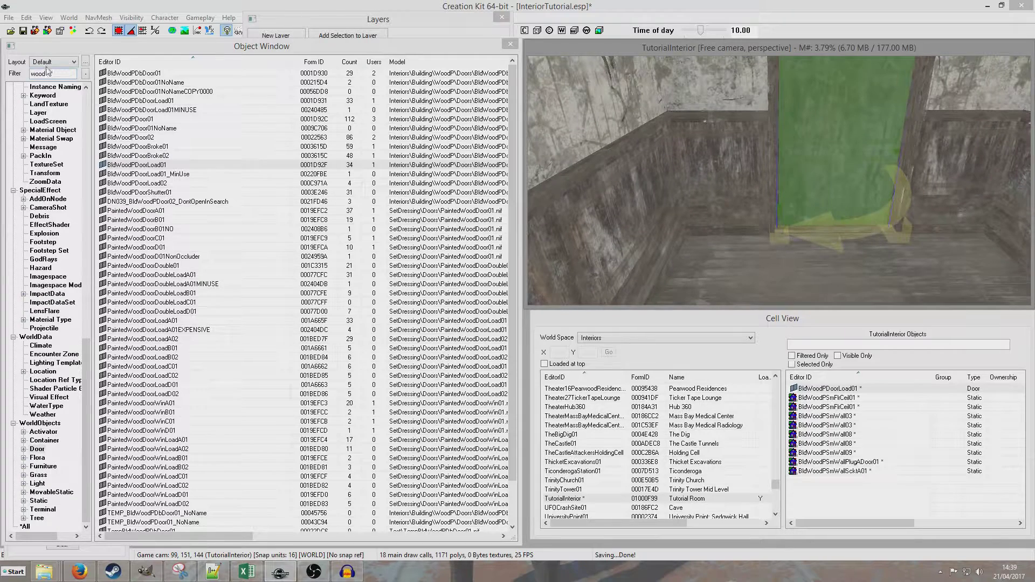
left_click(23, 31)
Open the reference properties of the BldWoodPSmWall03 piece beside the doorway wall and set its material swap to BldClean.
left_click(714, 145)
scroll(722, 156, "down", 3)
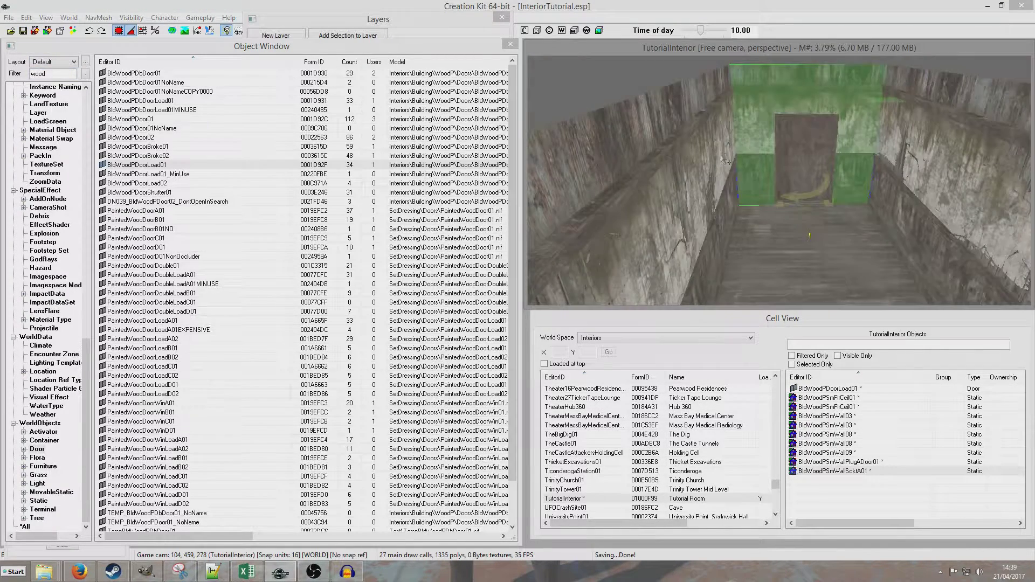
scroll(728, 161, "down", 4)
middle_click_drag(728, 162, 759, 202, "shift")
scroll(753, 233, "up", 4)
middle_click_drag(796, 101, 782, 131)
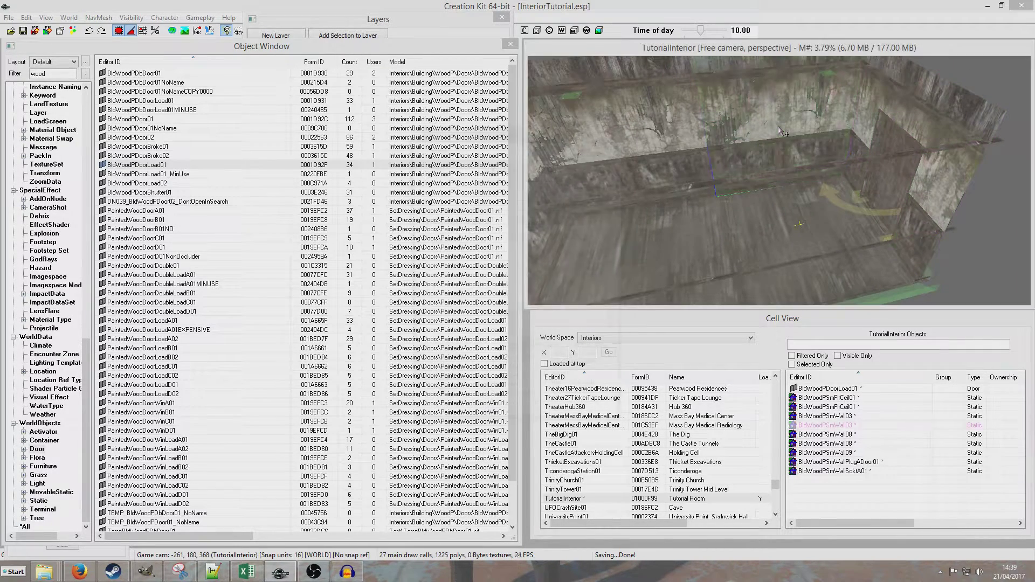
double_click(782, 131)
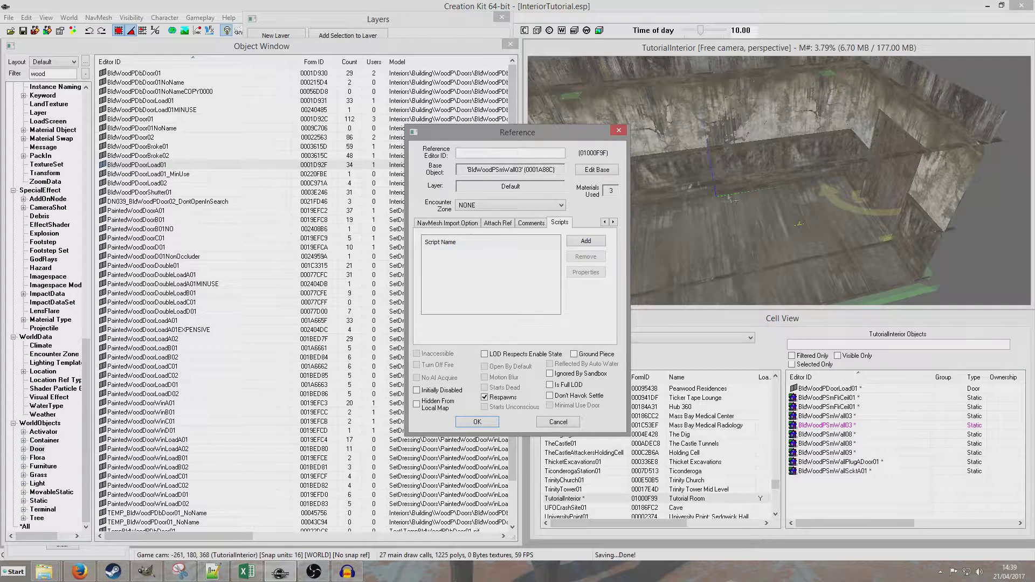
left_click(604, 223)
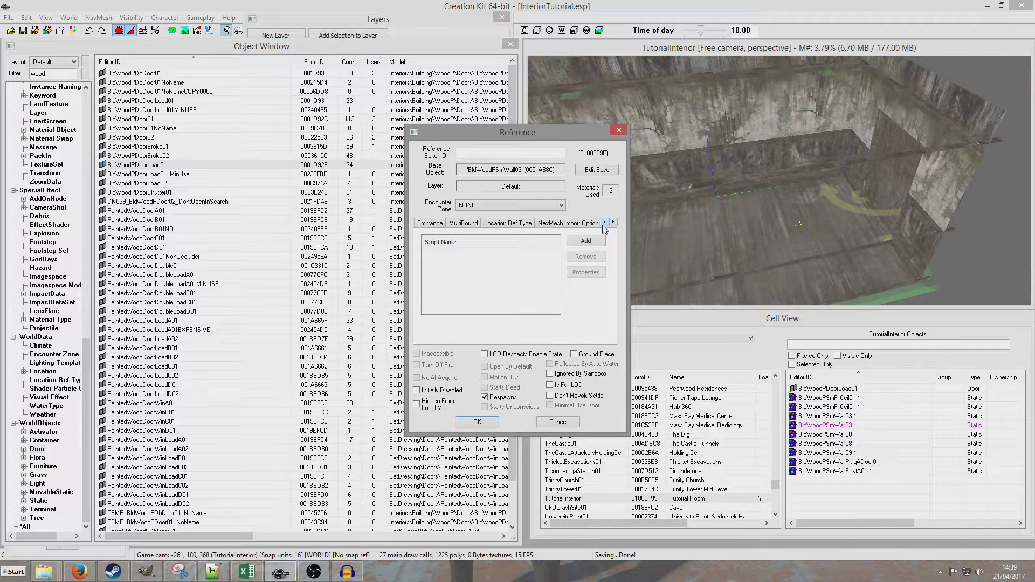
left_click(604, 222)
left_click(604, 222)
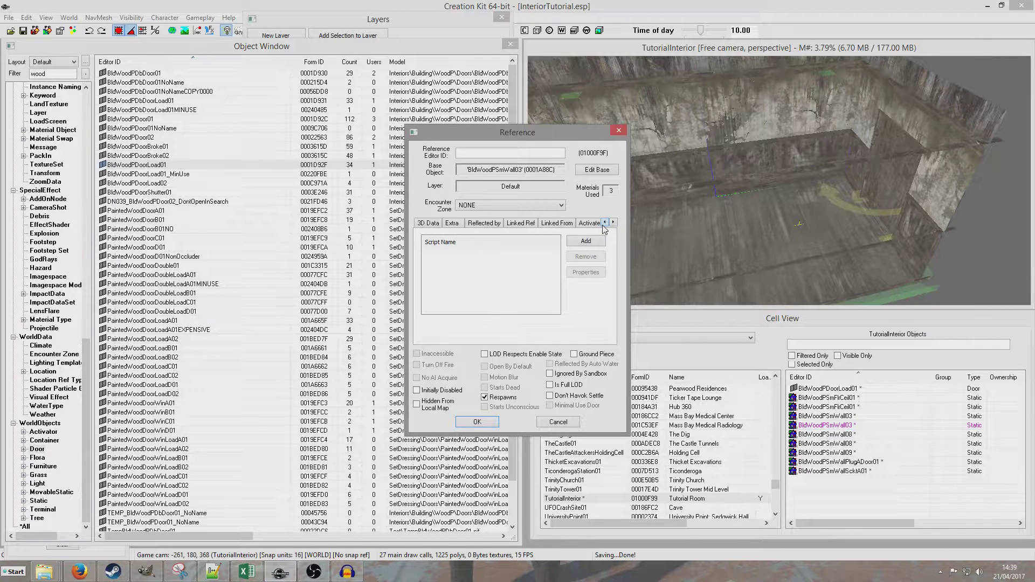
left_click(451, 223)
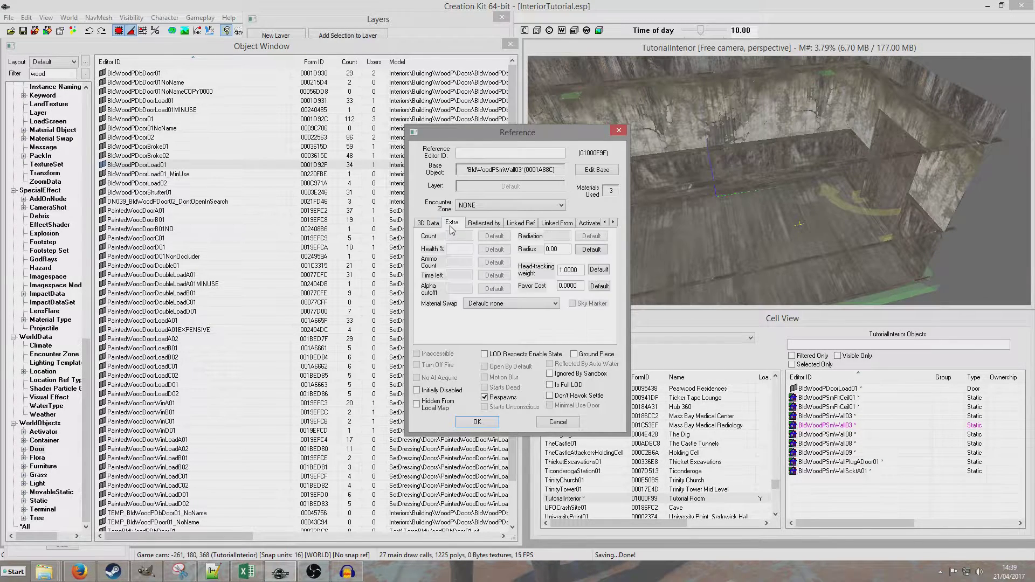
left_click(510, 304)
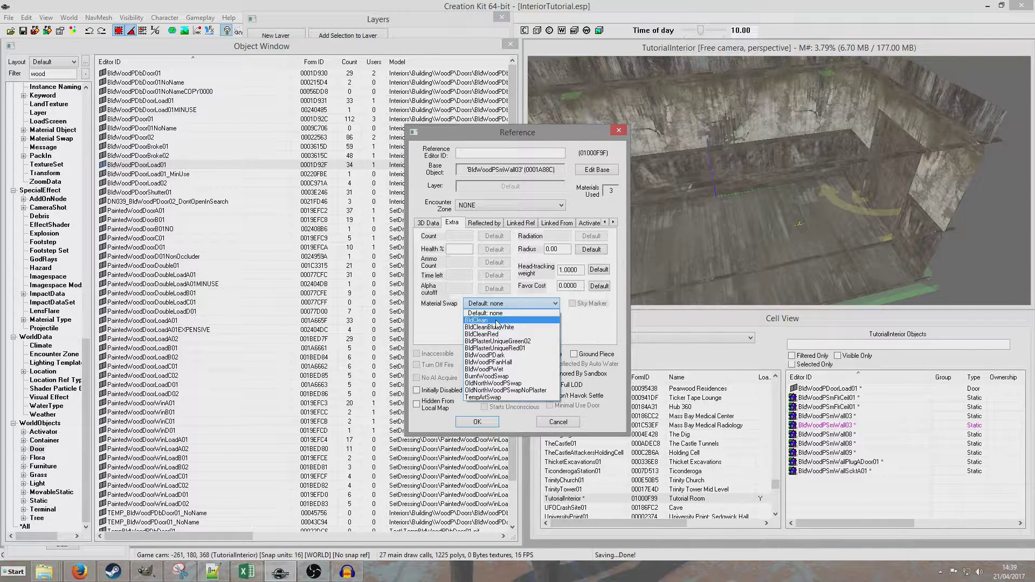
left_click(477, 320)
left_click(477, 422)
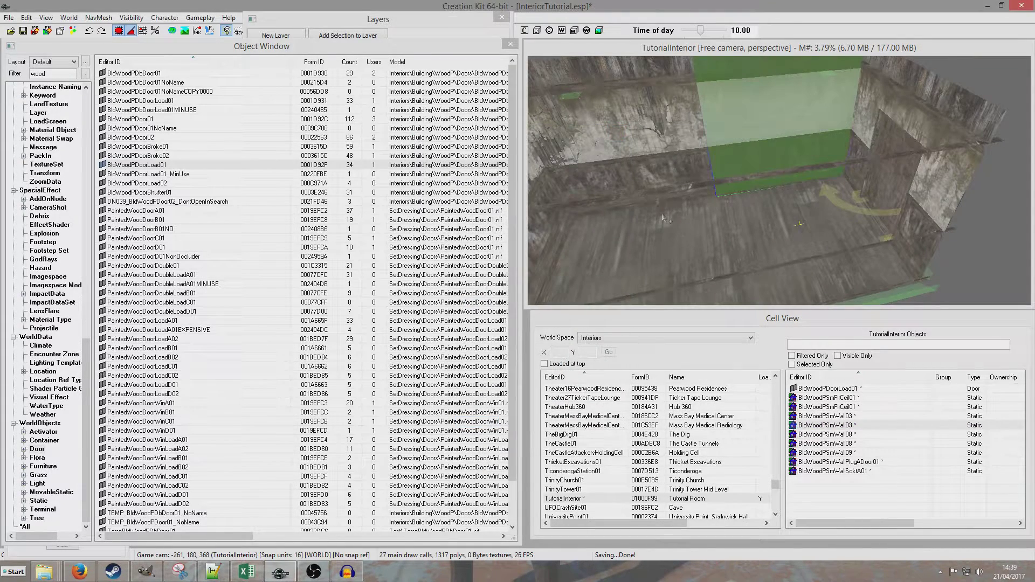
Select all the remaining room pieces together: the other walls, both floors, the doorway wall, the door frame and the load door.
scroll(766, 200, "down", 5)
scroll(771, 200, "up", 6)
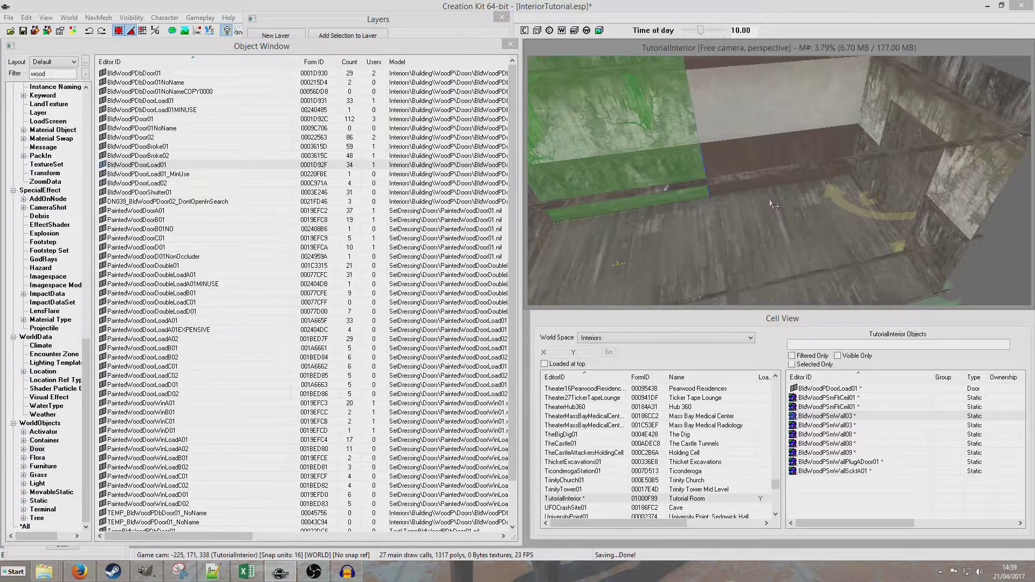
scroll(770, 203, "down", 5)
middle_click_drag(814, 211, 749, 201, "shift")
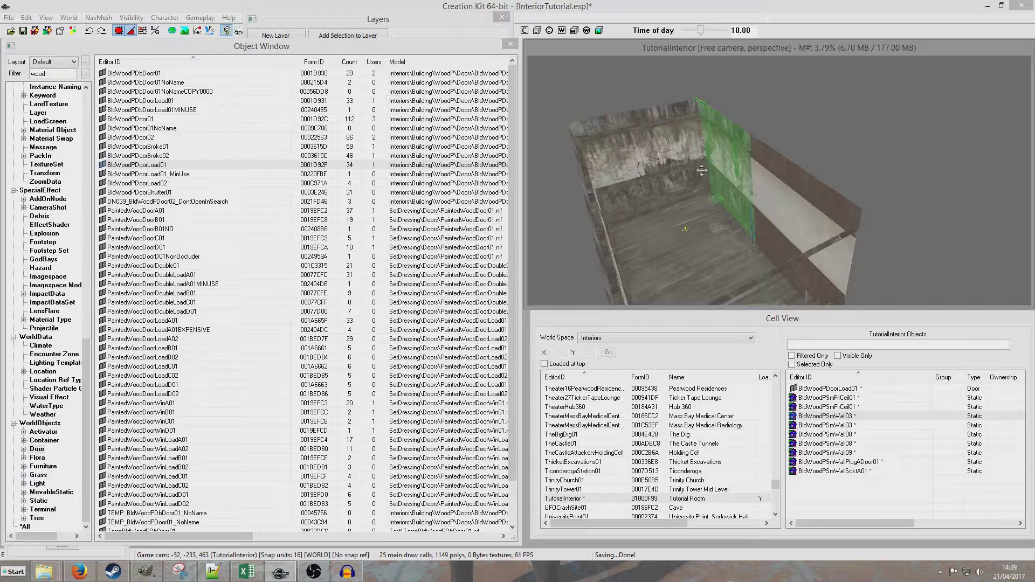
left_click(688, 160, "ctrl")
middle_click_drag(688, 159, 639, 175, "shift")
left_click(642, 178, "ctrl")
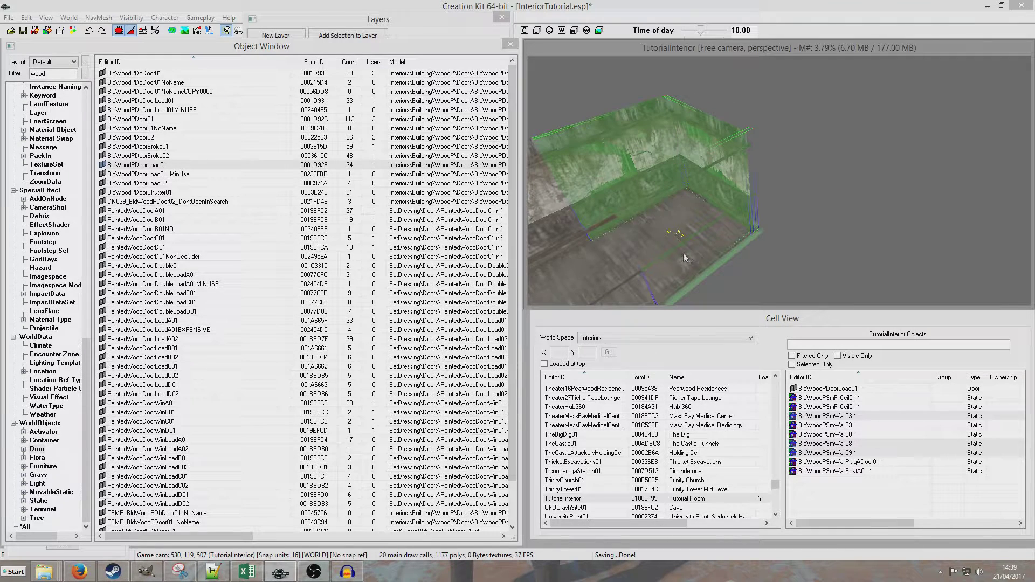
left_click(687, 257, "ctrl")
middle_click_drag(741, 230, 651, 175, "shift")
left_click(586, 174, "ctrl")
middle_click_drag(586, 174, 618, 148, "shift")
left_click(668, 249, "ctrl")
left_click(619, 148, "ctrl")
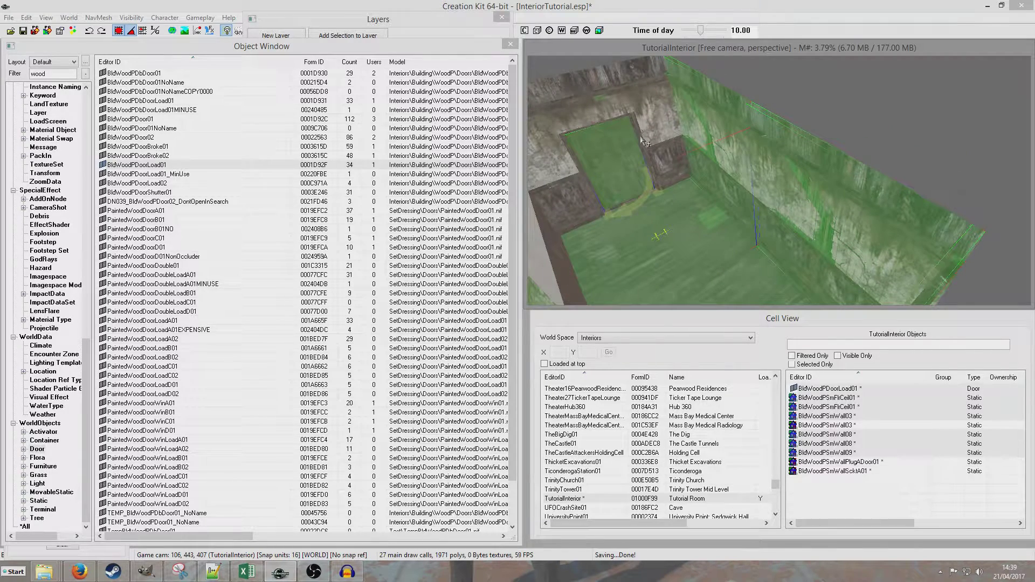
left_click(646, 142, "ctrl")
left_click(638, 145, "ctrl")
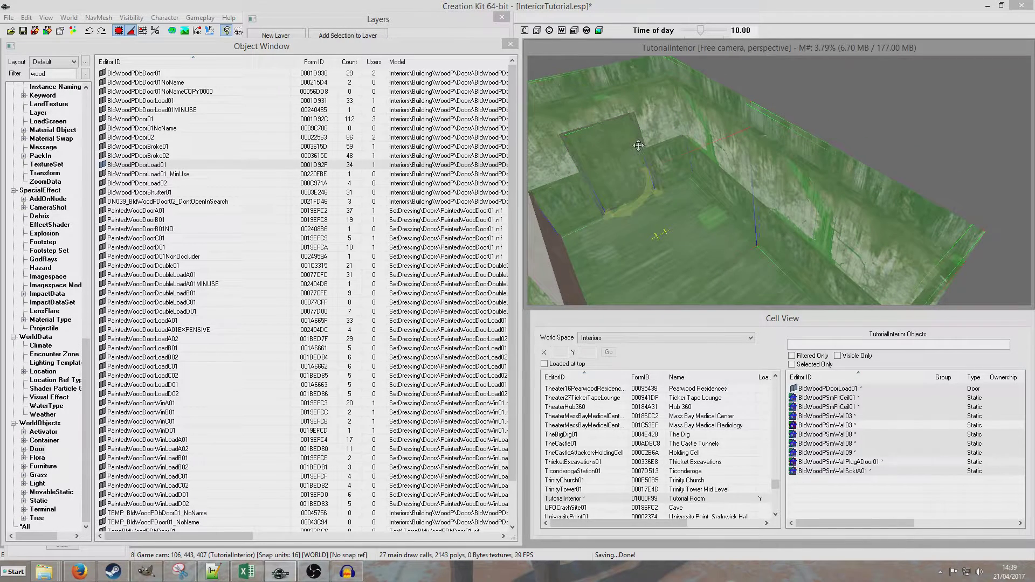
Apply the BldClean material swap to all selected references with a reference batch action.
double_click(639, 146)
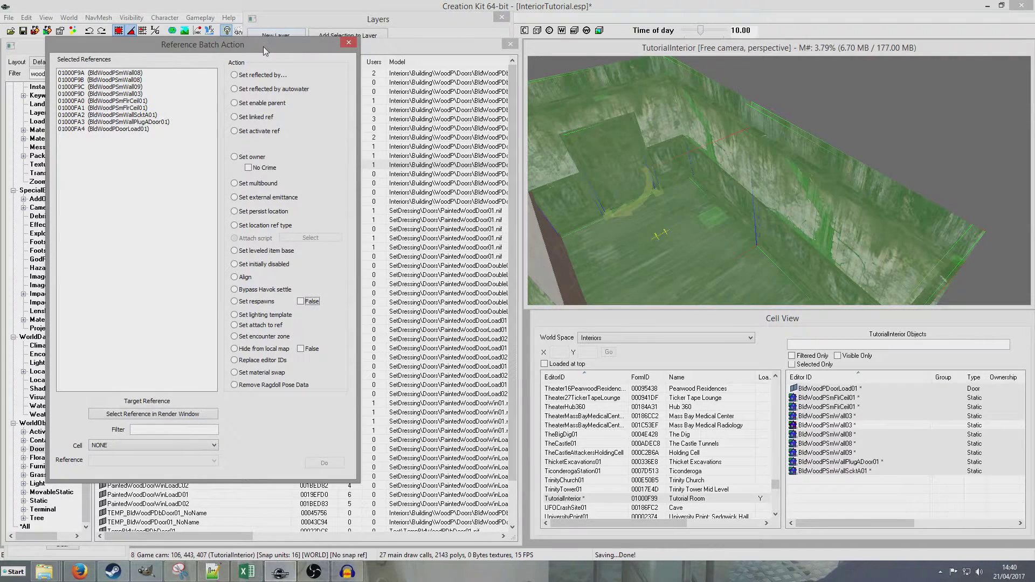
left_click_drag(263, 46, 307, 33)
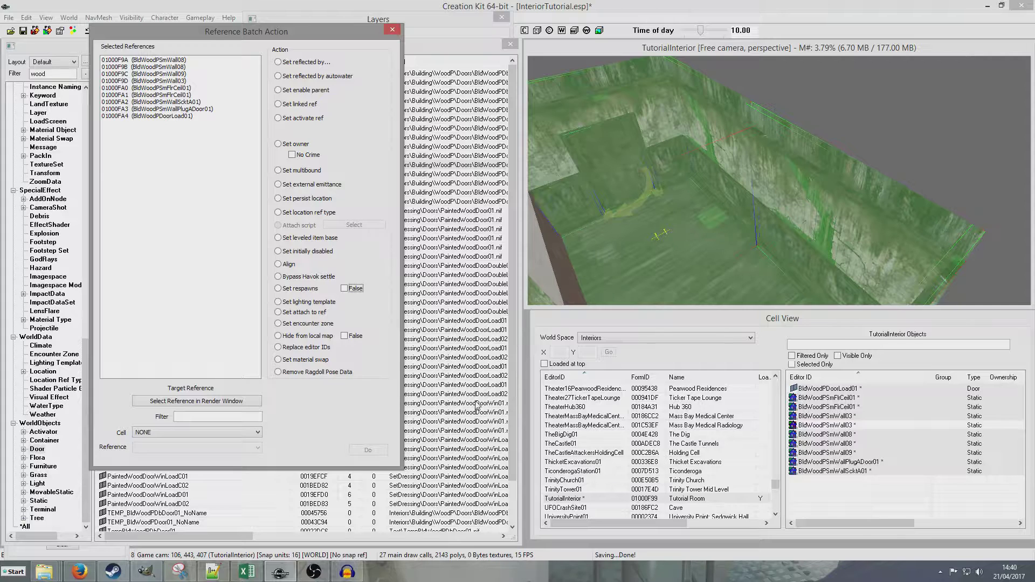
left_click(281, 361)
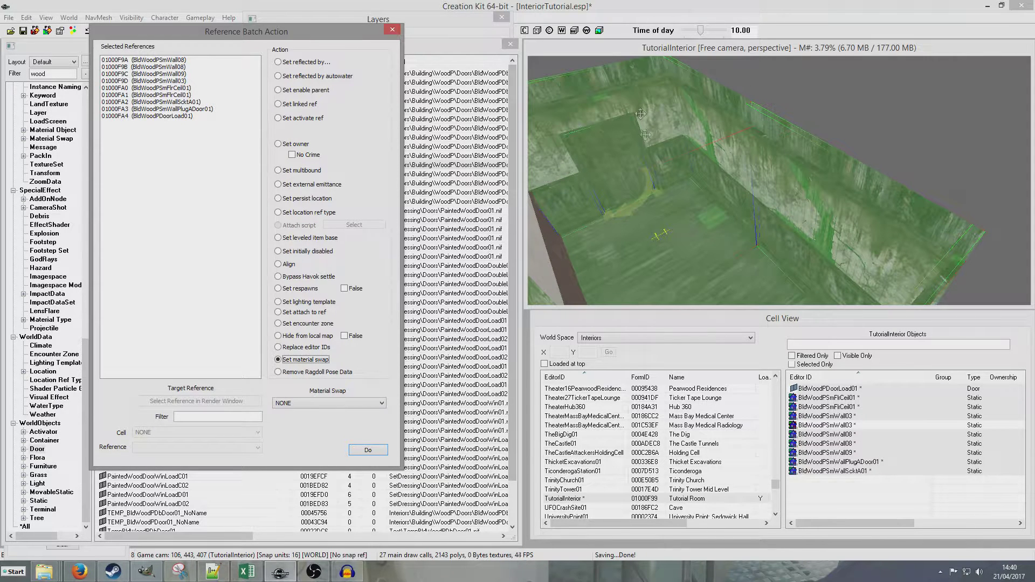
left_click(350, 406)
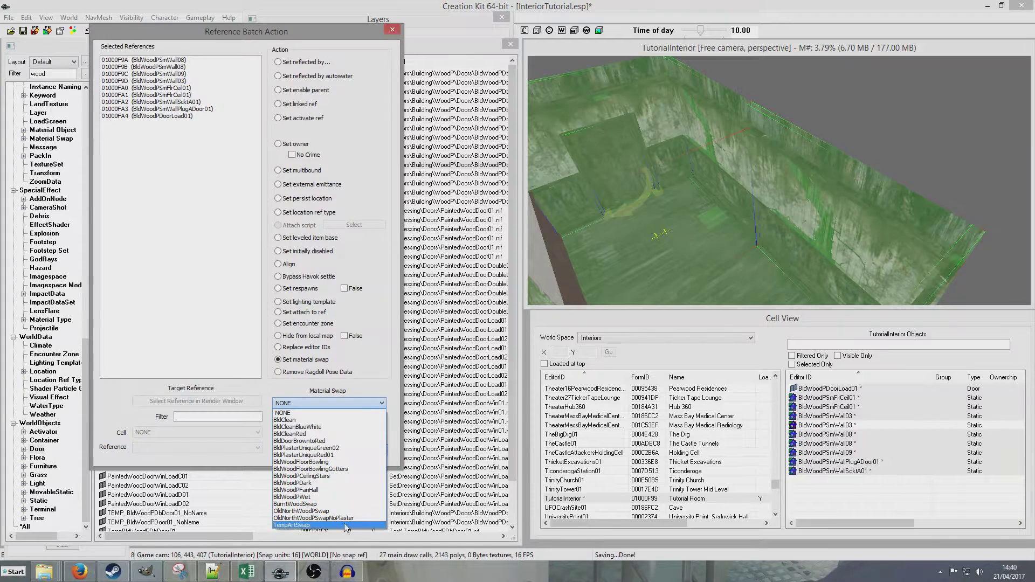
left_click(318, 420)
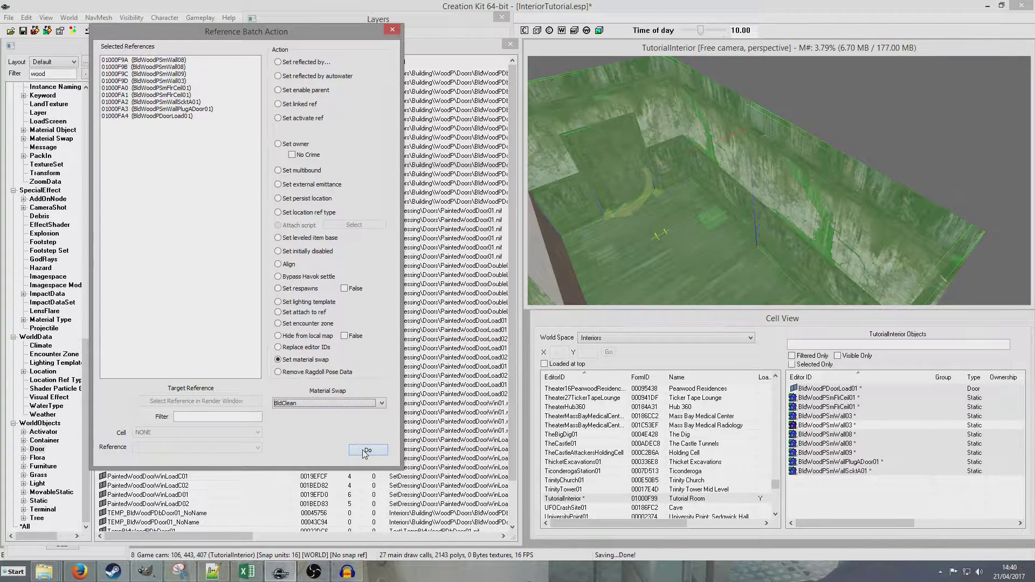
left_click(366, 450)
left_click(390, 31)
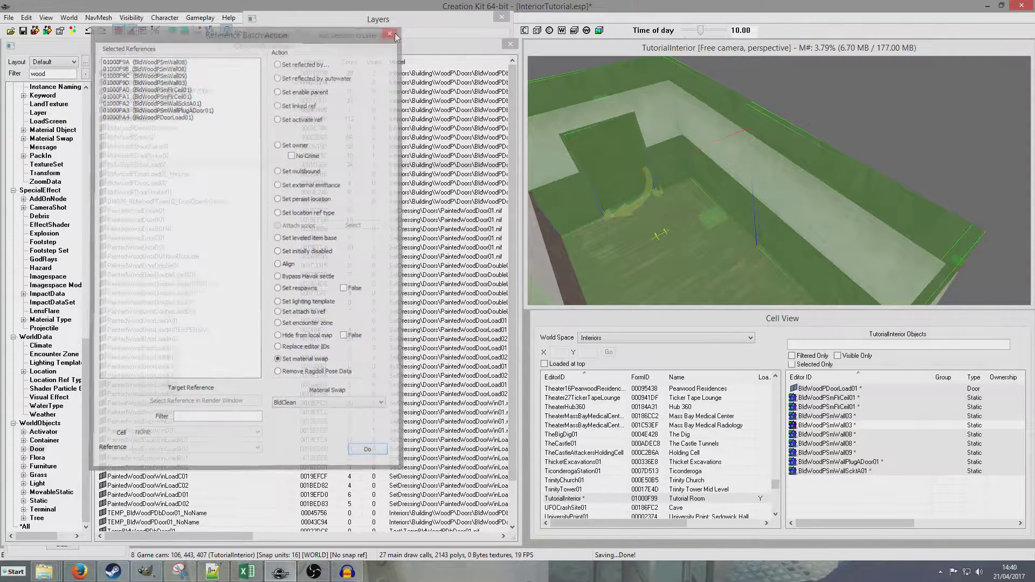
Deselect the pieces, check the clean materials across the whole room, and save the plugin.
left_click(828, 122)
scroll(828, 122, "down", 3)
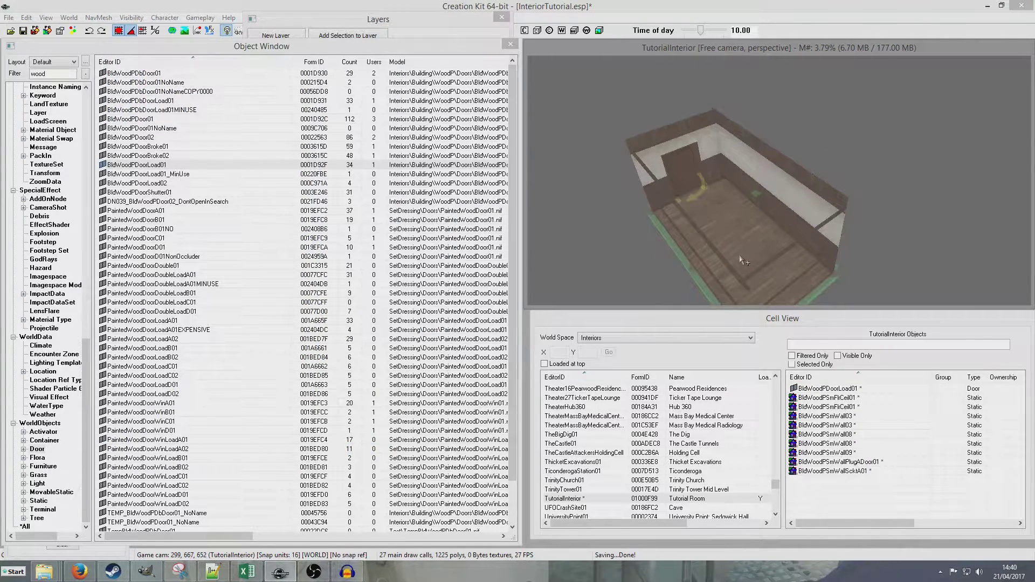
scroll(740, 257, "up", 3)
middle_click_drag(743, 242, 735, 207, "shift")
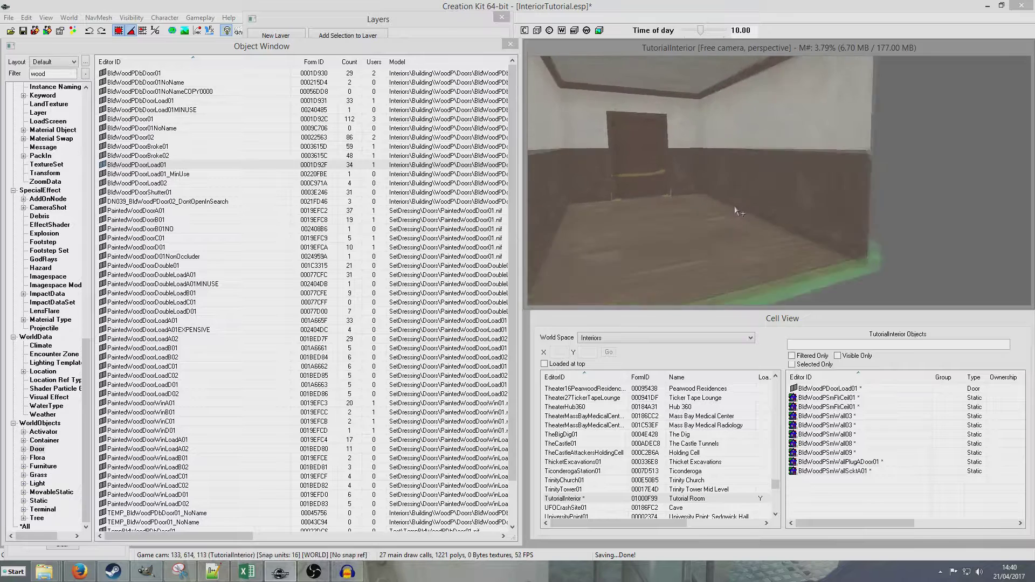
left_click(23, 31)
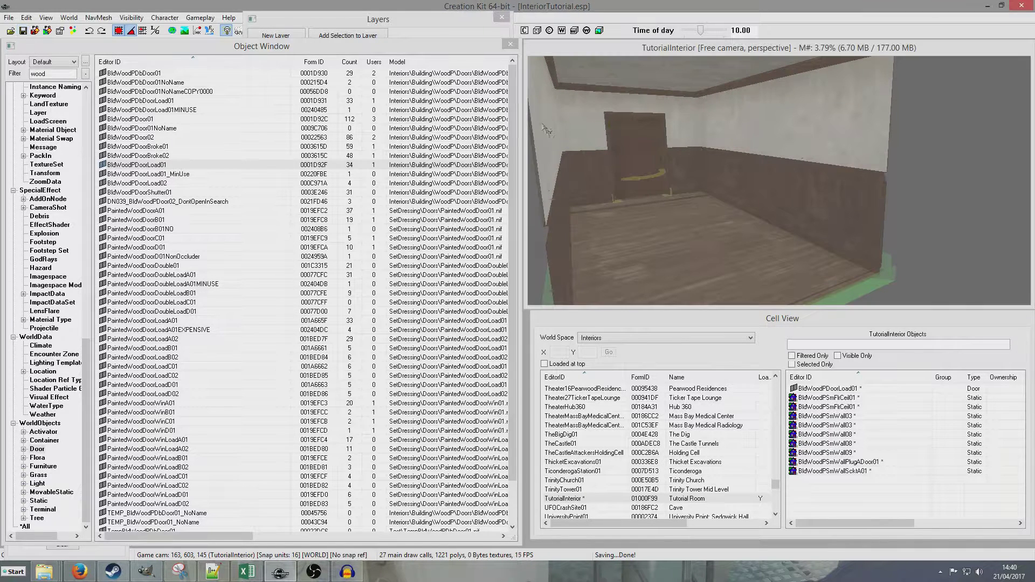
List the Static objects filtered by "table".
left_click(652, 166)
middle_click_drag(651, 165, 889, 127, "shift")
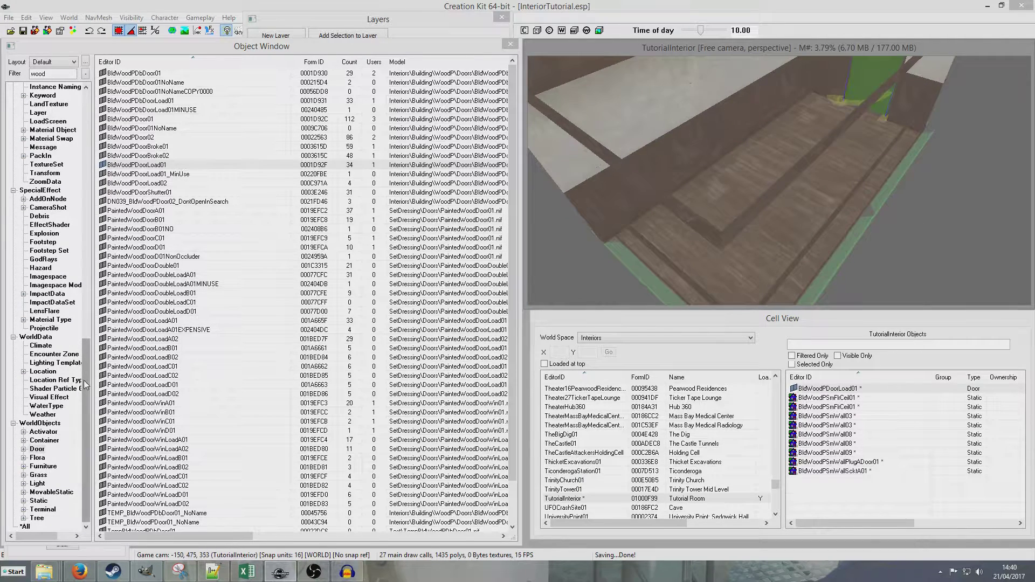
left_click_drag(87, 366, 87, 149)
scroll(59, 463, "down", 15)
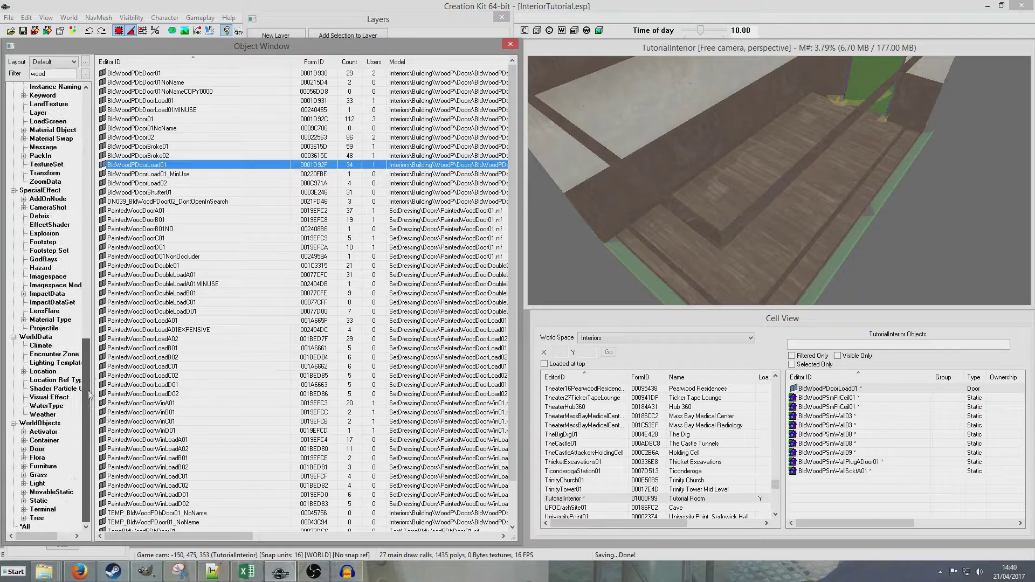
left_click(45, 502)
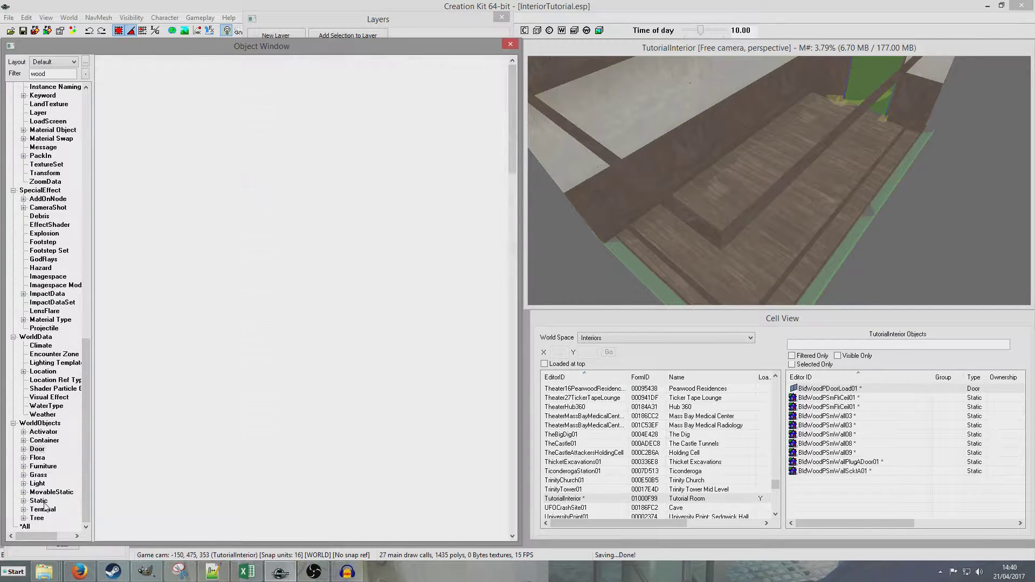
double_click(39, 74)
type("table")
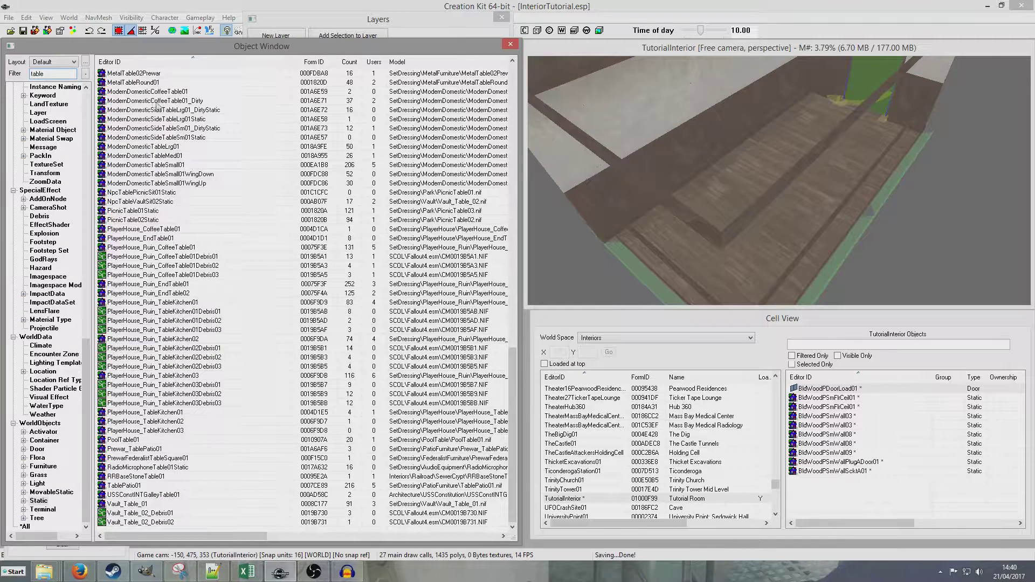
Place a ModernDomesticCoffeeTable01 on the room's floor, rotate it parallel to the long wall and shift it towards that wall.
left_click_drag(148, 92, 783, 203)
scroll(783, 203, "up", 1)
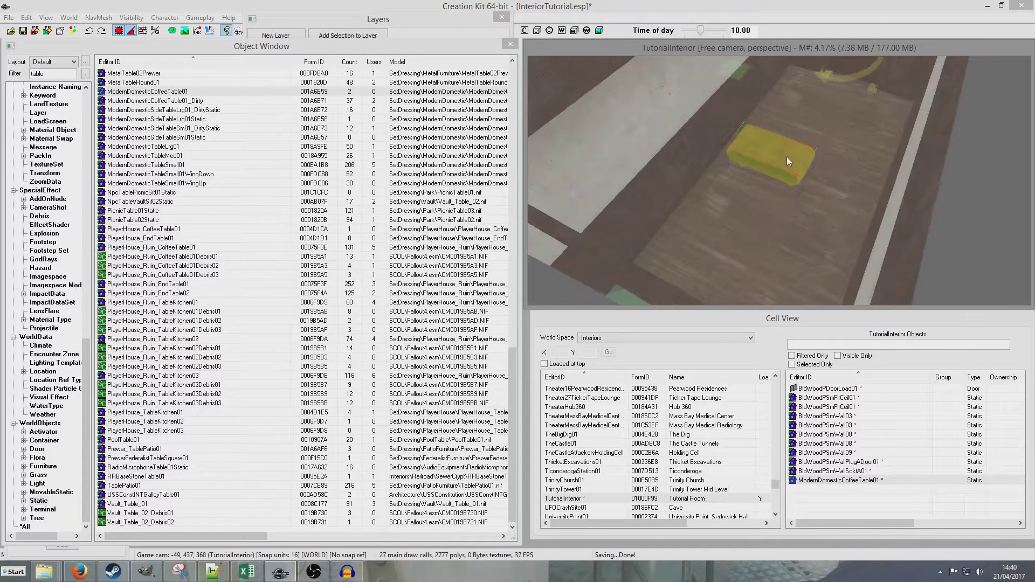
right_click_drag(787, 158, 783, 163)
left_click_drag(783, 162, 756, 143)
Turn off grid snapping and move the coffee table along its X axis up against the wall.
left_click(117, 32)
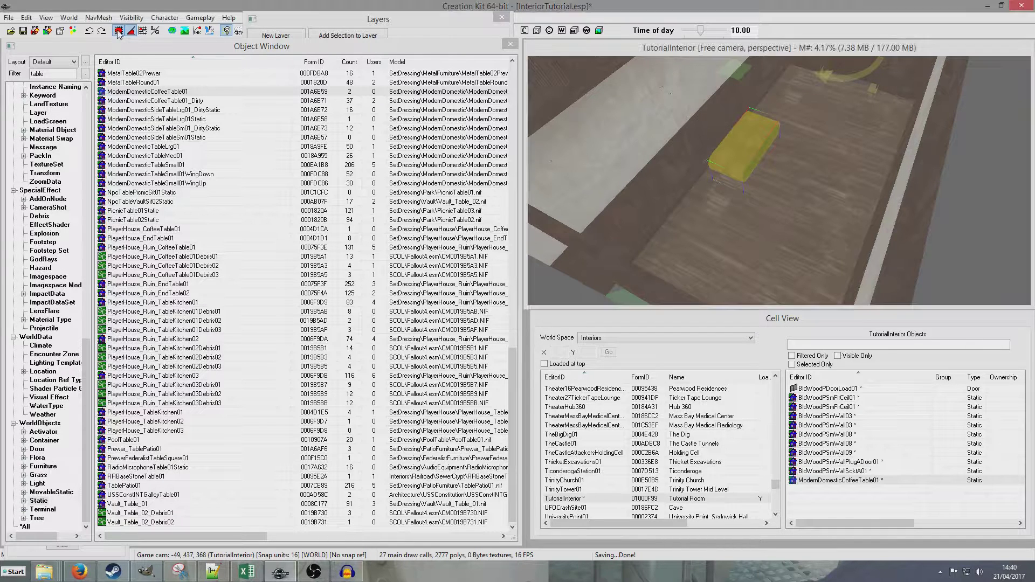
left_click(646, 46)
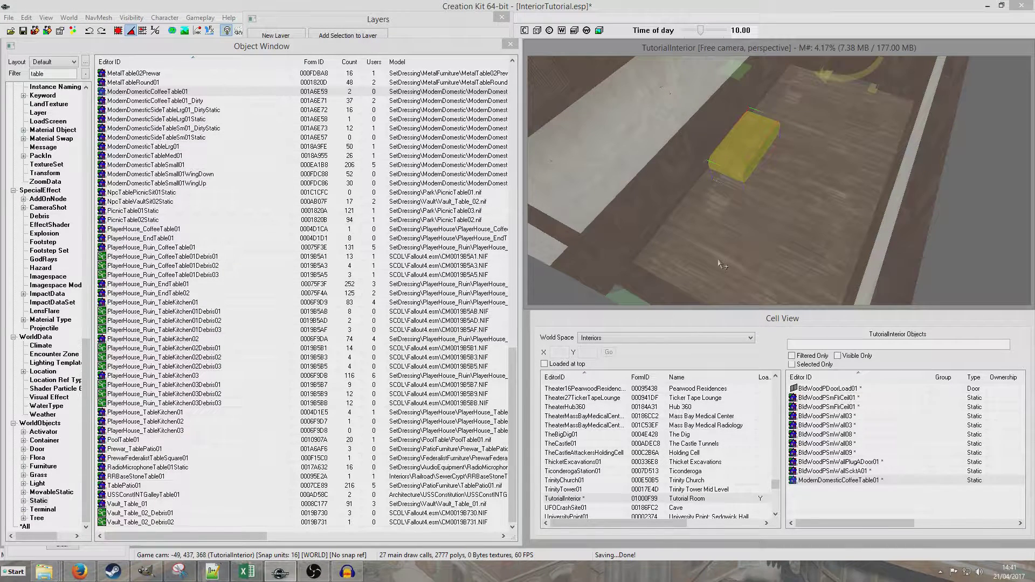
scroll(719, 261, "up", 5)
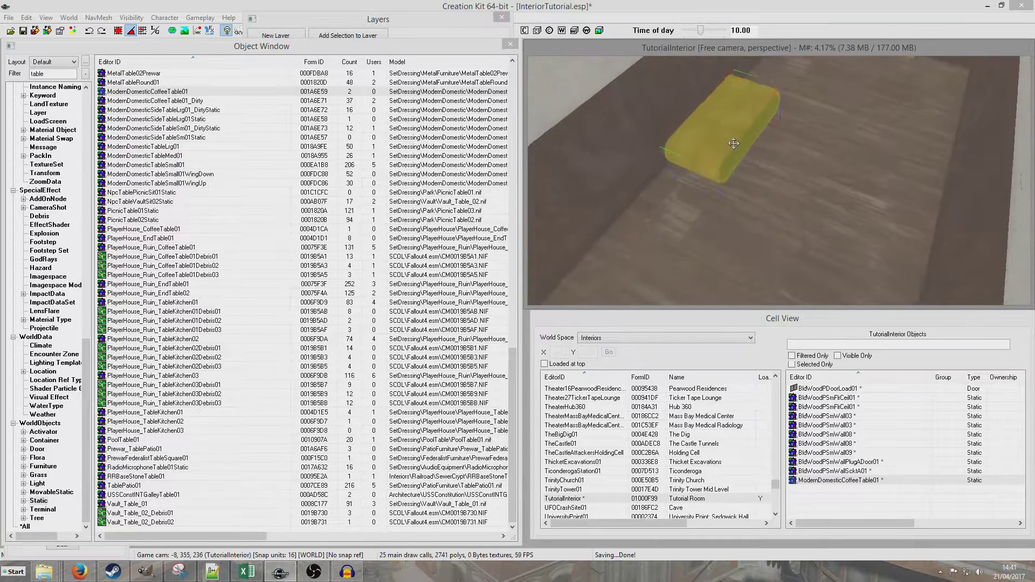
scroll(734, 144, "up", 5)
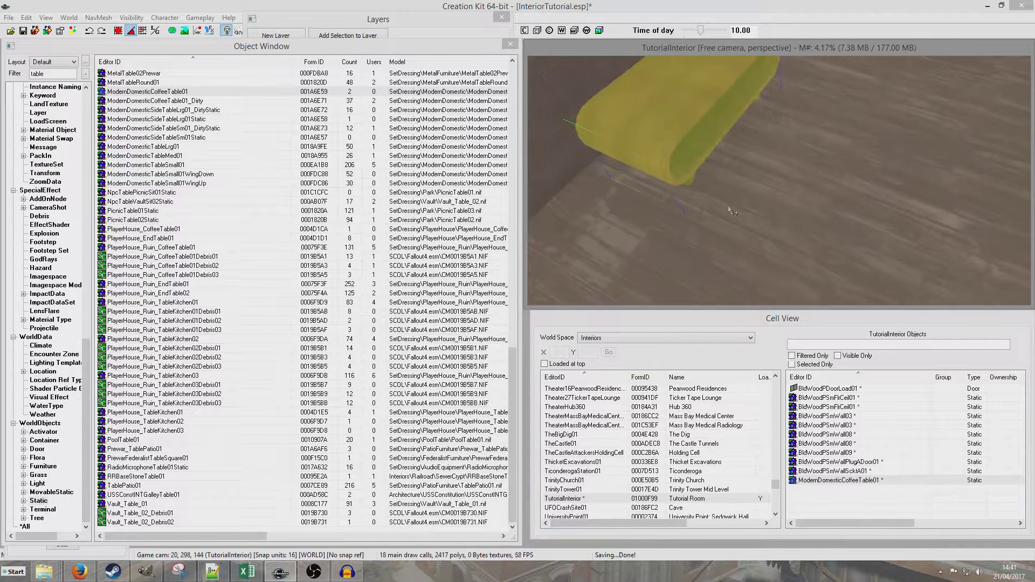
scroll(727, 144, "up", 1)
middle_click_drag(725, 156, 854, 212, "shift")
key("x")
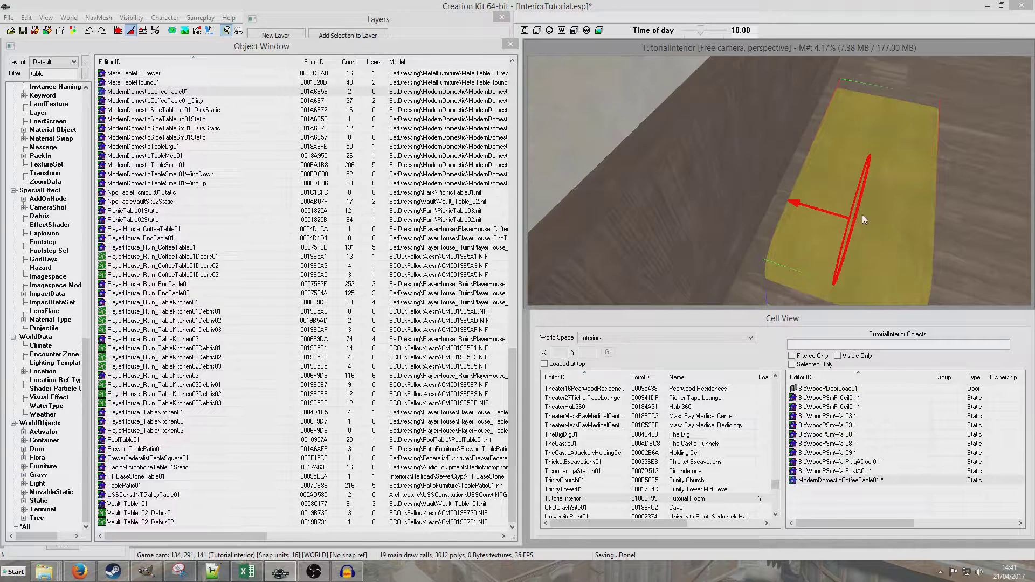
right_click_drag(862, 218, 807, 208)
middle_click_drag(807, 208, 751, 199, "shift")
left_click(750, 201)
scroll(749, 201, "down", 2)
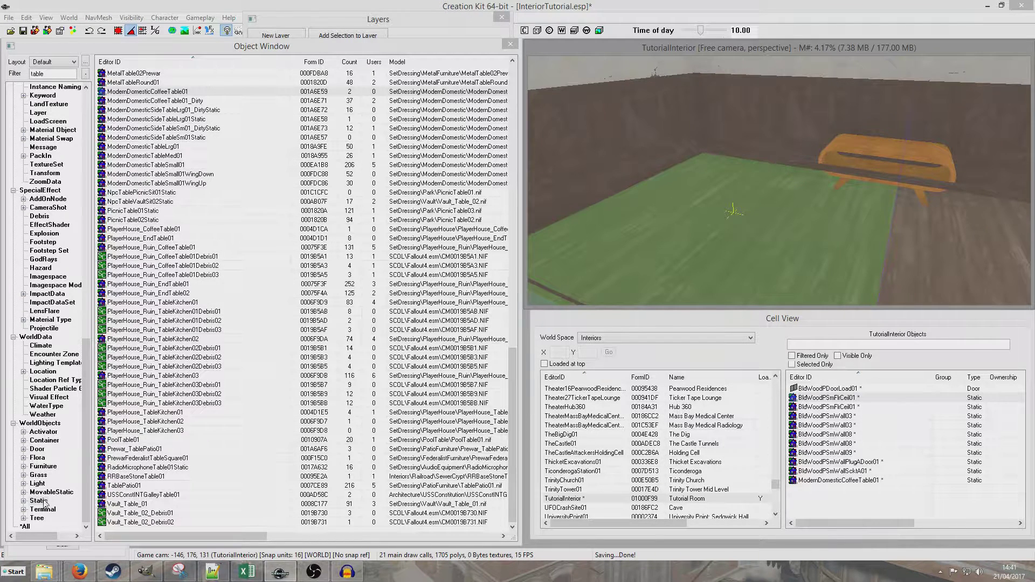
List the Container objects filtered by "foot".
left_click(43, 441)
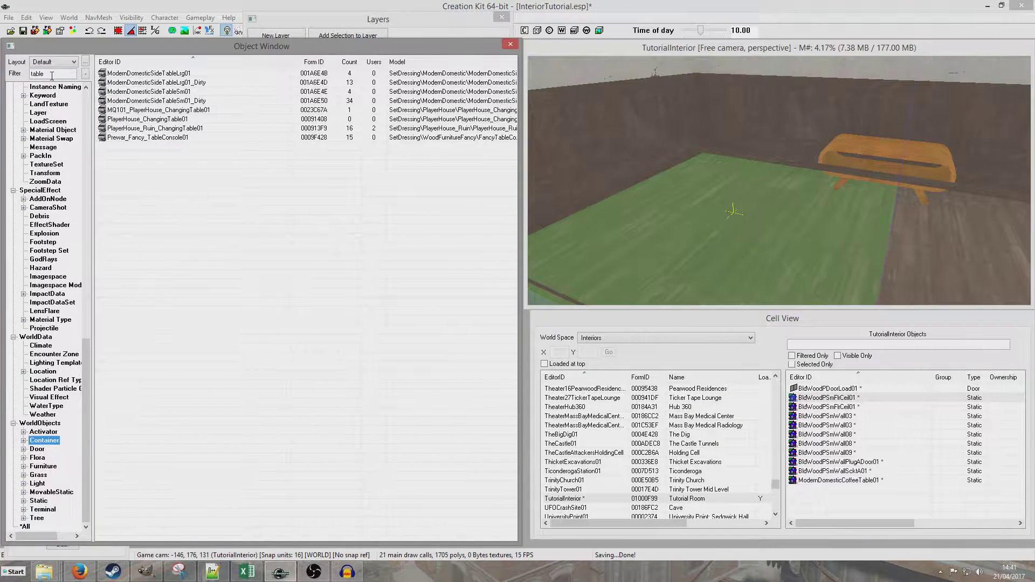
double_click(51, 74)
type("fp")
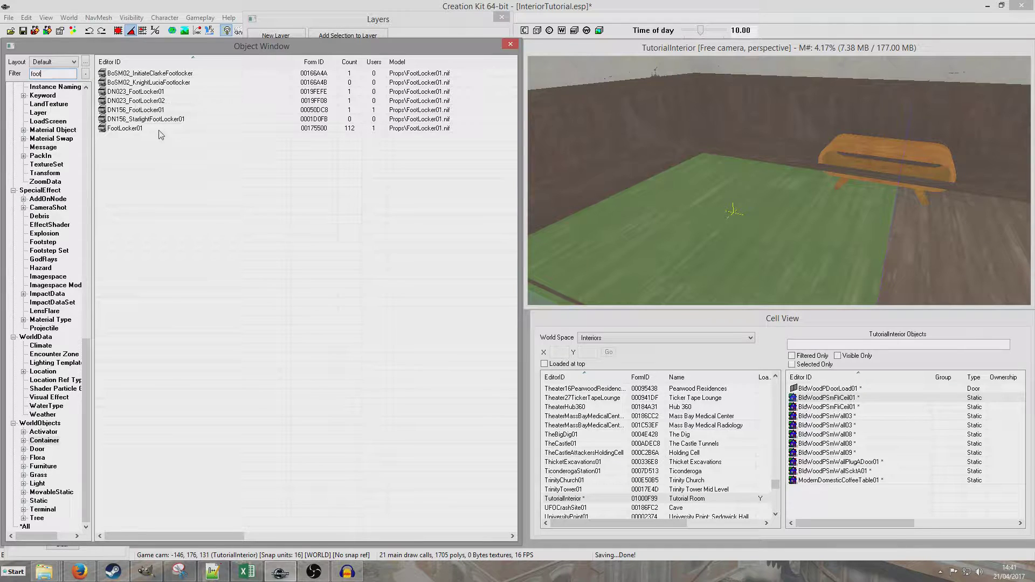
Place a FootLocker01 container in the room and position it on top of the coffee table.
left_click_drag(156, 128, 745, 222)
scroll(744, 222, "up", 3)
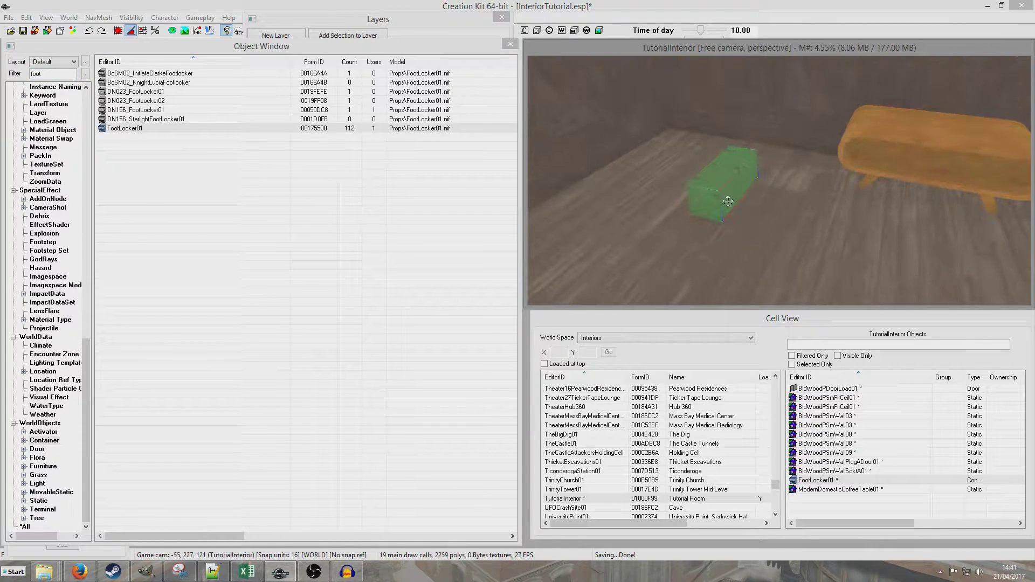
left_click_drag(725, 193, 953, 109)
middle_click_drag(953, 152, 957, 190, "shift")
scroll(958, 190, "up", 2)
middle_click_drag(884, 108, 872, 169)
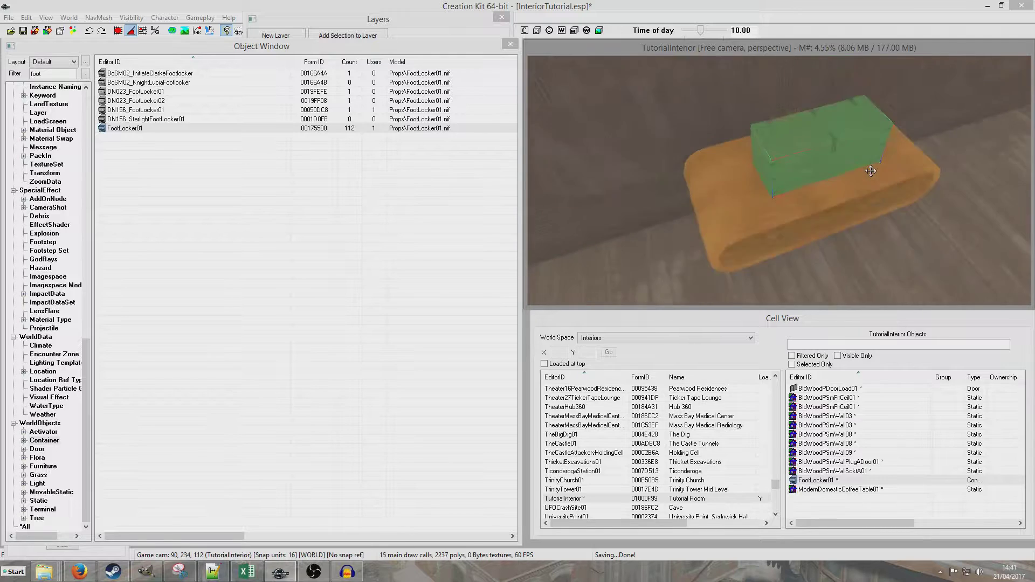
scroll(871, 169, "up", 3)
left_click_drag(863, 114, 850, 113)
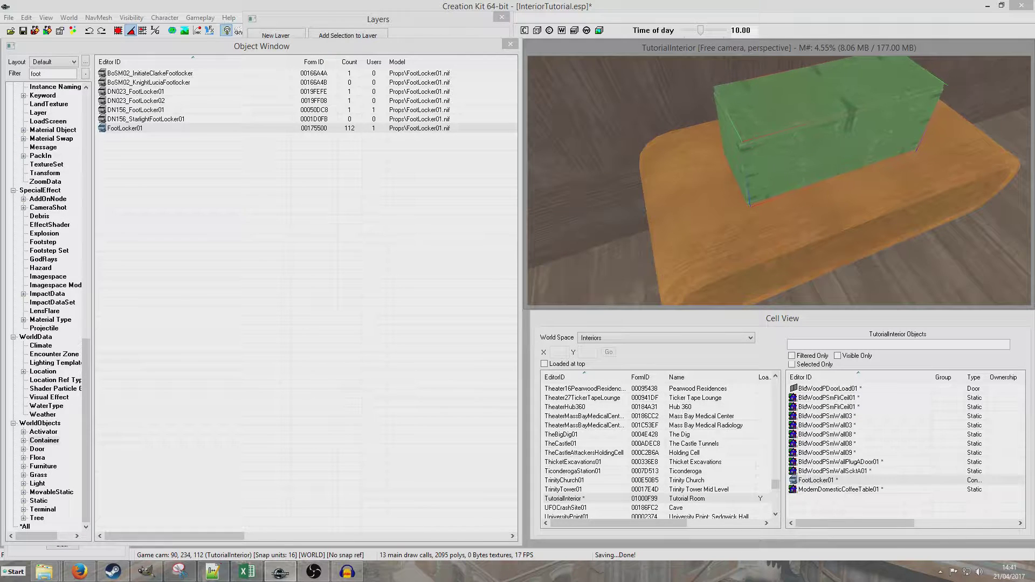
Save the plugin, then turn off the default editor lighting and view the inside of the unlit room.
left_click(23, 31)
scroll(859, 148, "down", 5)
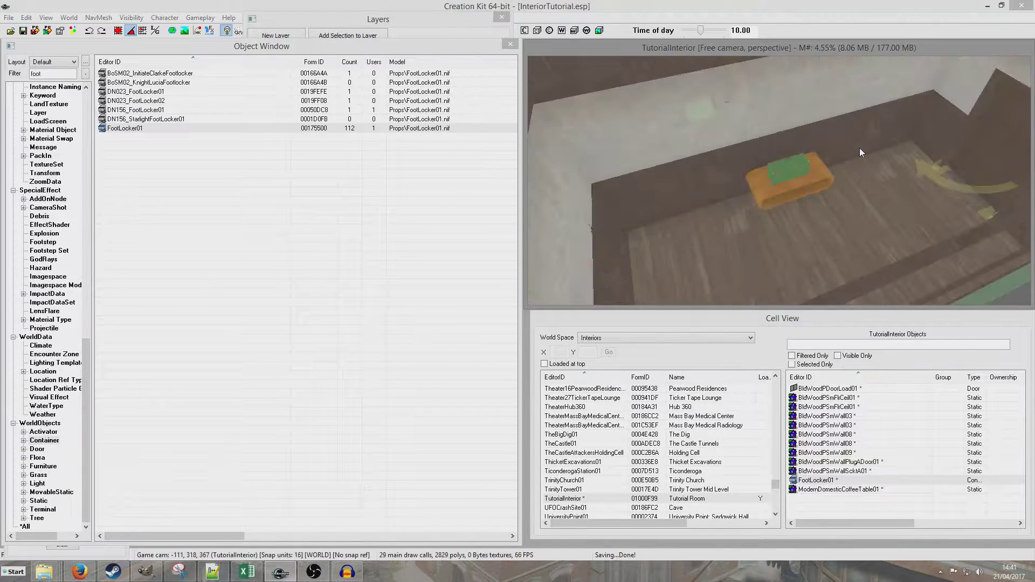
scroll(859, 147, "up", 2)
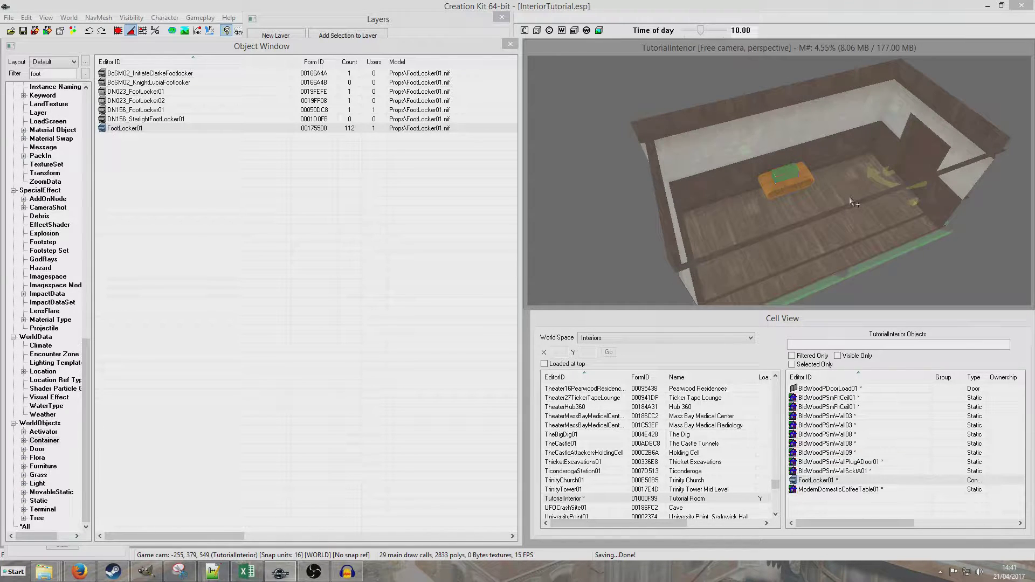
key("a")
middle_click_drag(906, 211, 798, 205, "shift")
scroll(772, 206, "up", 5)
scroll(771, 205, "down", 4)
scroll(764, 182, "up", 3)
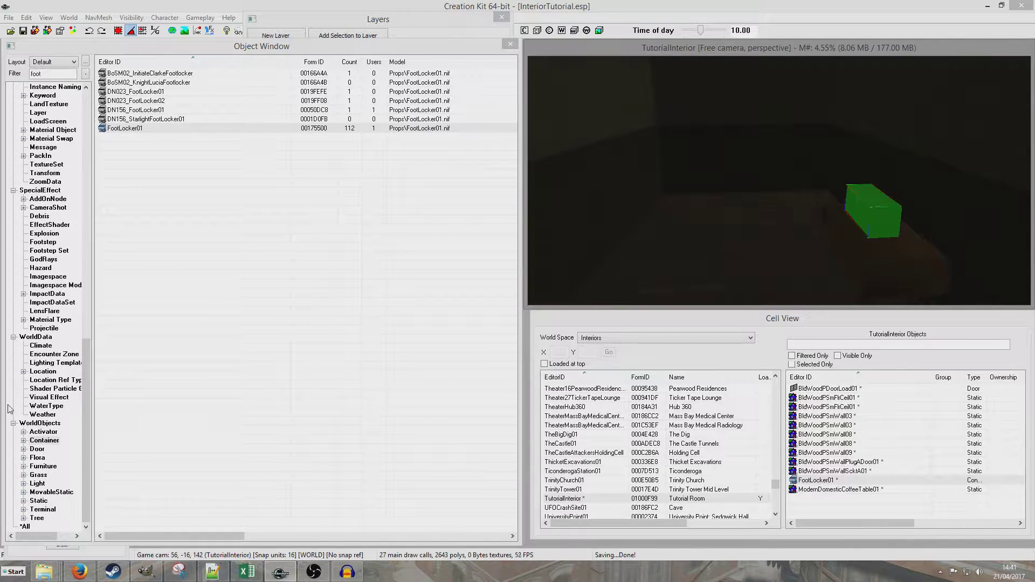
List the Light objects, trying the filters "white", "warm" and "spot" and returning to "white".
left_click(37, 484)
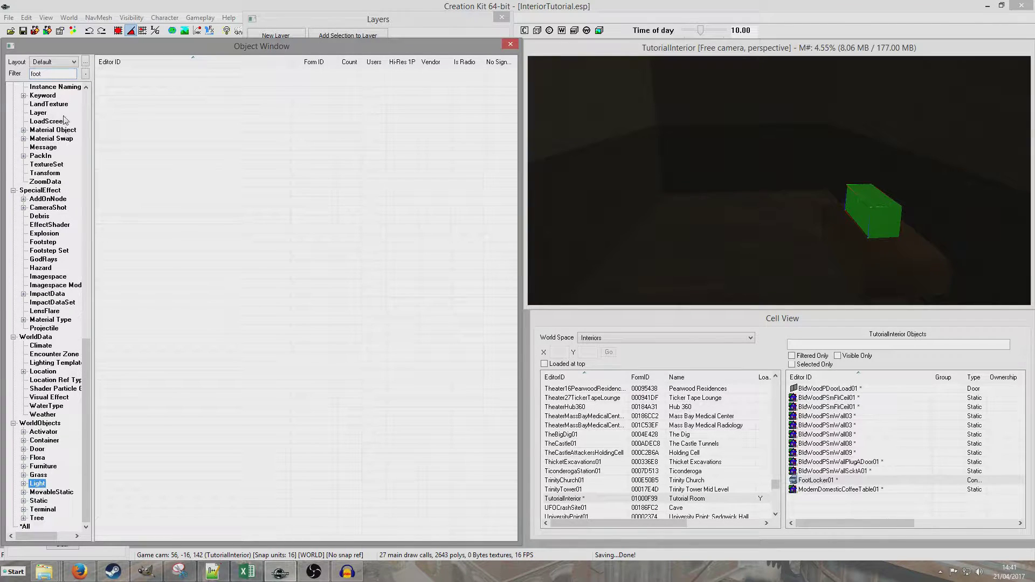
left_click_drag(54, 73, 8, 73)
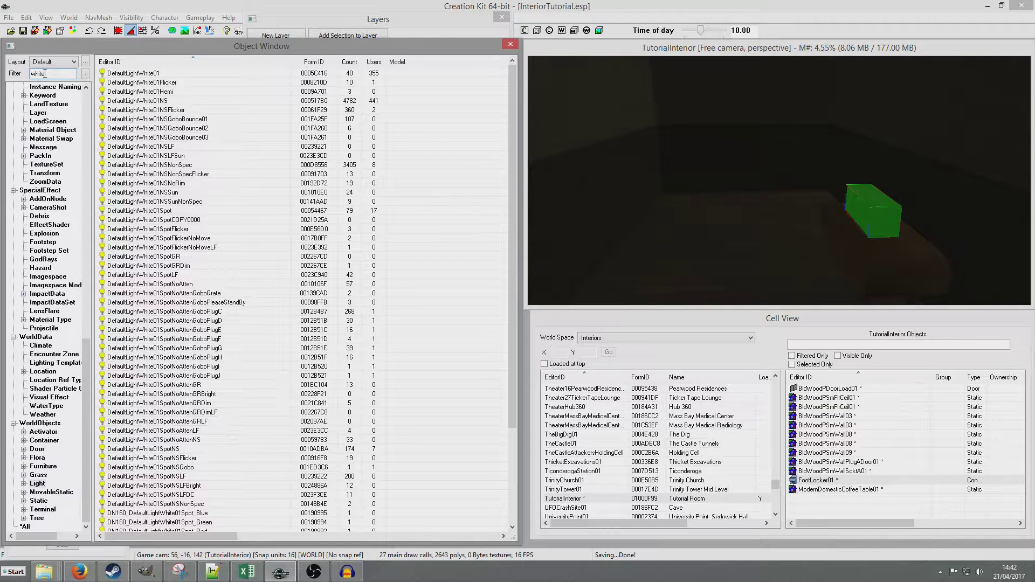
type("l")
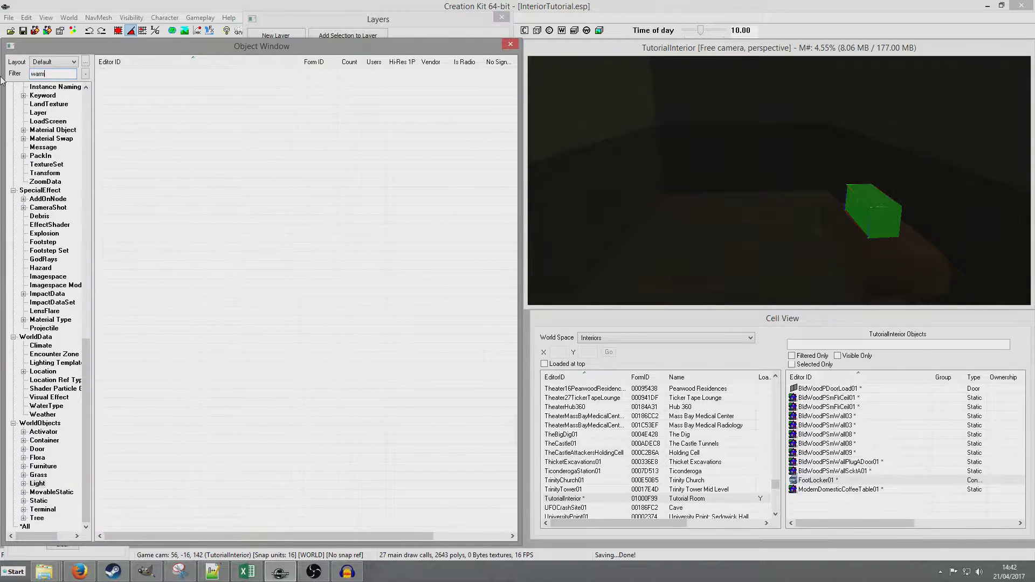
type("sp")
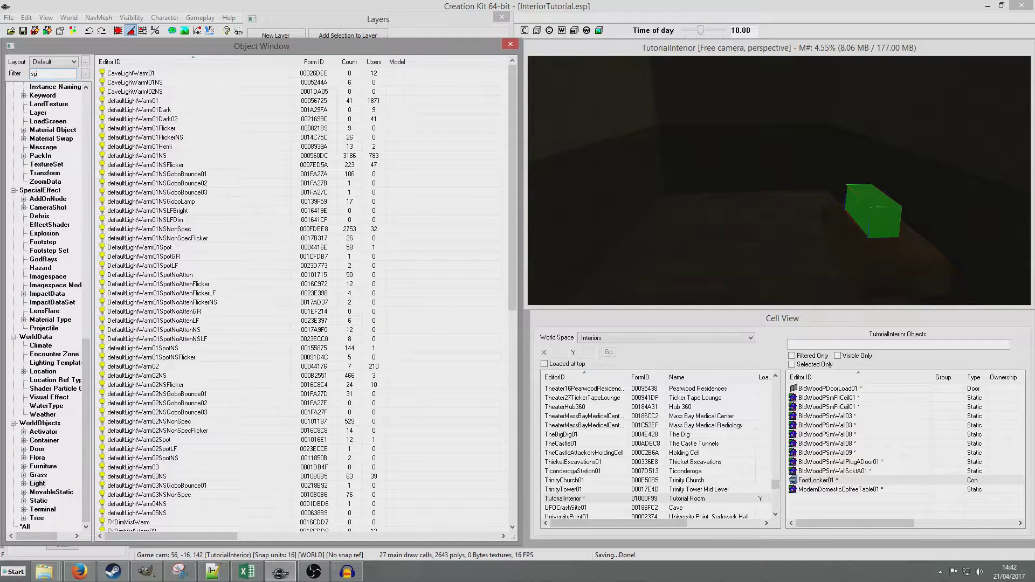
type("ot")
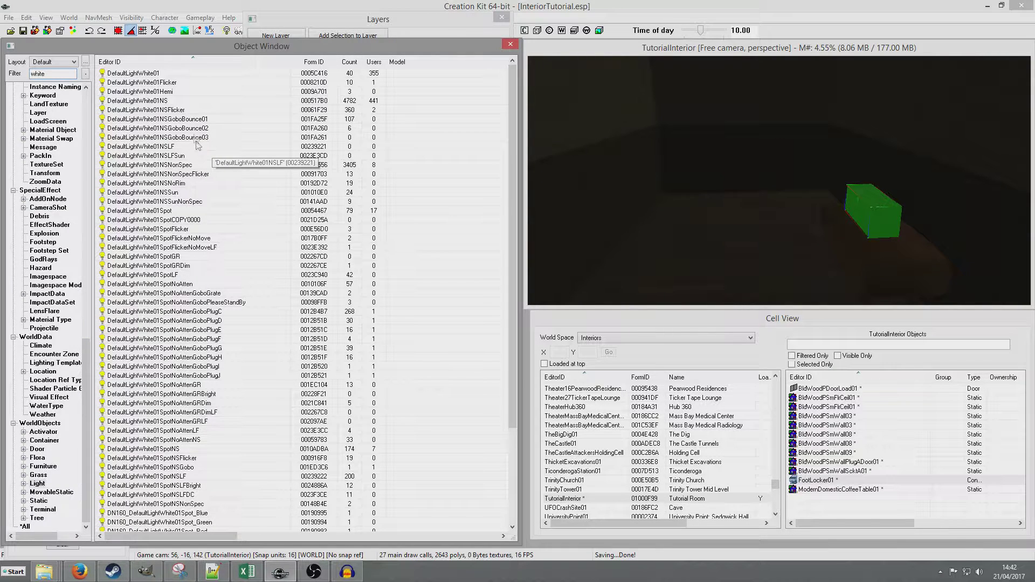
Try a DefaultLightWhite01Hemi light raised above the room's floor, then delete it.
left_click(187, 102)
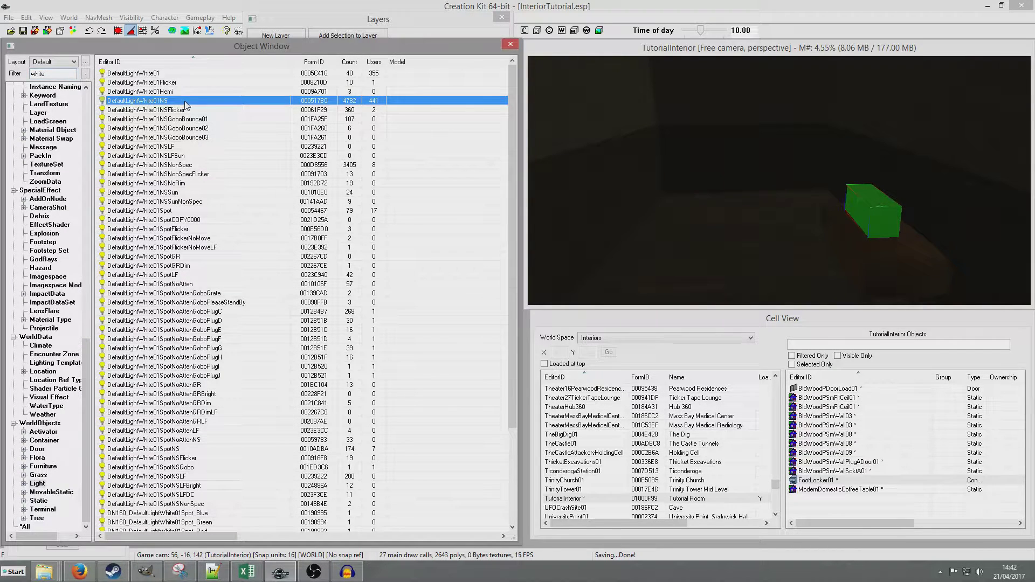
left_click(185, 156)
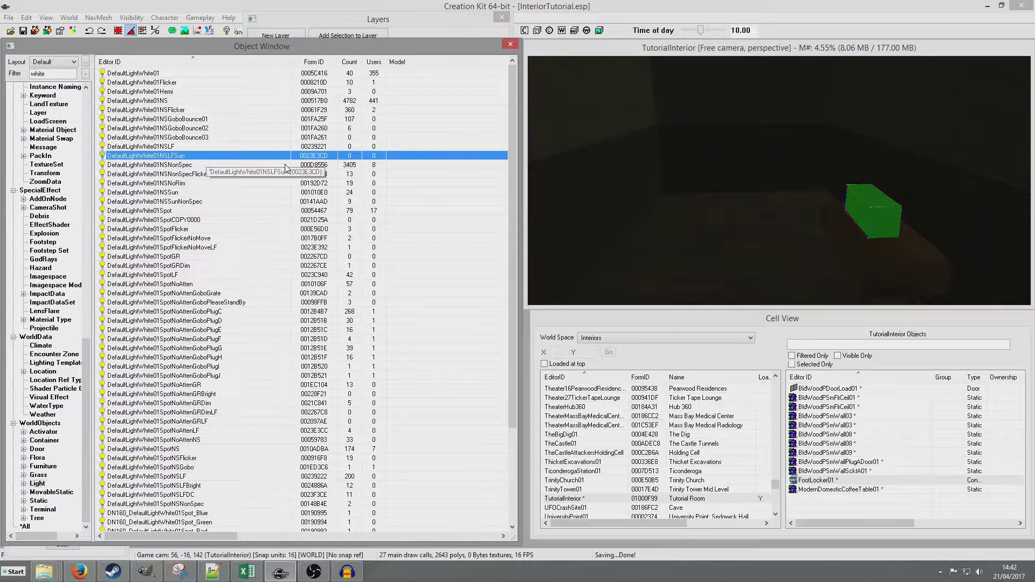
left_click(170, 102)
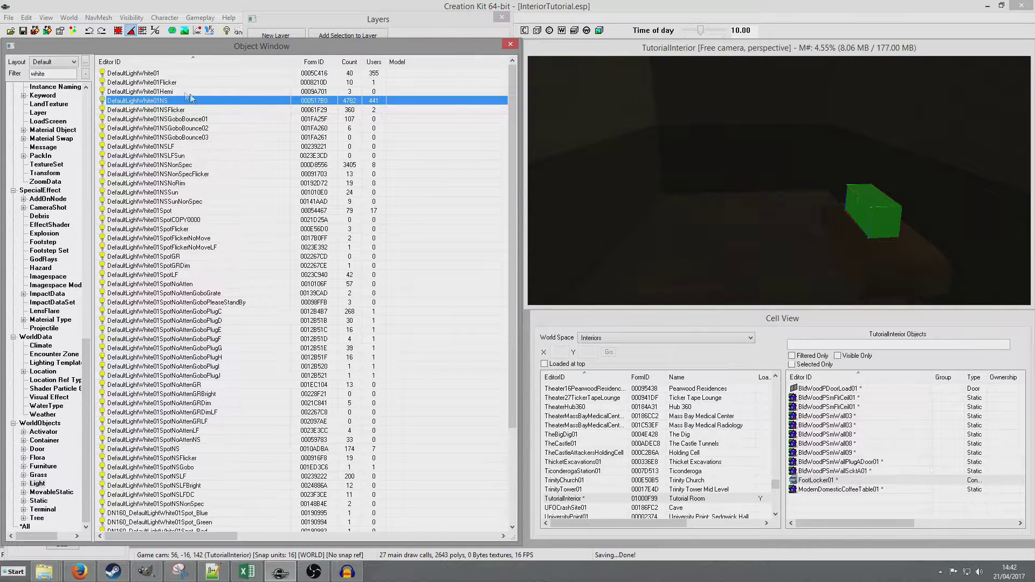
left_click(168, 92)
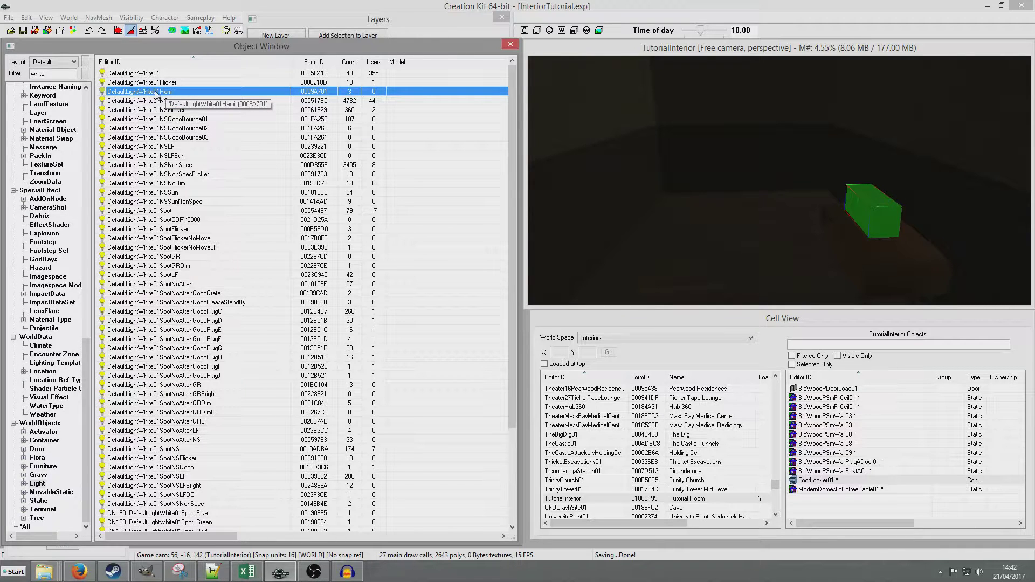
left_click_drag(156, 94, 742, 212)
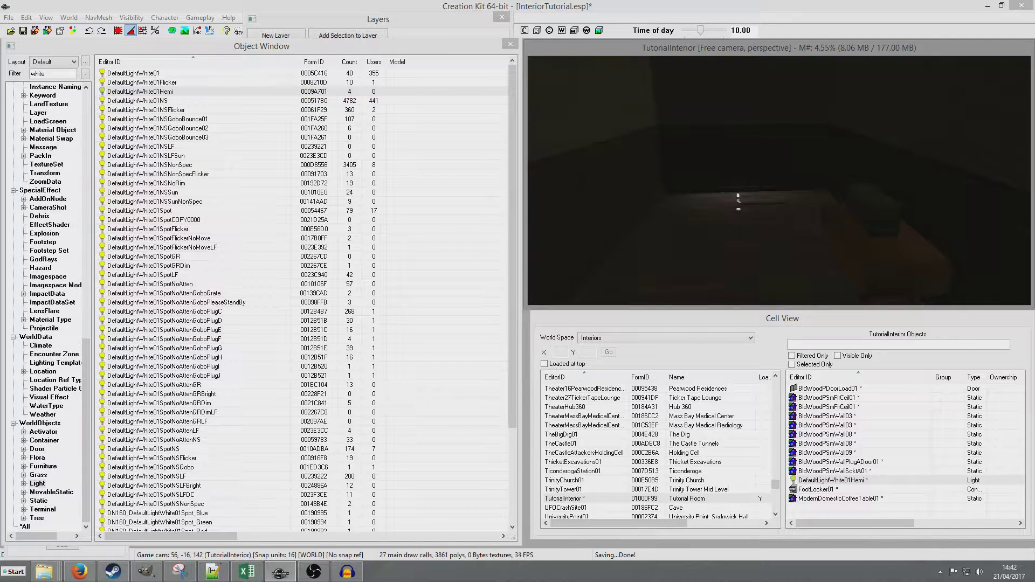
left_click_drag(738, 129, 747, 164)
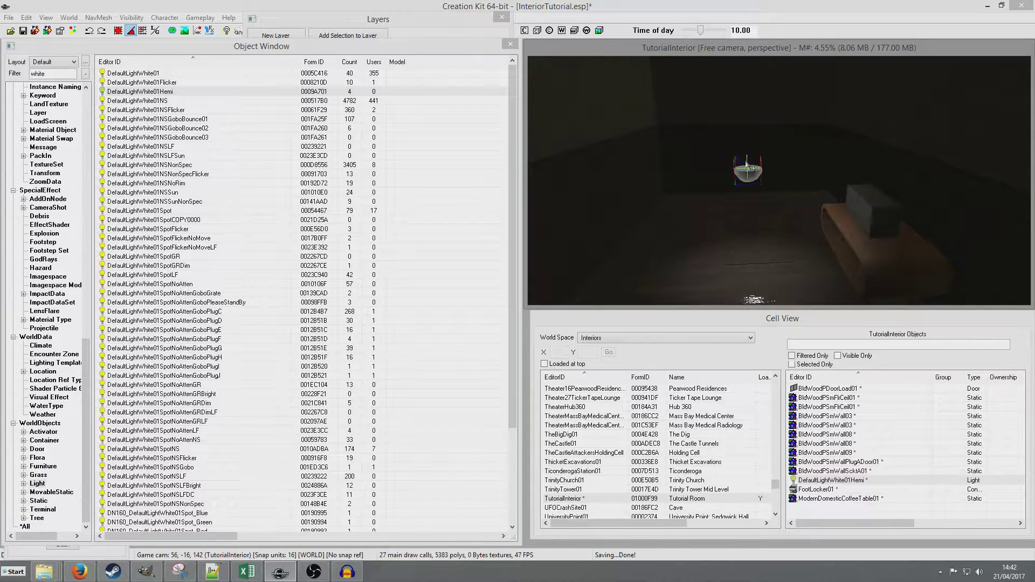
key("Delete")
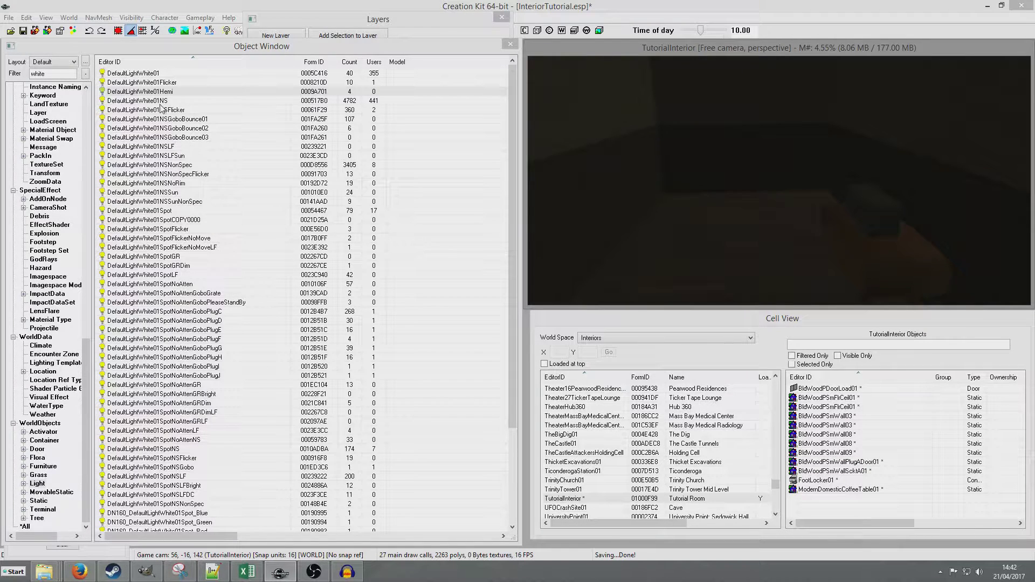
Try a DefaultLightWhite01 light raised above the room's floor, then delete it.
left_click(192, 119)
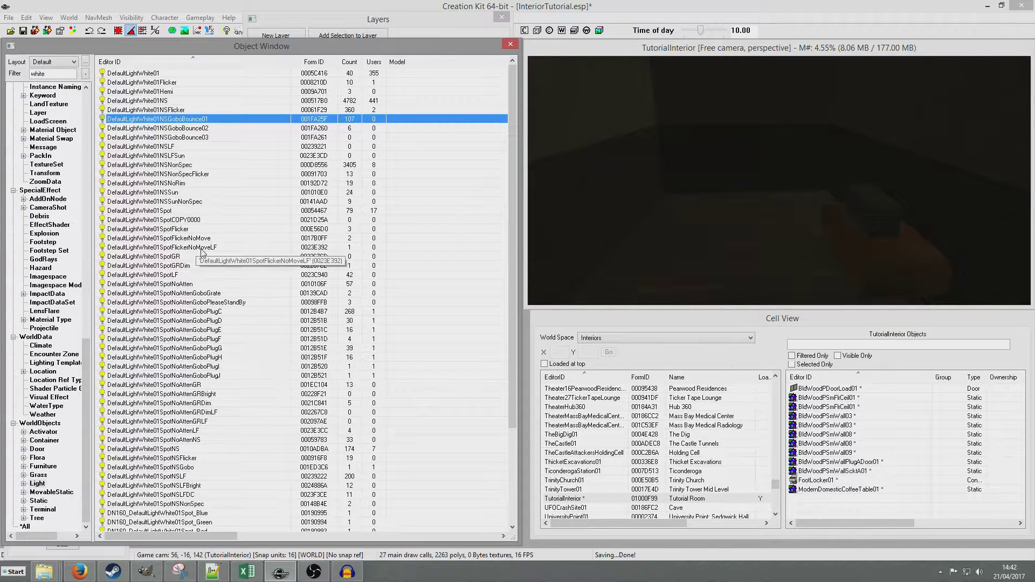
left_click(178, 102)
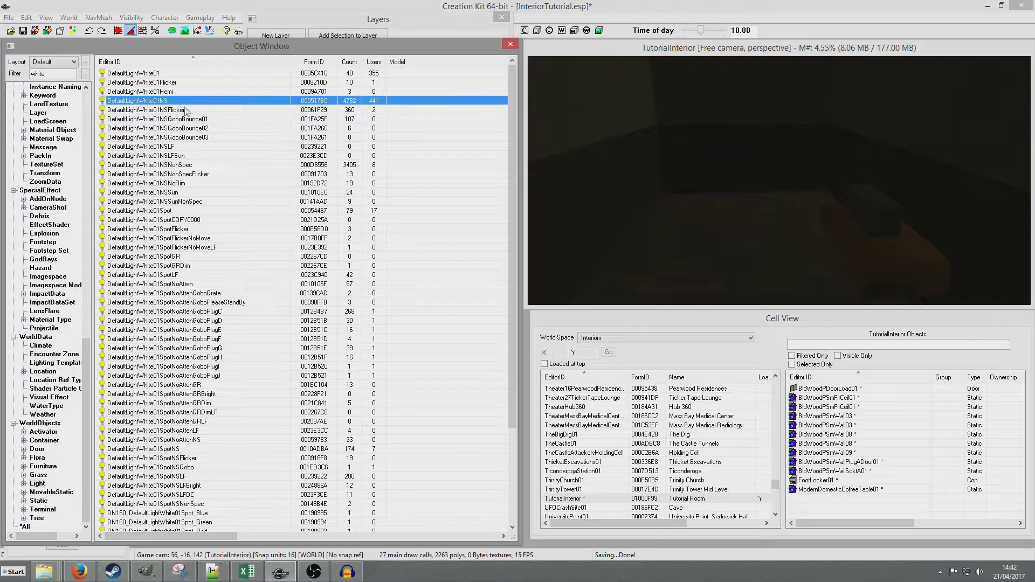
left_click_drag(162, 73, 792, 251)
mouse_move(792, 207)
left_mouse_down()
mouse_move(820, 235)
mouse_move(791, 210)
mouse_move(827, 173)
mouse_move(867, 231)
mouse_move(782, 197)
mouse_move(753, 208)
mouse_move(758, 216)
mouse_move(807, 180)
mouse_move(771, 170)
left_mouse_up()
key("Delete")
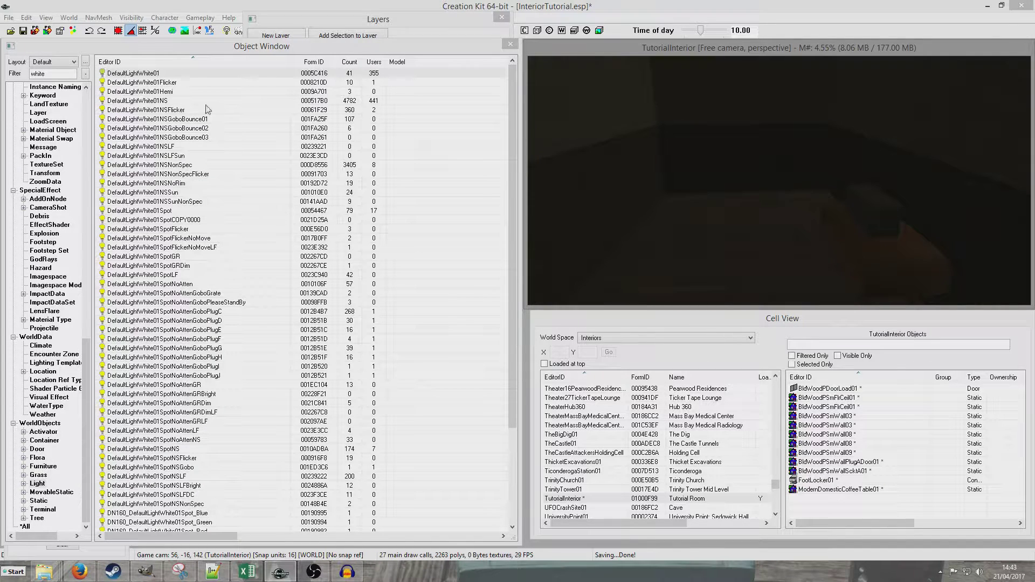
Place a DefaultLightWhite01NS light in the middle of the room and raise it to just below the ceiling.
left_click_drag(129, 104, 751, 248)
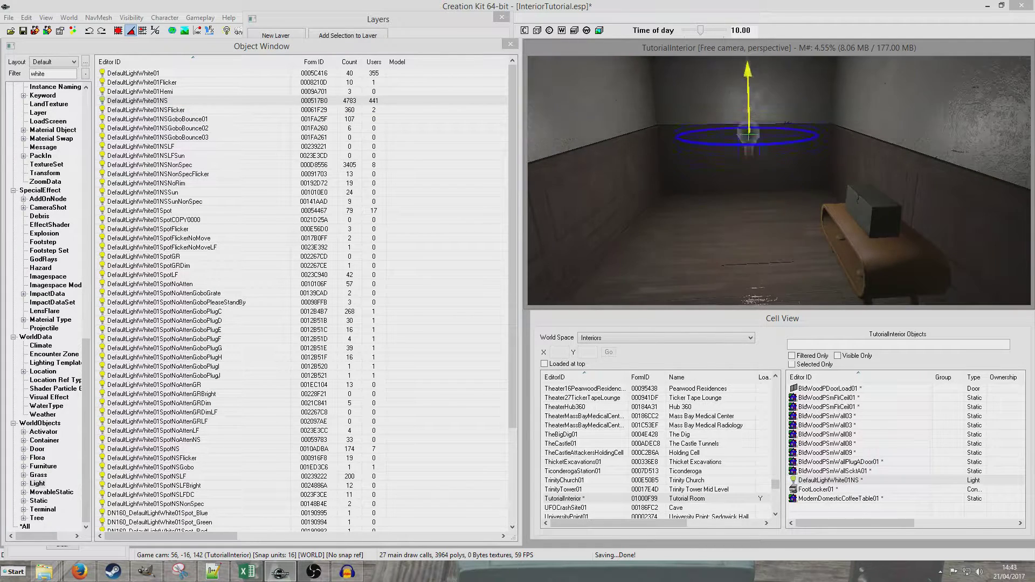
middle_click_drag(749, 171, 773, 198)
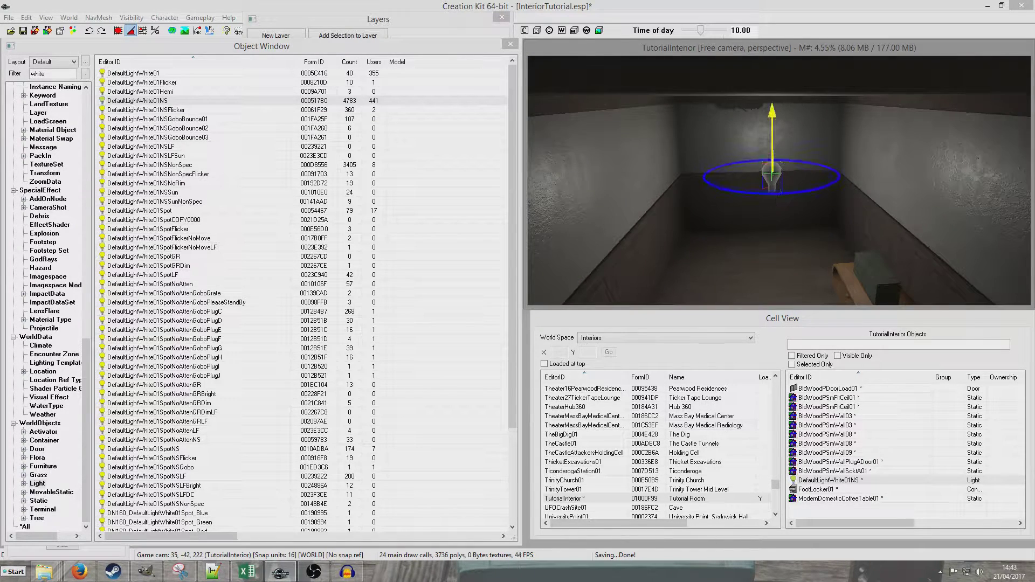
left_click_drag(773, 173, 769, 115)
middle_click_drag(795, 139, 784, 125, "shift")
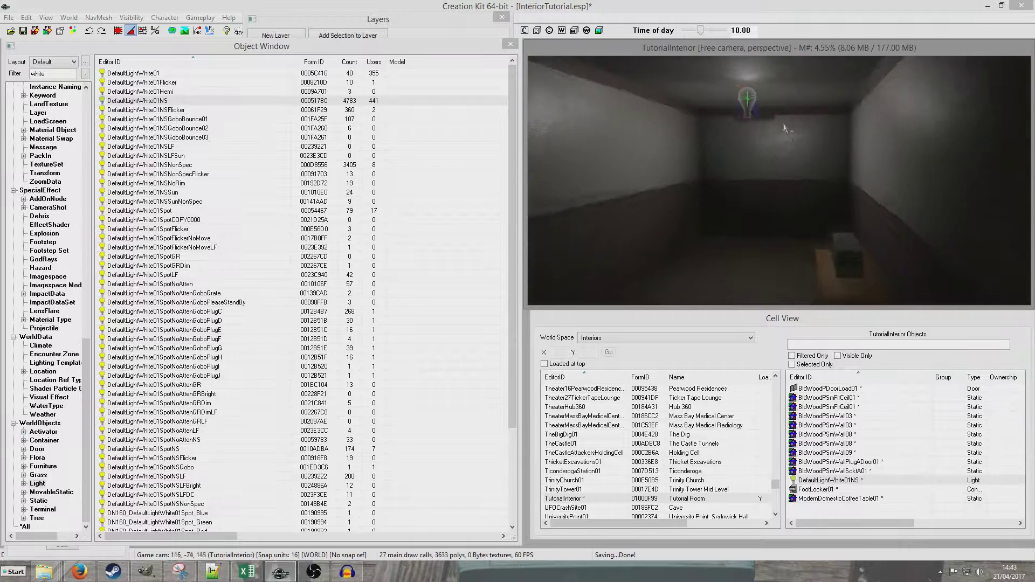
scroll(785, 130, "up", 5)
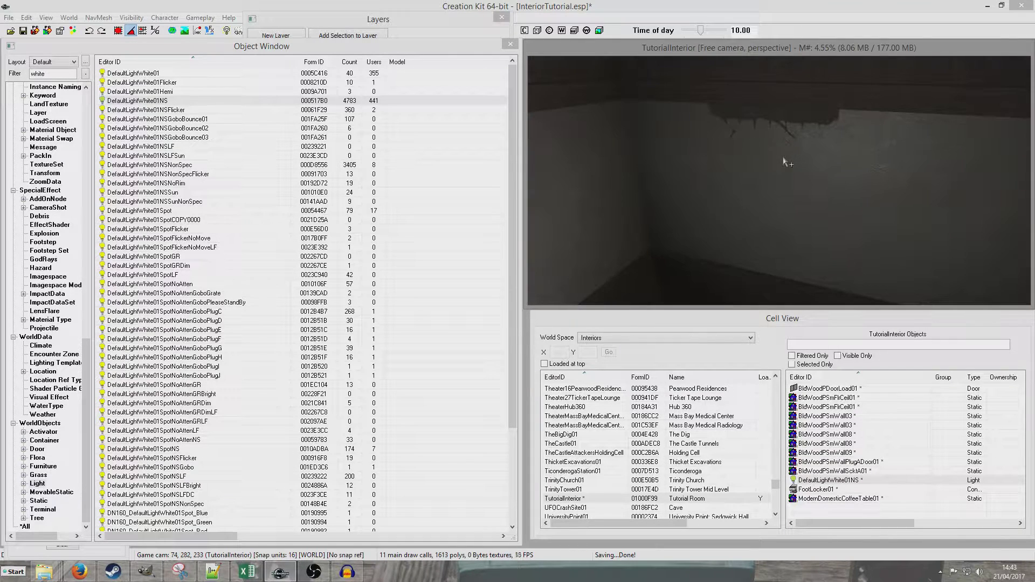
scroll(785, 158, "down", 5)
middle_click_drag(793, 209, 813, 162)
scroll(813, 162, "down", 3)
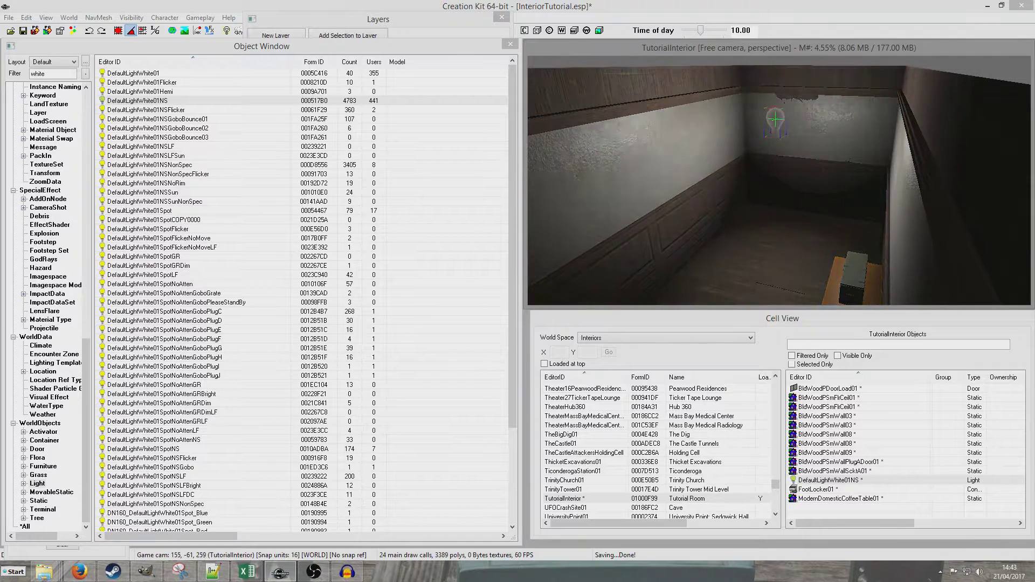
Adjust the placed white light until it brightly illuminates the whole room, checking it from inside and above.
left_click_drag(778, 128, 762, 103)
scroll(766, 129, "down", 3)
middle_click_drag(762, 103, 768, 180, "shift")
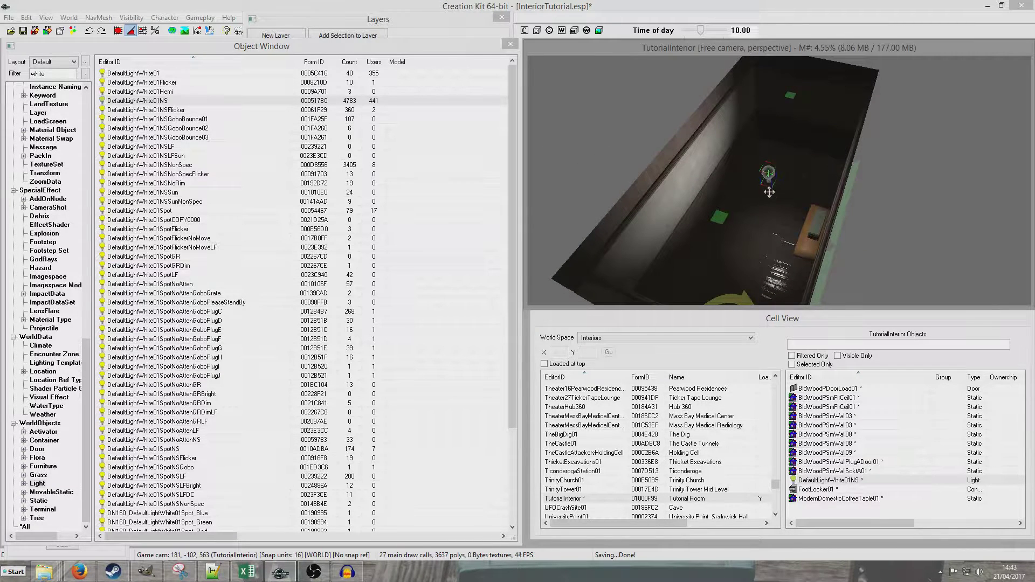
left_click_drag(769, 175, 770, 188)
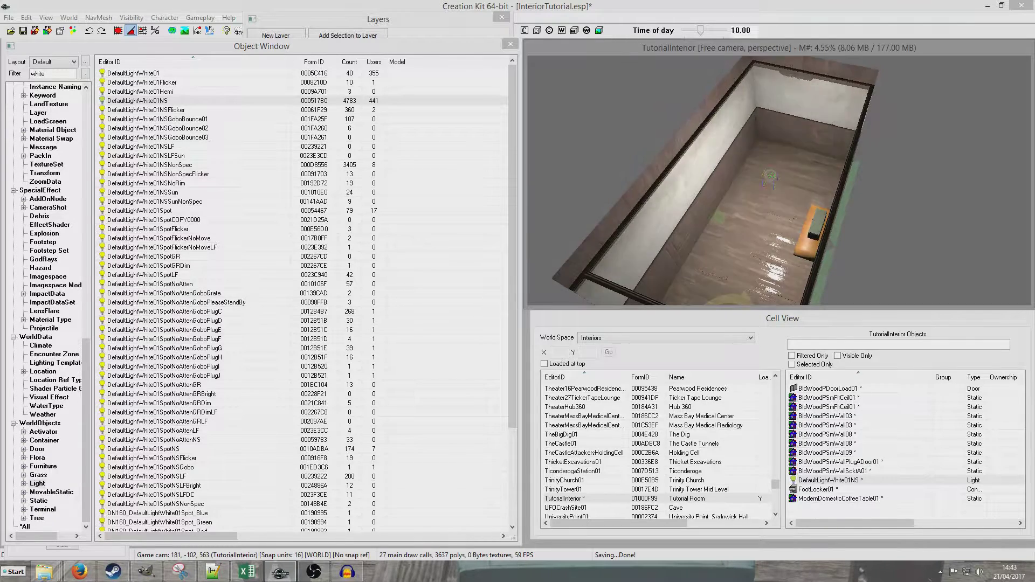
left_click_drag(771, 176, 770, 176)
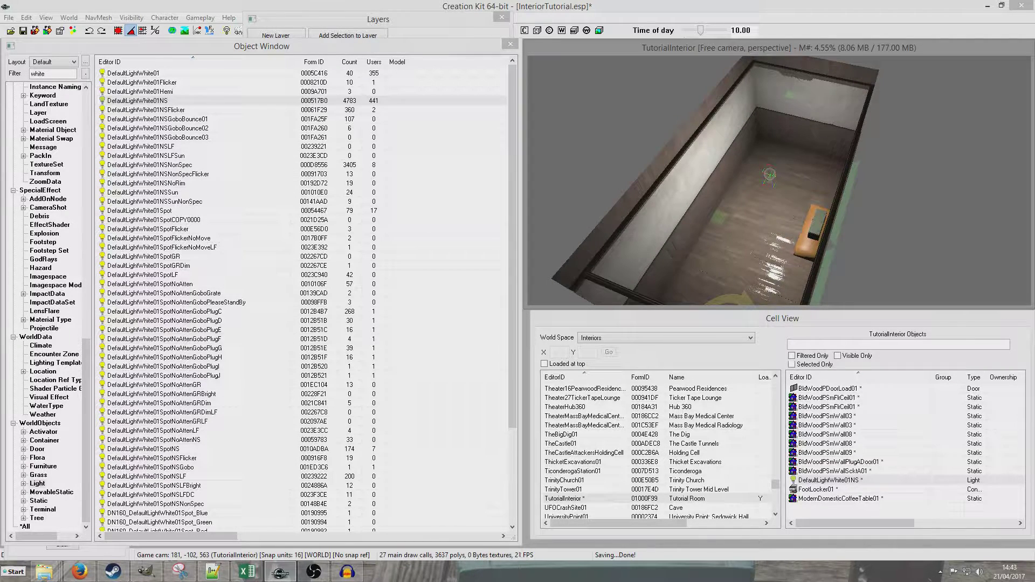
left_click_drag(770, 175, 765, 169)
middle_click_drag(766, 169, 804, 134, "shift")
left_click_drag(798, 146, 802, 204)
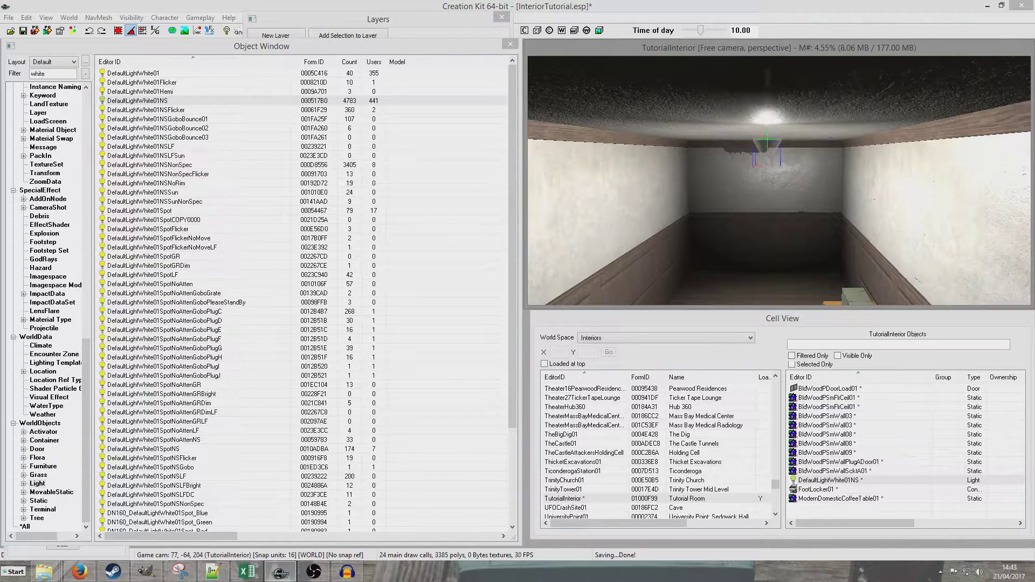
scroll(801, 204, "down", 3)
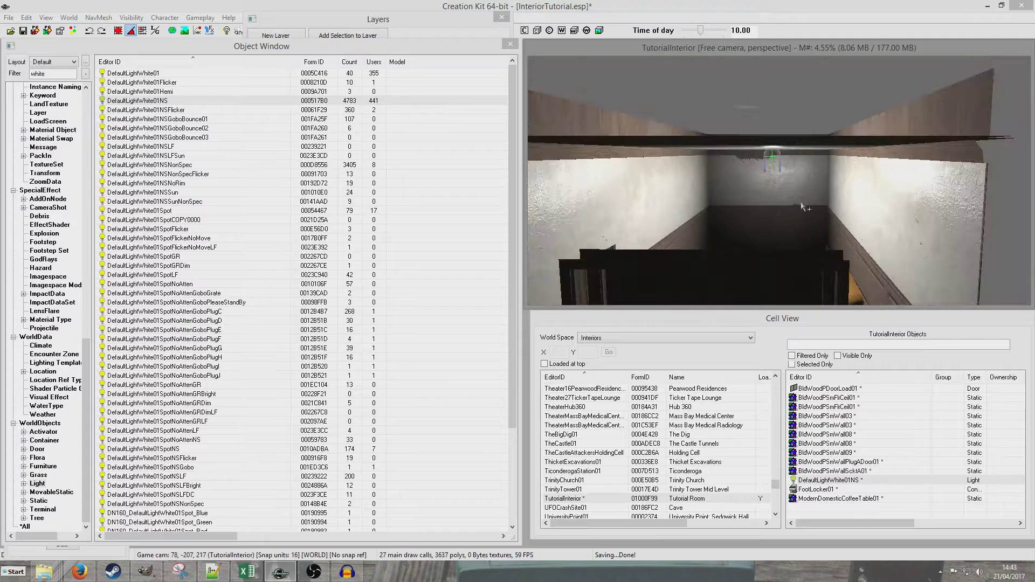
middle_click_drag(802, 206, 732, 164, "shift")
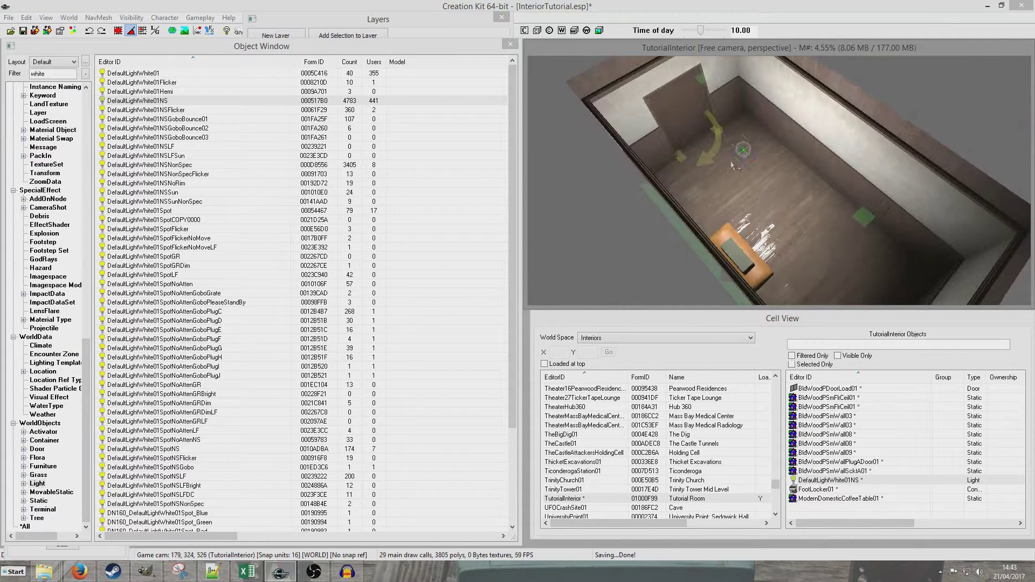
right_click_drag(747, 173, 734, 181)
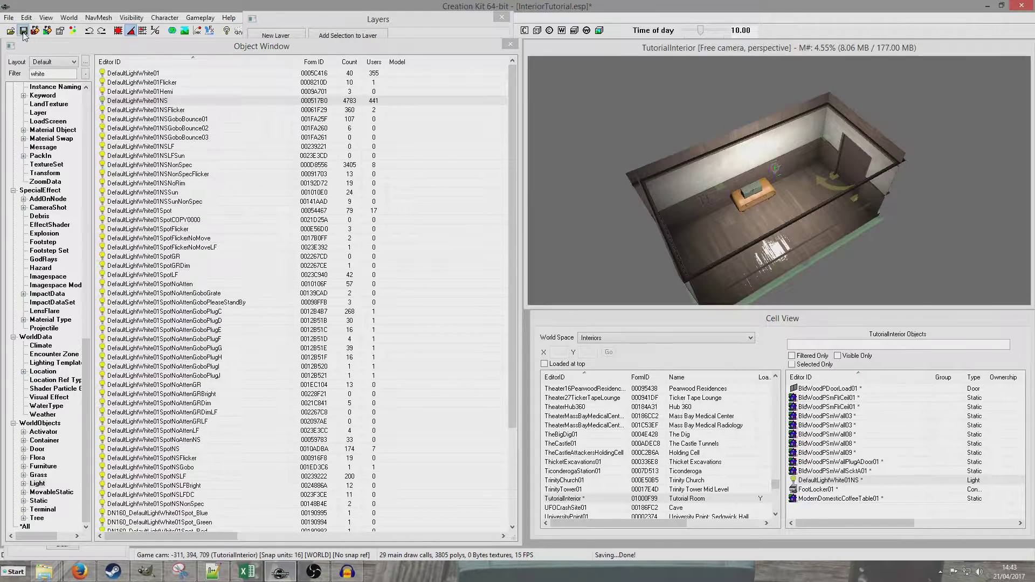
Load the AbernathyFarmExt cell from the Commonwealth world space.
left_click(850, 178)
key("f")
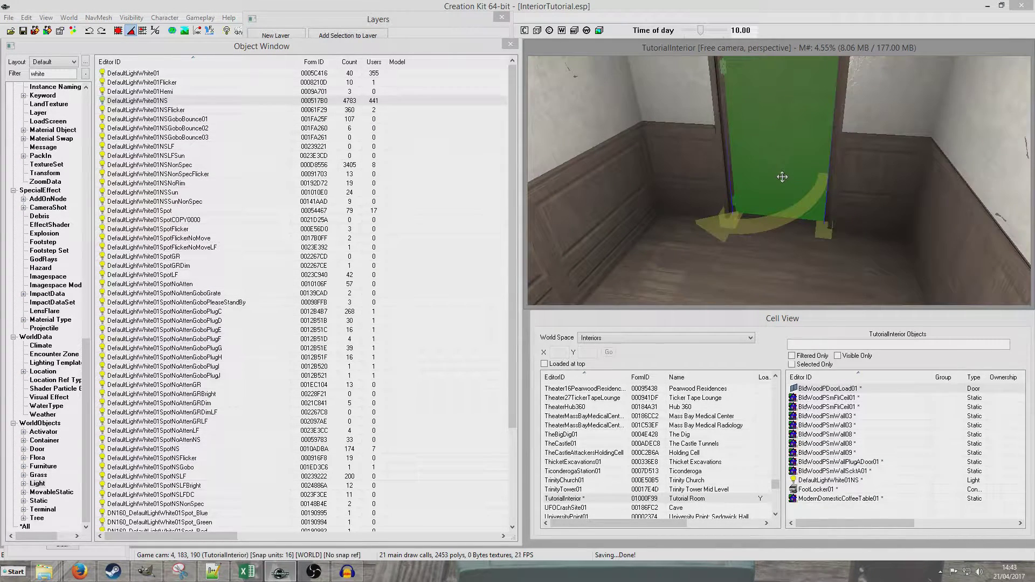
left_click(670, 338)
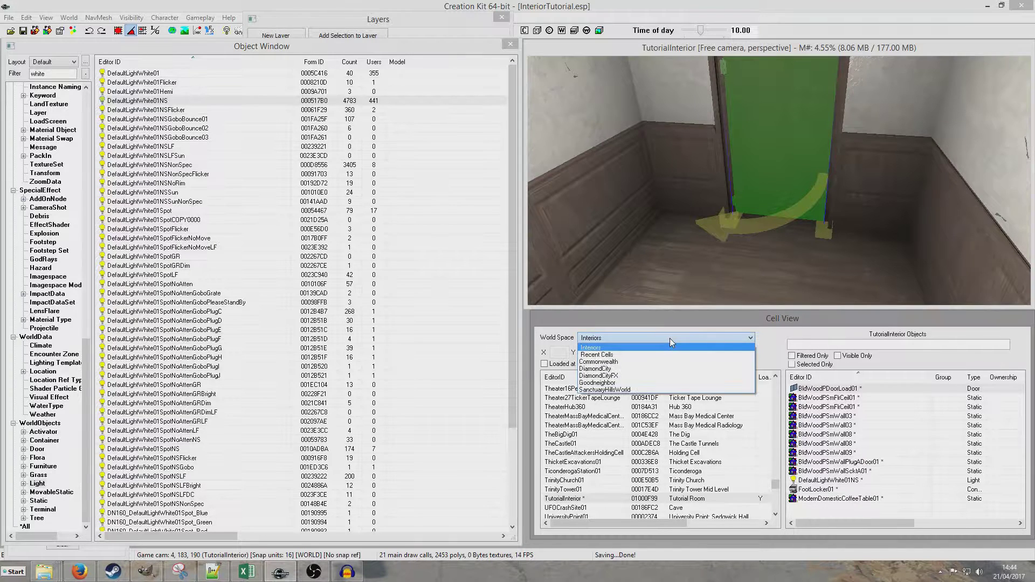
left_click(671, 369)
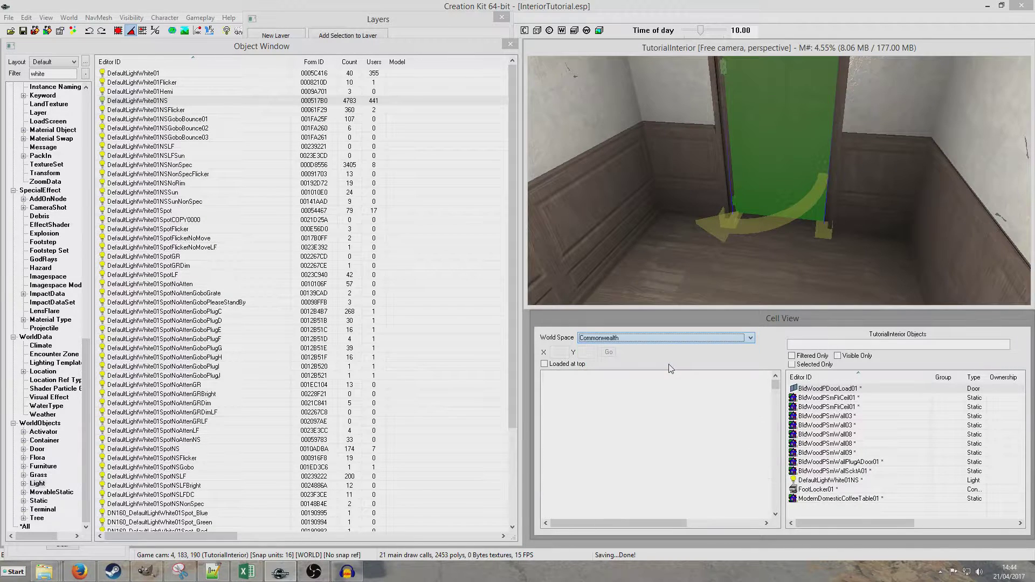
double_click(597, 395)
Hide the markers and place a BldWoodPDoorLoad01 door on the ground beside the farm's fence.
middle_click_drag(791, 211, 772, 169, "shift")
key("a")
key("a")
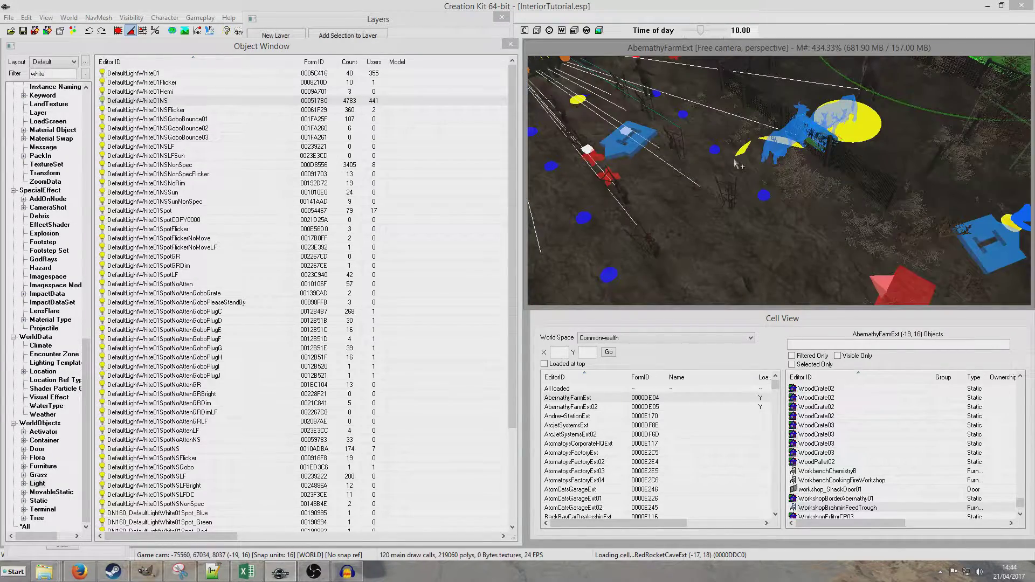
key("m")
middle_click_drag(727, 143, 735, 169)
scroll(753, 194, "down", 3)
scroll(735, 169, "up", 3)
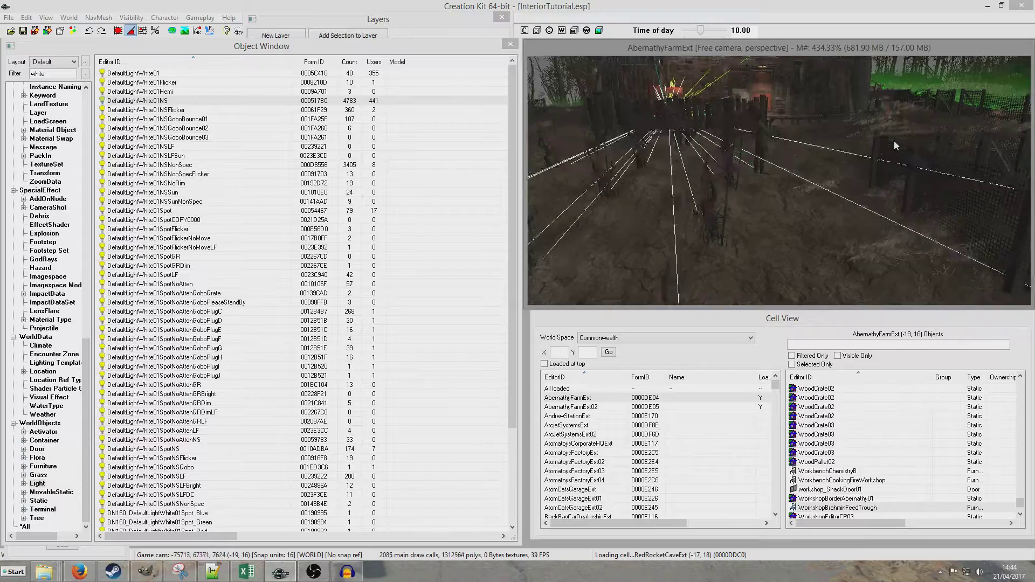
middle_click_drag(894, 146, 786, 215, "shift")
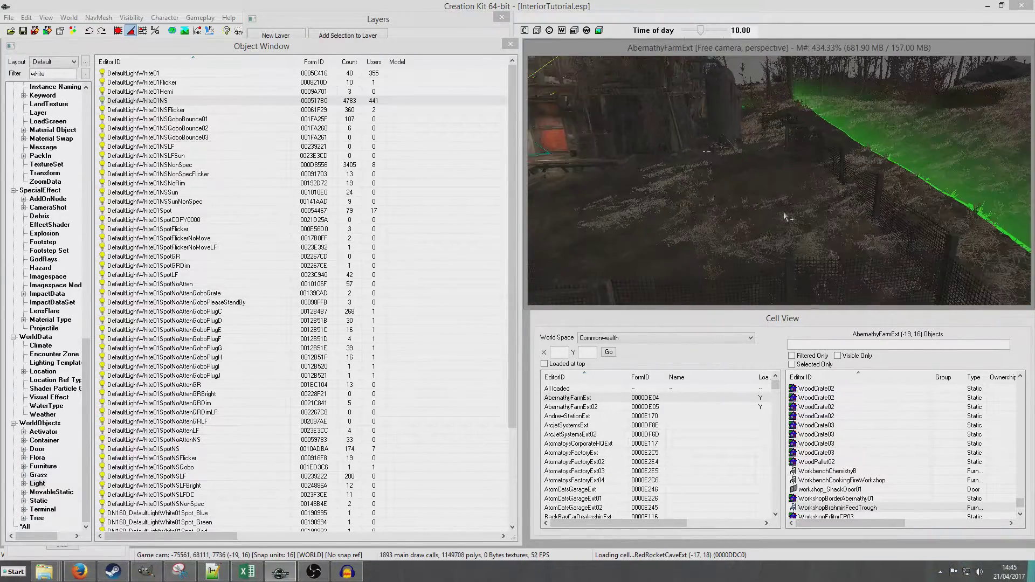
left_click(43, 456)
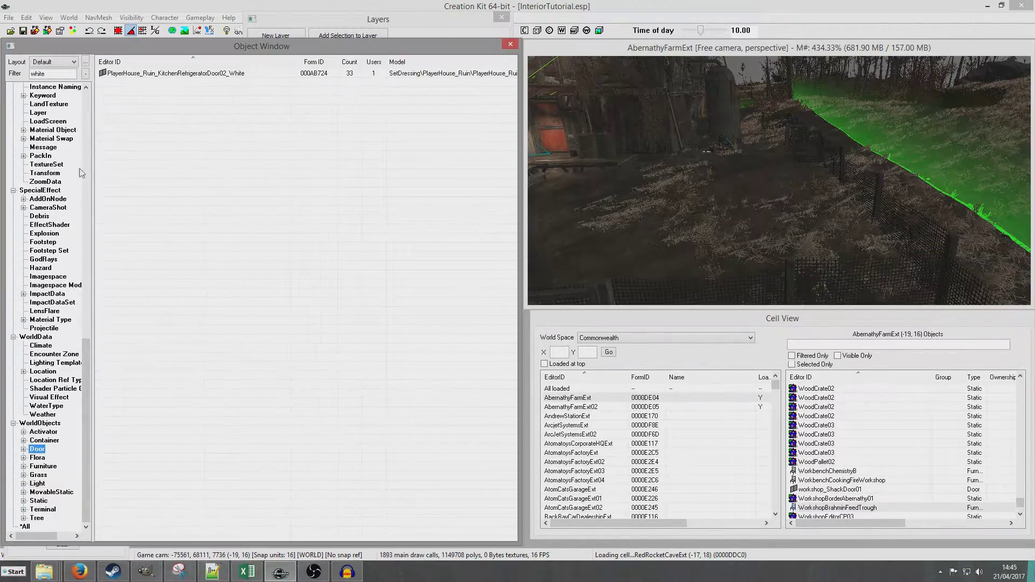
left_click_drag(61, 73, 24, 73)
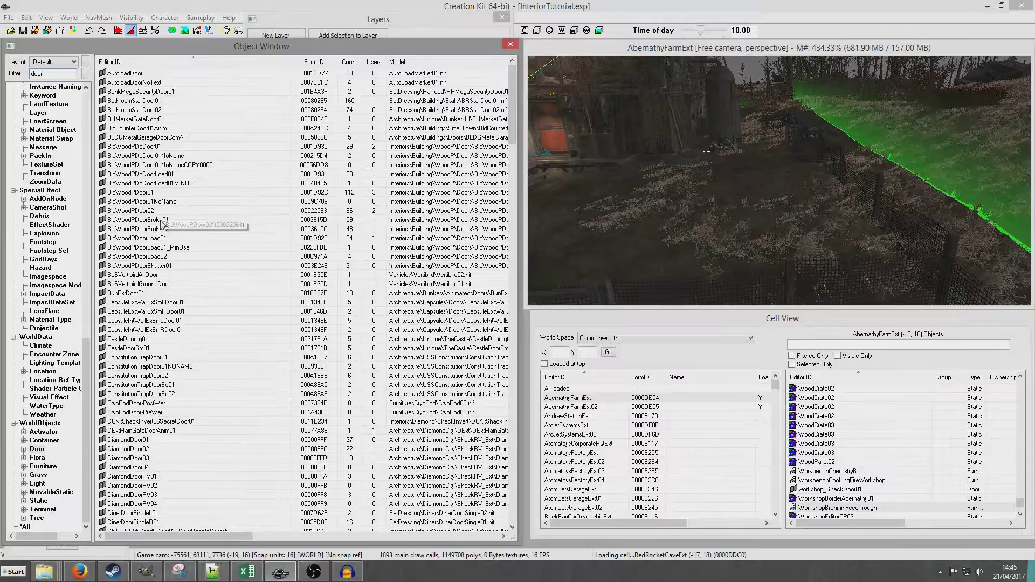
left_click_drag(554, 250, 802, 254)
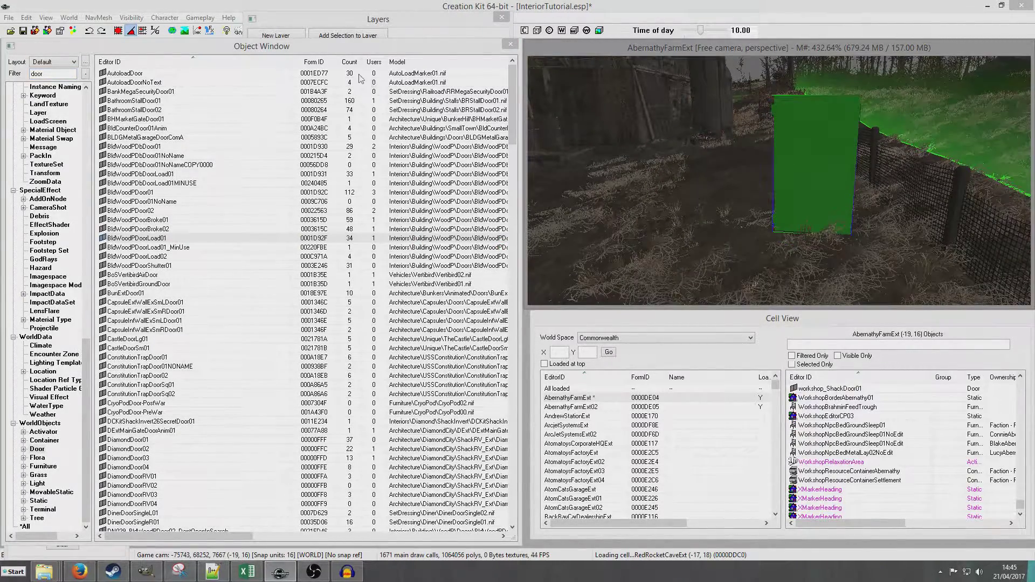
Enable teleport on the placed exterior door and link it to the BldWoodPDoorLoad01 reference in the TutorialInterior cell.
double_click(805, 199)
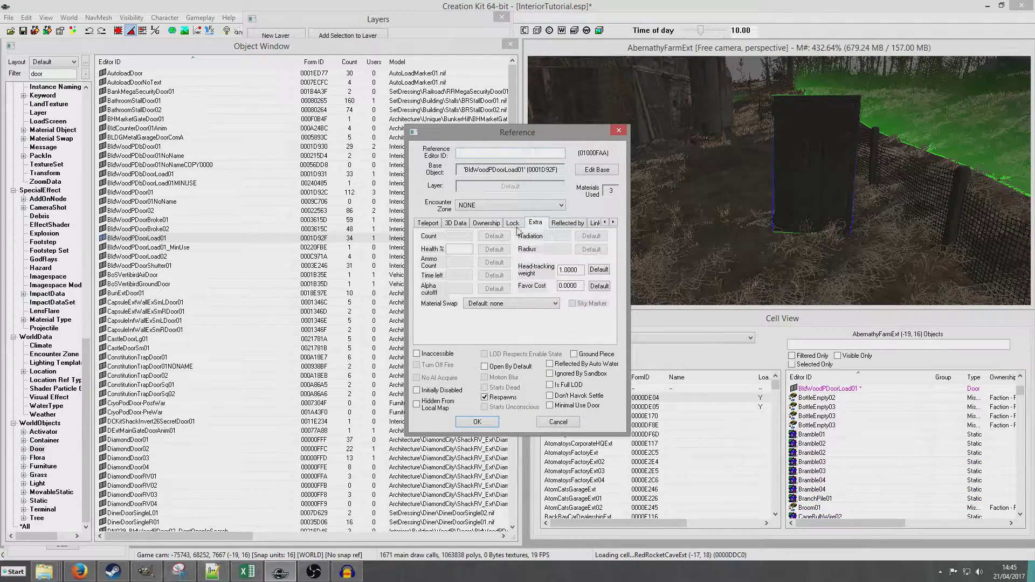
left_click(428, 223)
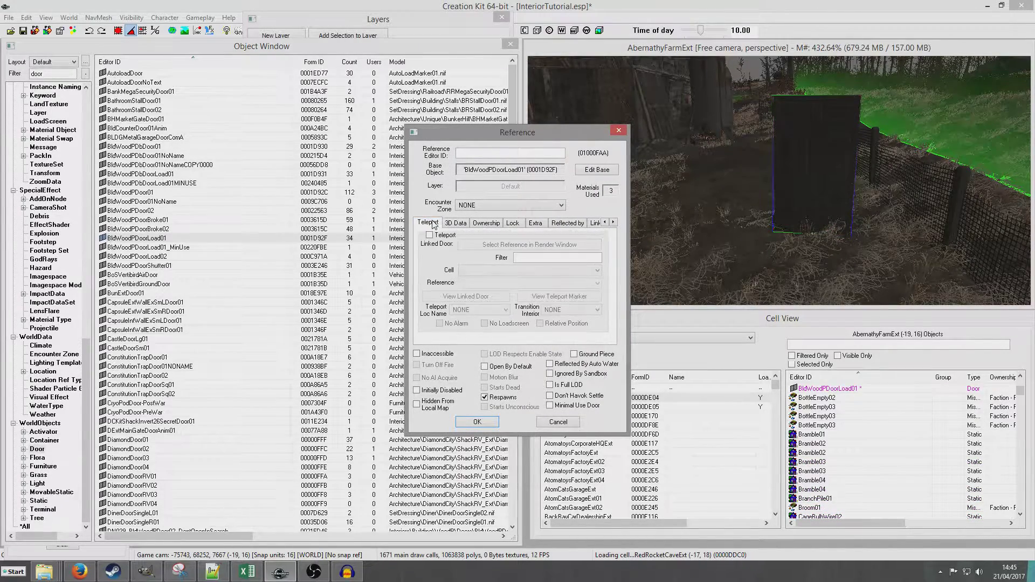
left_click(430, 236)
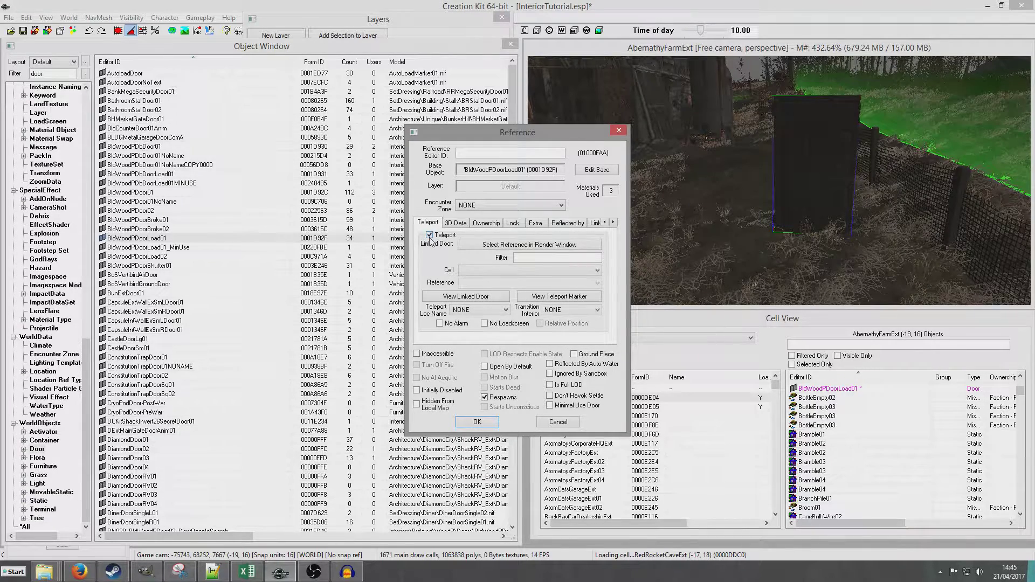
left_click(482, 270)
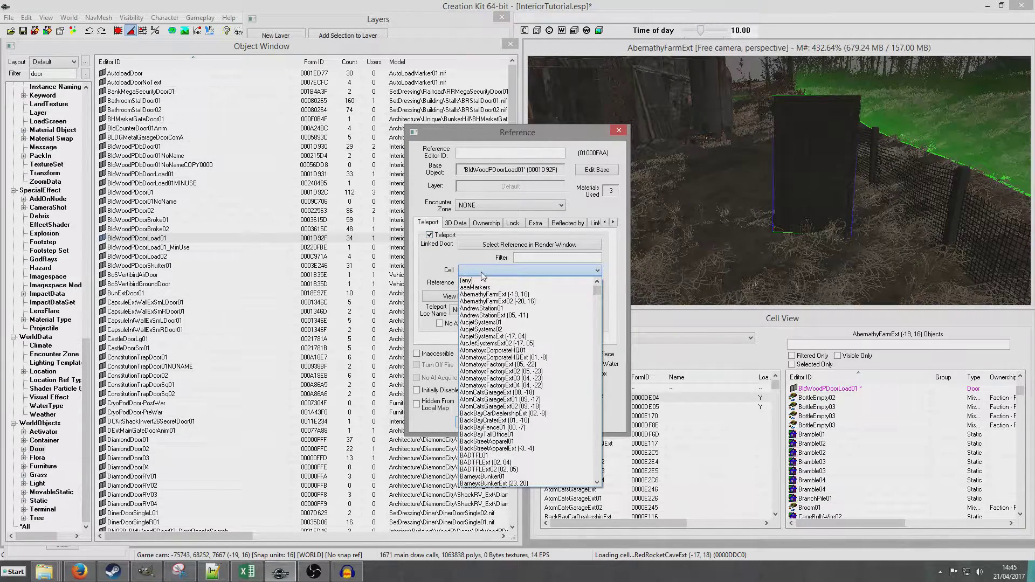
type("tu")
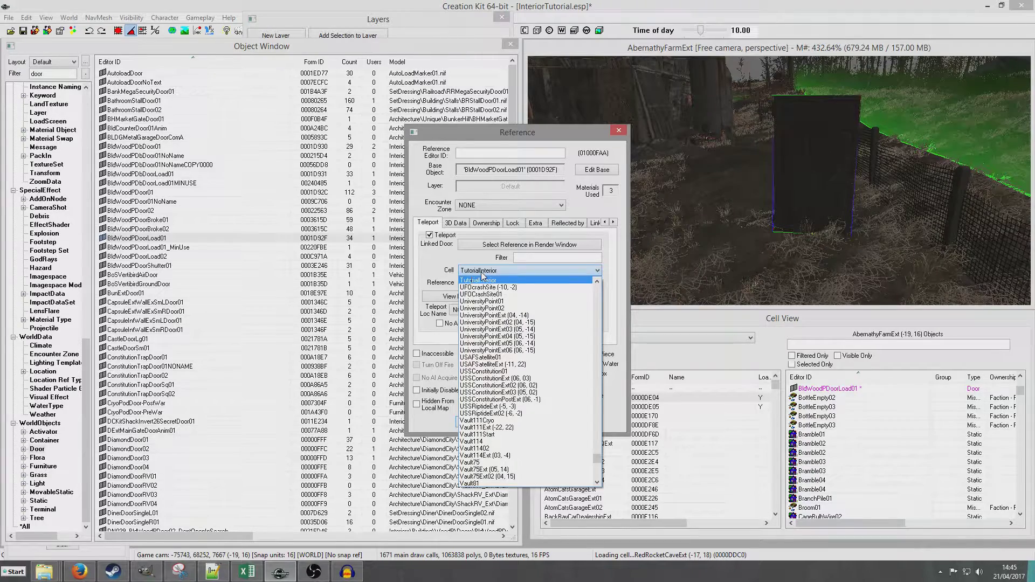
key("Return")
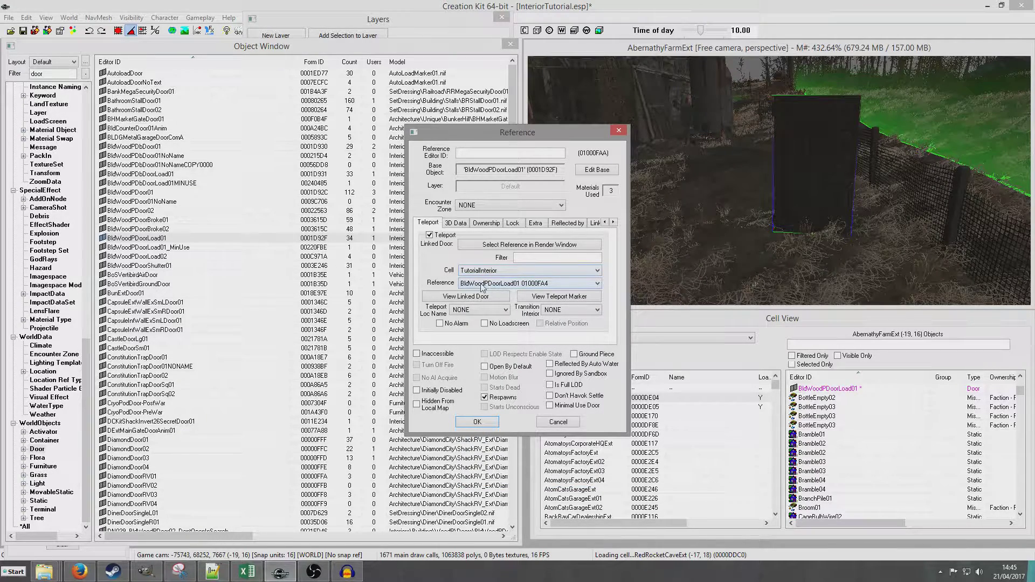
left_click(483, 284)
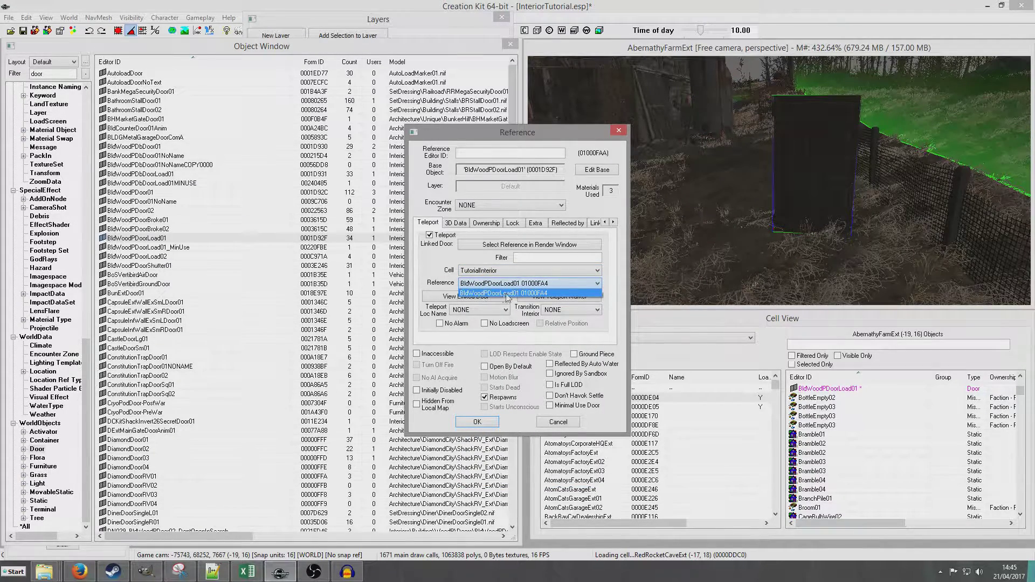
left_click(503, 294)
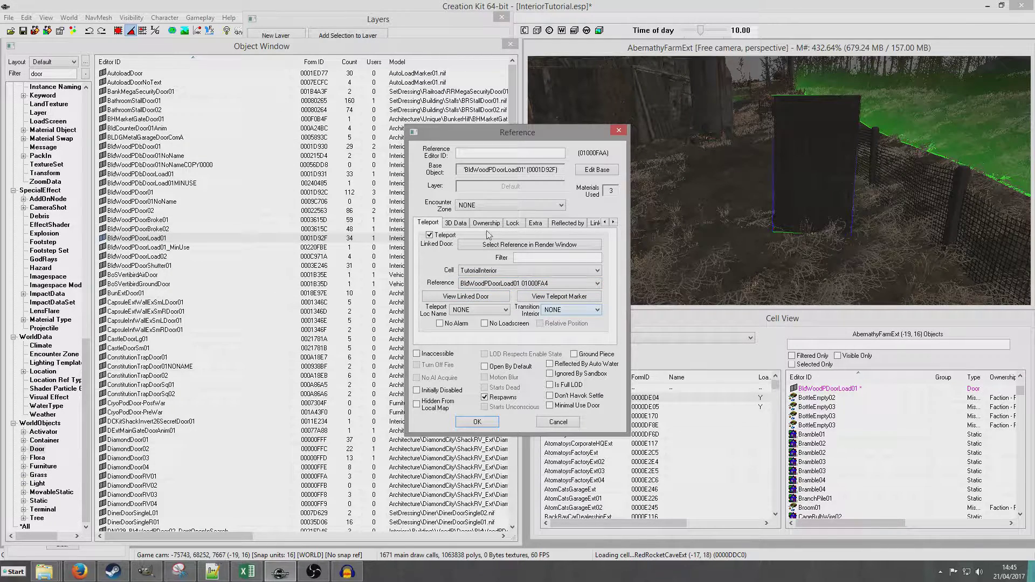
left_click(510, 286)
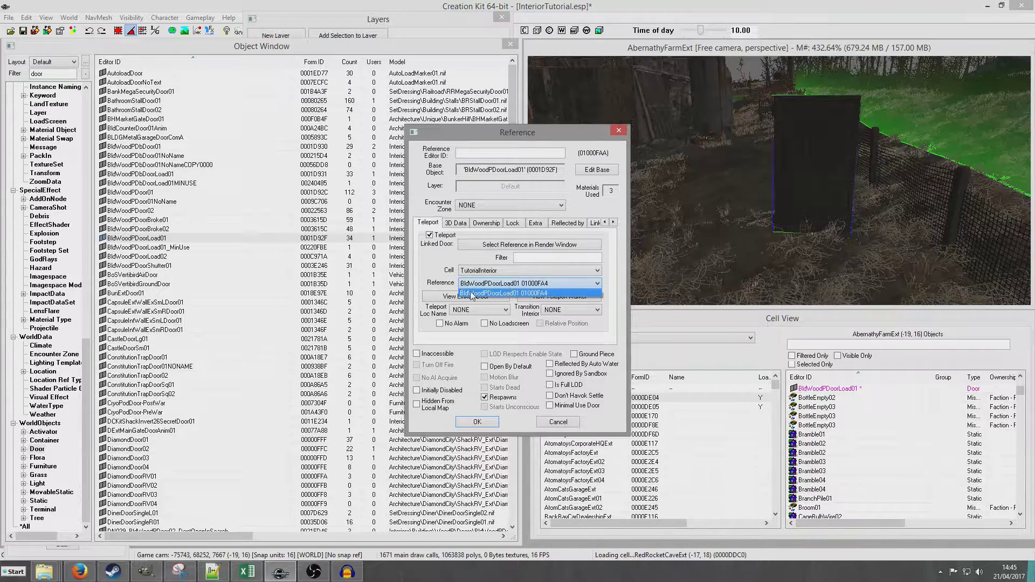
left_click(505, 294)
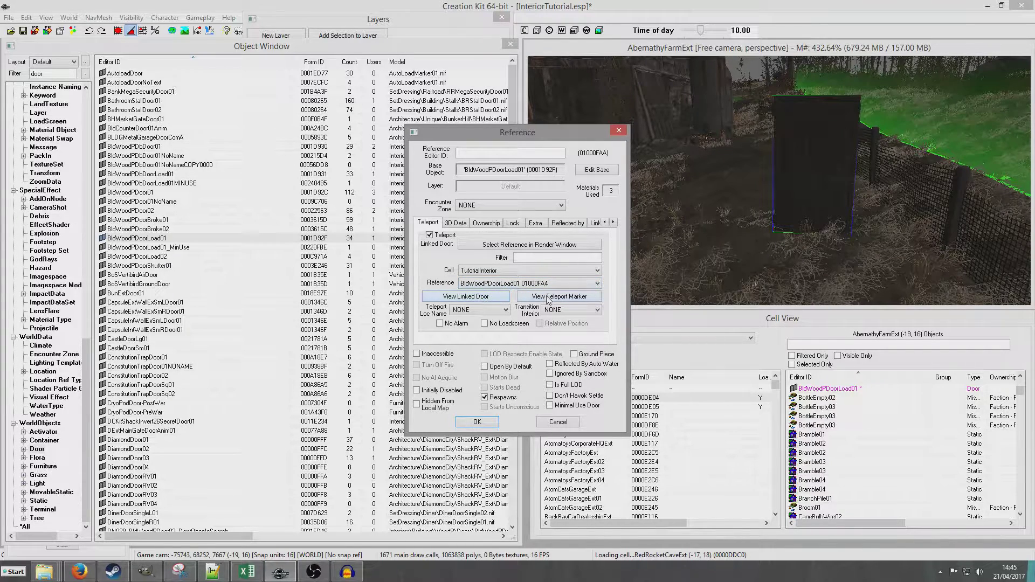
Load TutorialInterior from the recent cells while keeping the exterior door's reference settings open.
left_click(704, 335)
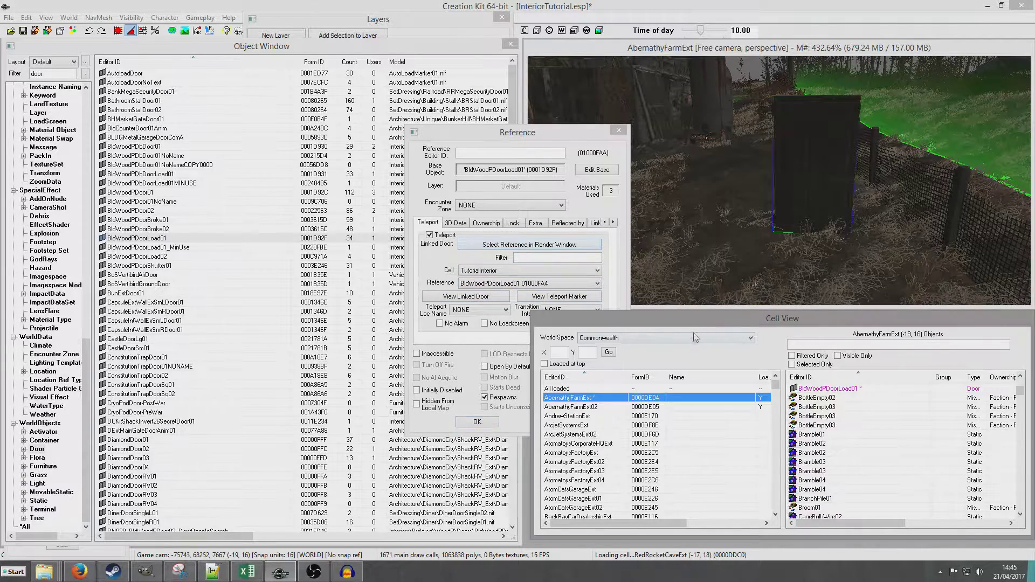
left_click(704, 337)
left_click(655, 358)
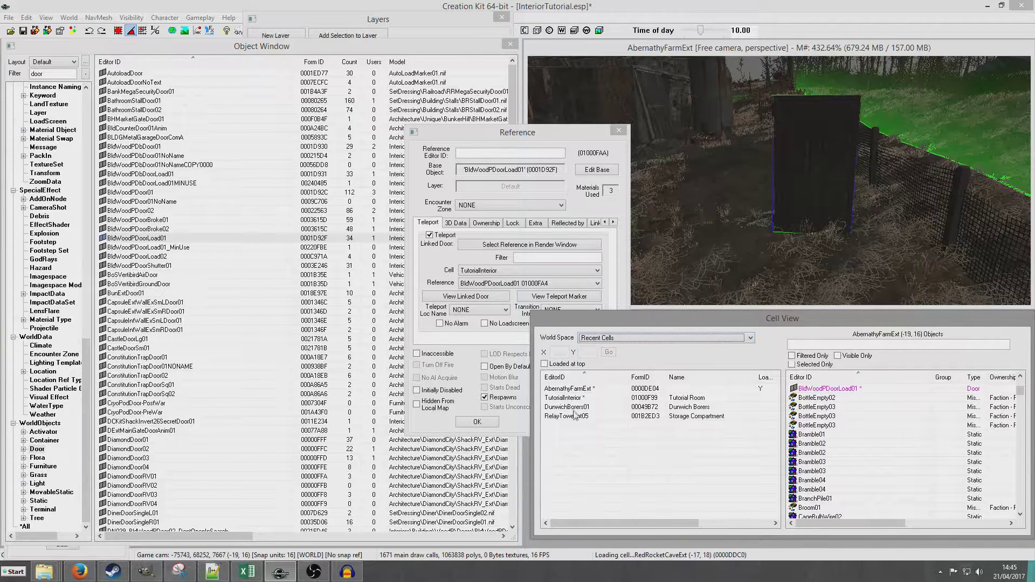
double_click(563, 400)
double_click(828, 407)
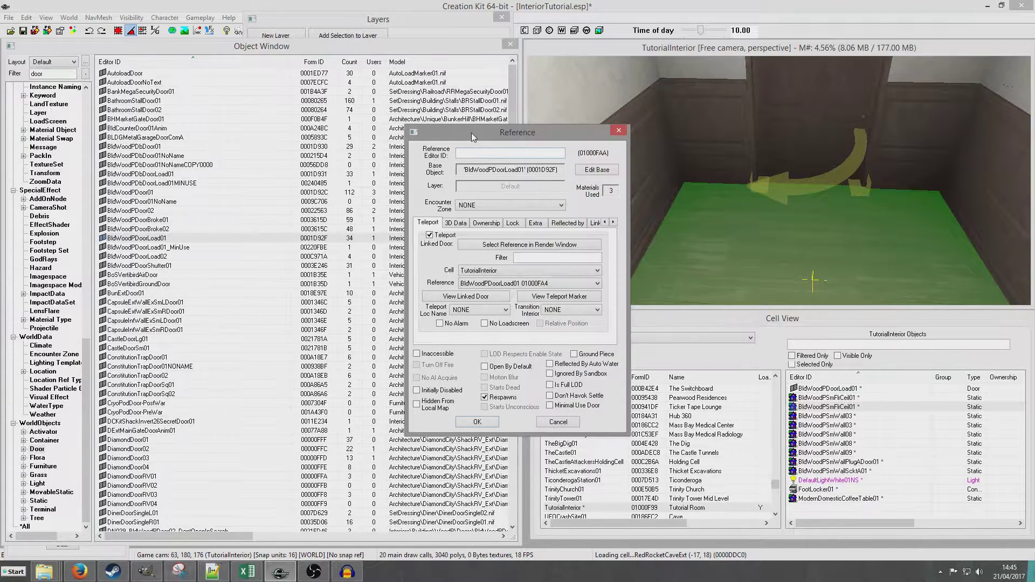
Pick the room's load door in the render window as the exterior door's linked door and confirm the teleport settings.
left_click(502, 245)
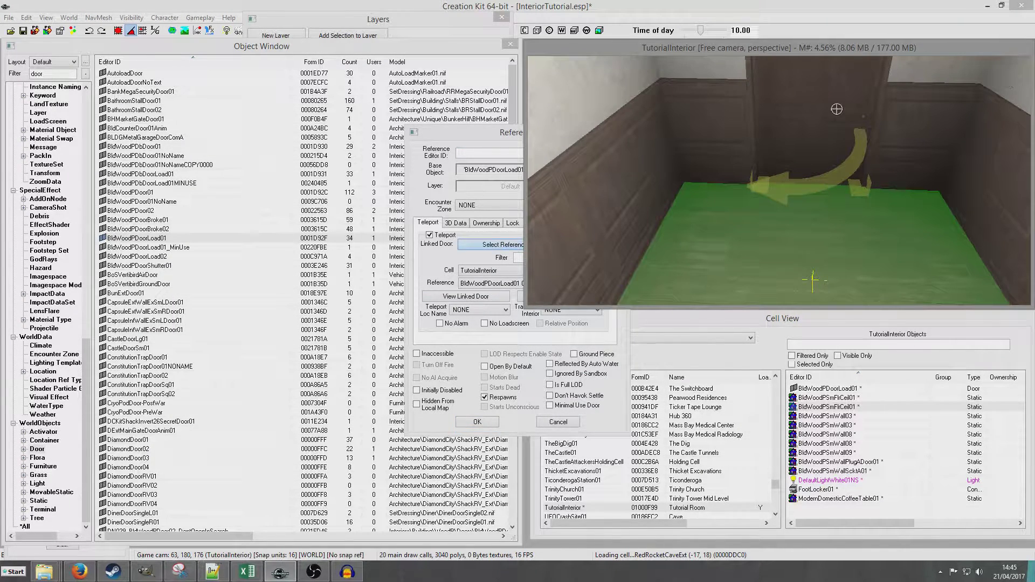
left_click(810, 103)
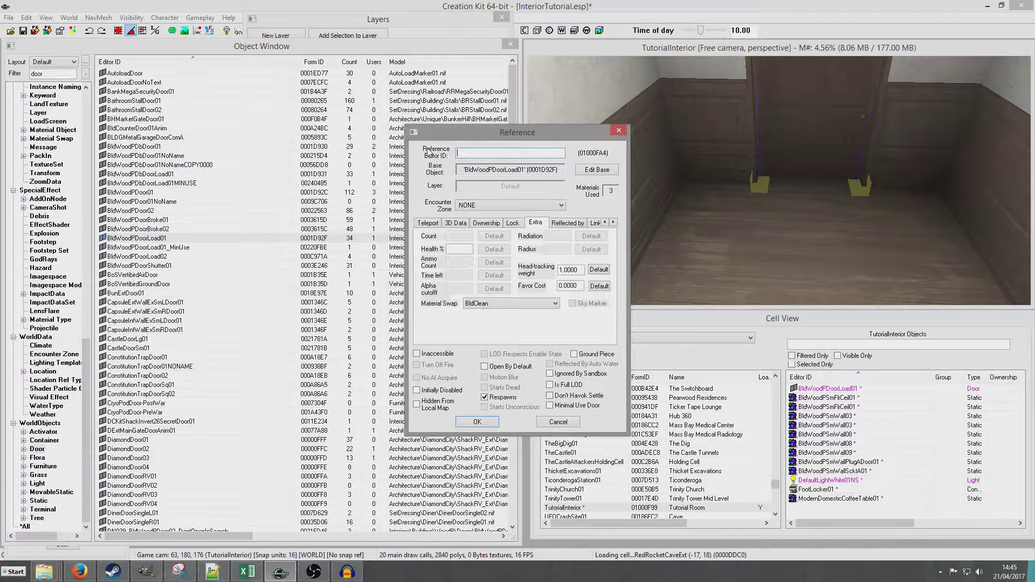
left_click(559, 422)
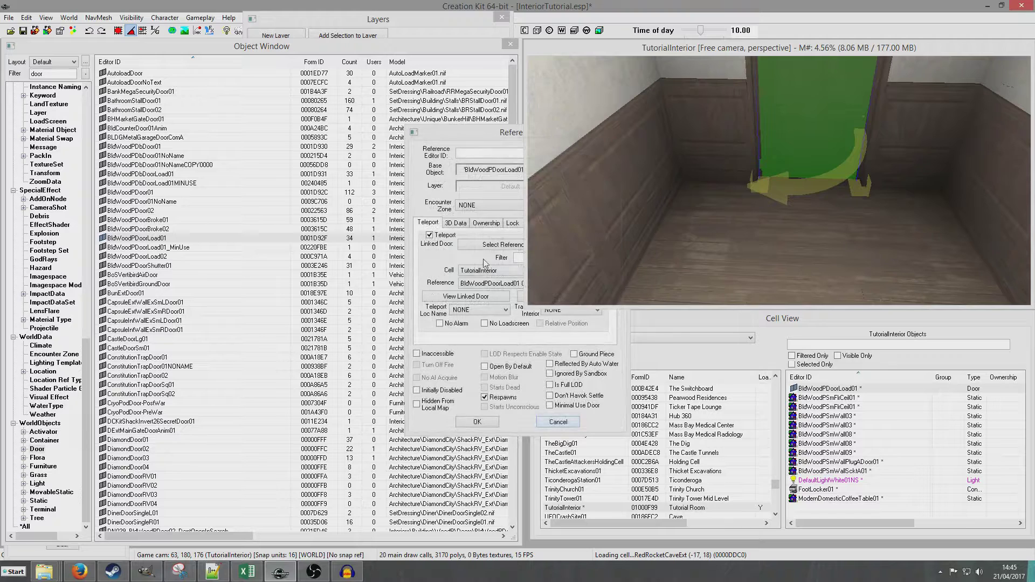
left_click(485, 285)
left_click(485, 285)
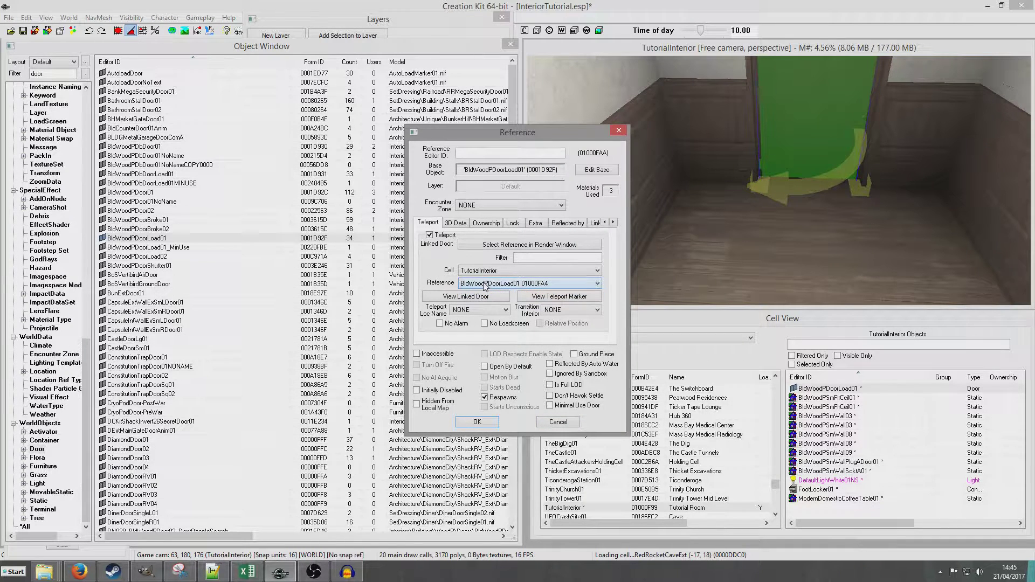
left_click(492, 424)
Save the InteriorTutorial plugin with the linked doors.
left_click(716, 128)
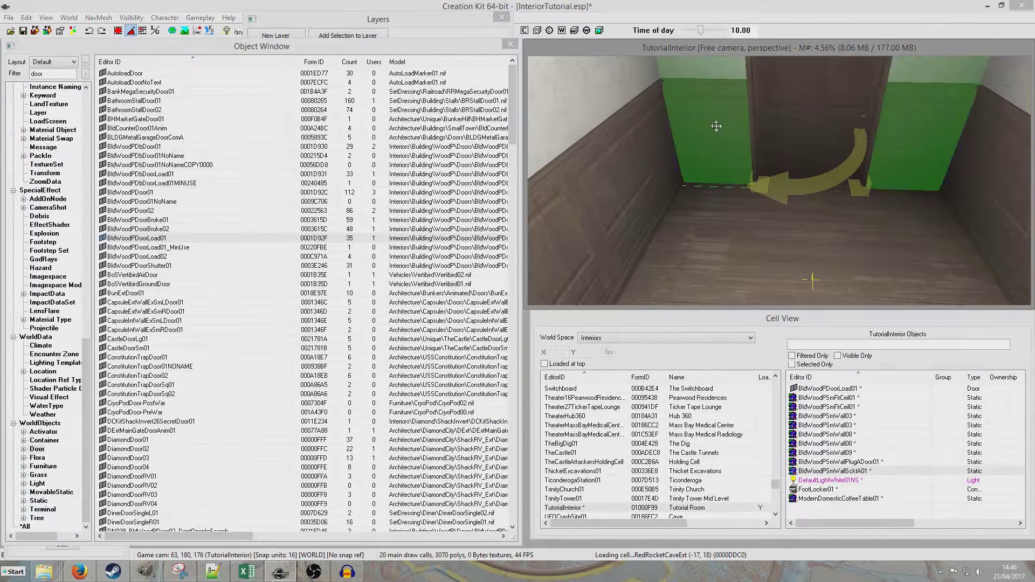
scroll(755, 205, "down", 4)
scroll(755, 206, "up", 4)
left_click(23, 31)
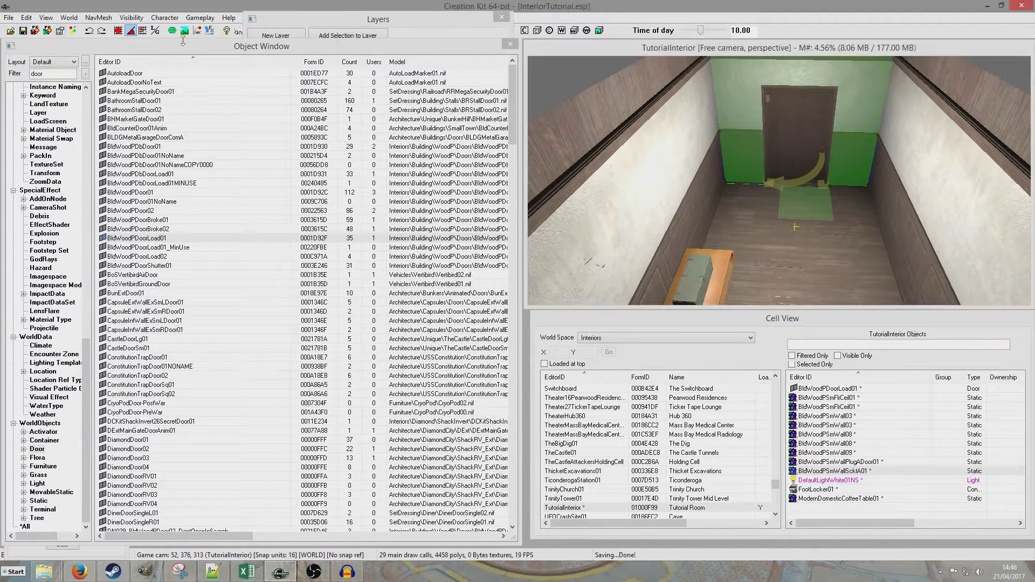
Move the interior door's teleport marker onto the floor in front of the door and rotate it to face into the room.
left_click(799, 168)
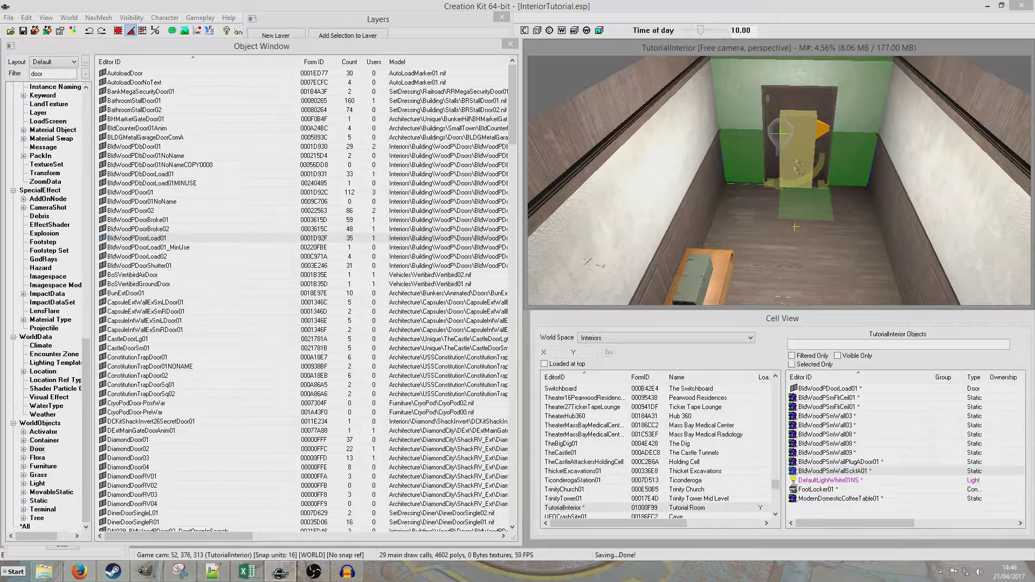
left_click(802, 159)
mouse_move(803, 159)
middle_mouse_down("shift")
mouse_move(734, 162)
mouse_move(808, 161)
mouse_move(804, 178)
mouse_move(813, 164)
middle_mouse_up("shift")
scroll(808, 161, "up", 3)
scroll(808, 162, "down", 2)
scroll(807, 164, "down", 3)
left_click_drag(804, 153, 798, 176)
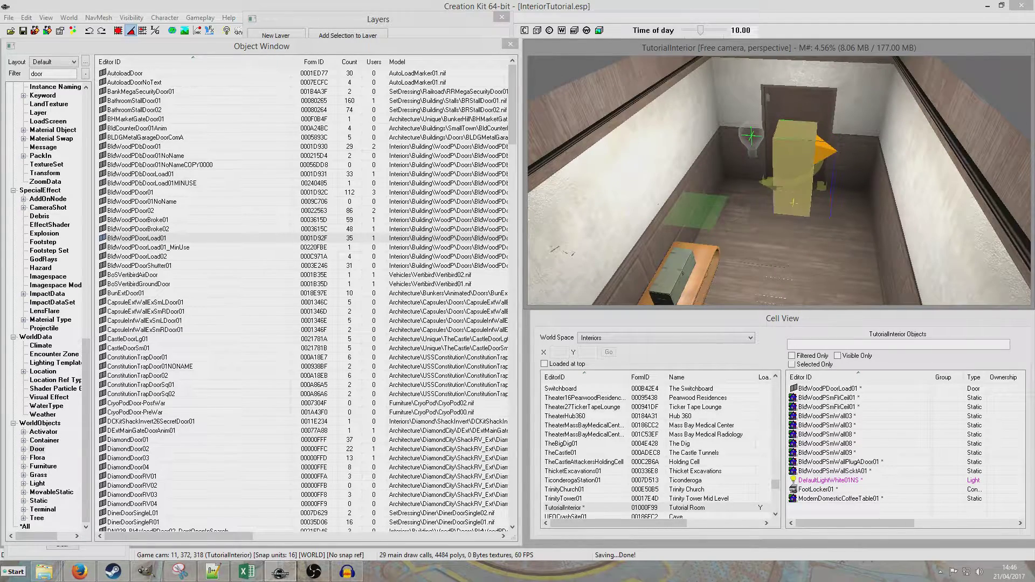
right_click_drag(798, 162, 787, 140)
mouse_move(787, 140)
middle_mouse_down("shift")
mouse_move(841, 167)
mouse_move(800, 146)
mouse_move(819, 135)
mouse_move(820, 151)
middle_mouse_up("shift")
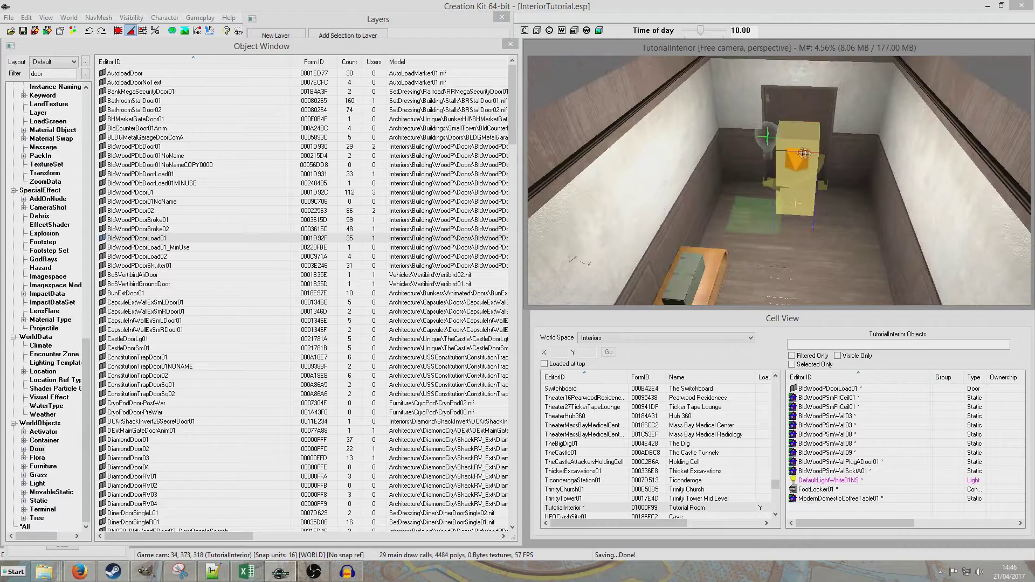
Go to the linked door in AbernathyFarmExt and rotate the teleport marker there to face away from the door.
scroll(820, 151, "up", 3)
double_click(814, 151)
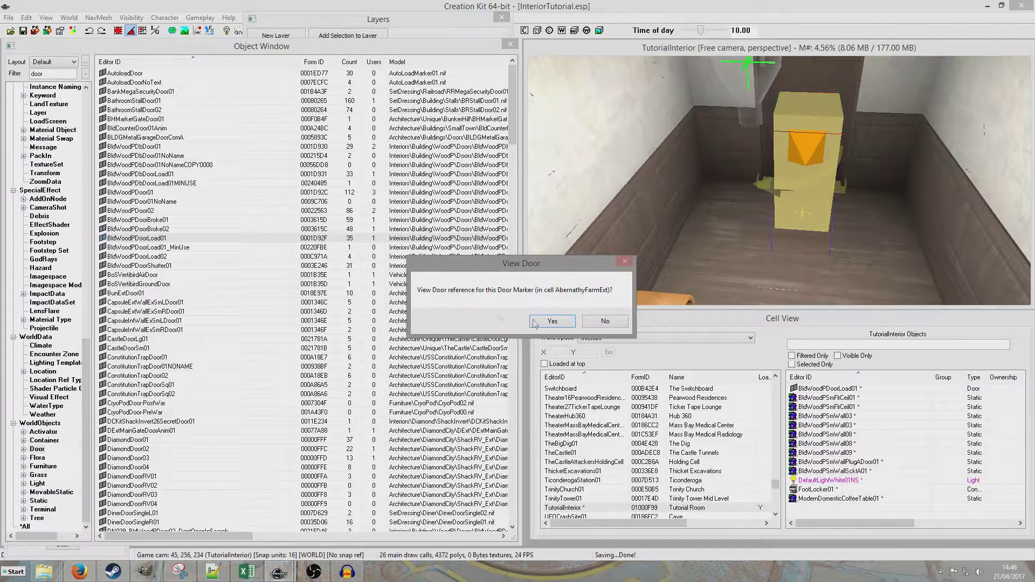
left_click(551, 321)
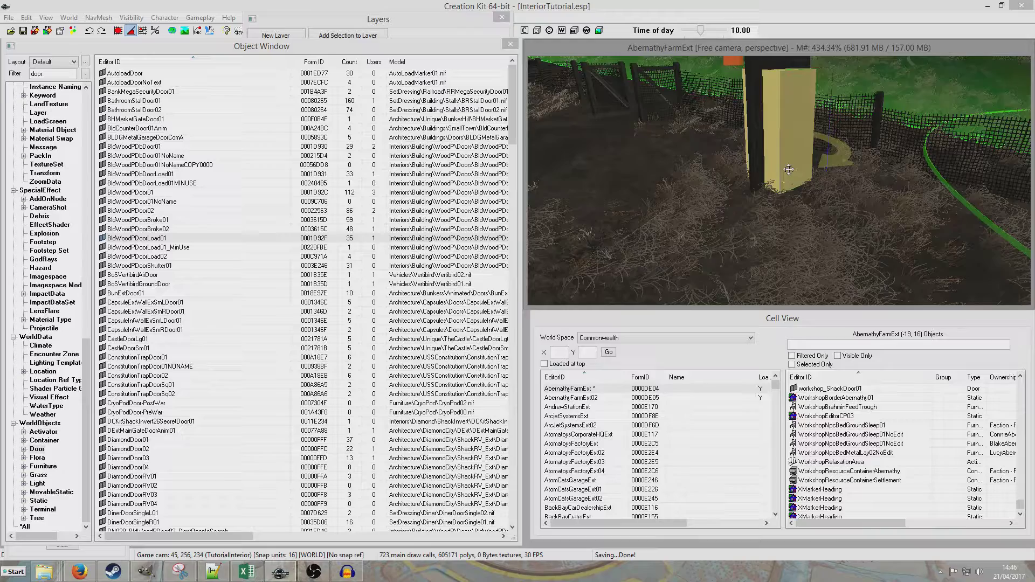
mouse_move(791, 168)
middle_mouse_down("shift")
mouse_move(707, 203)
mouse_move(751, 208)
mouse_move(818, 171)
mouse_move(800, 186)
middle_mouse_up("shift")
key("shift")
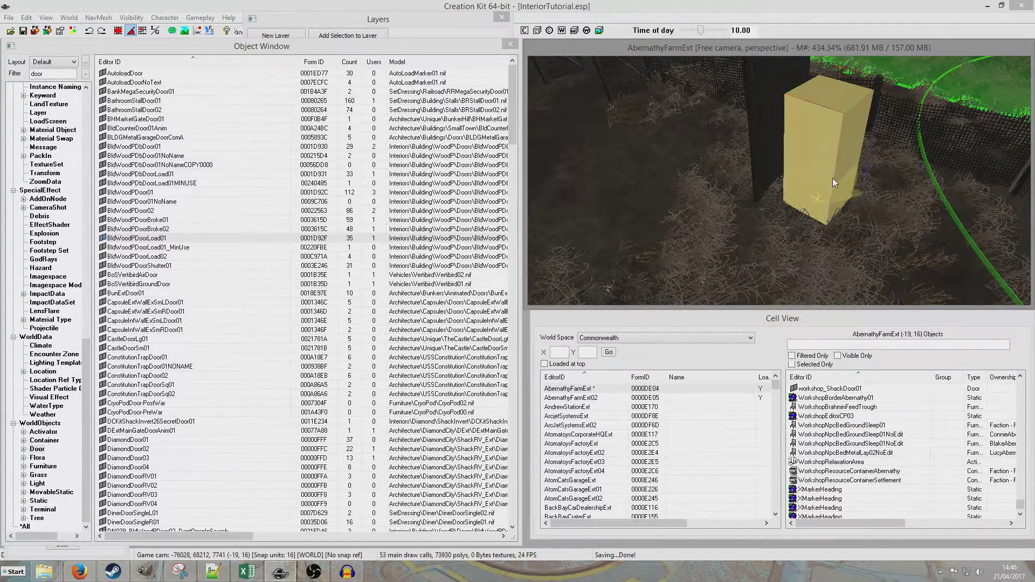
right_click_drag(833, 183, 863, 183)
middle_click_drag(875, 161, 756, 156, "shift")
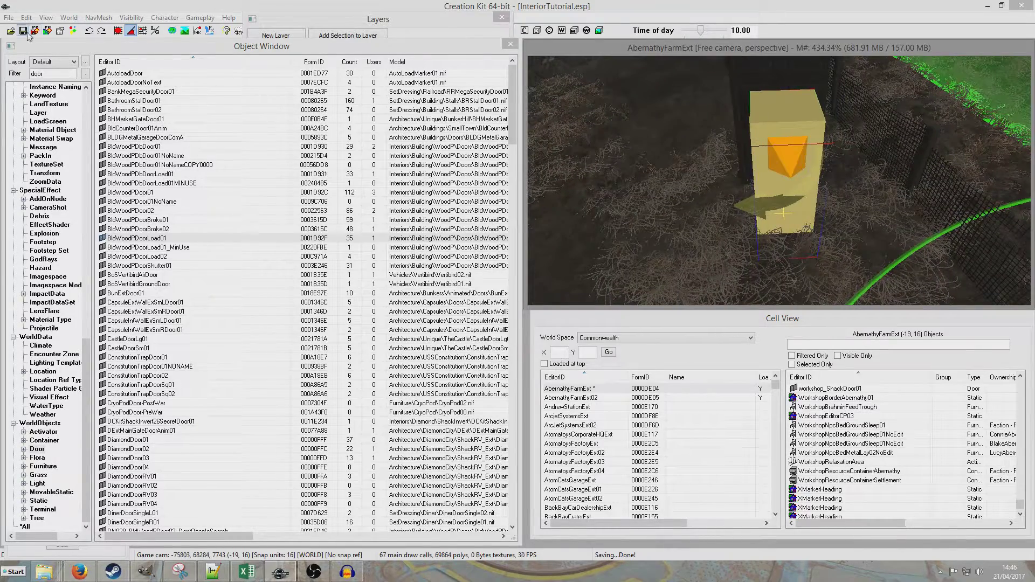